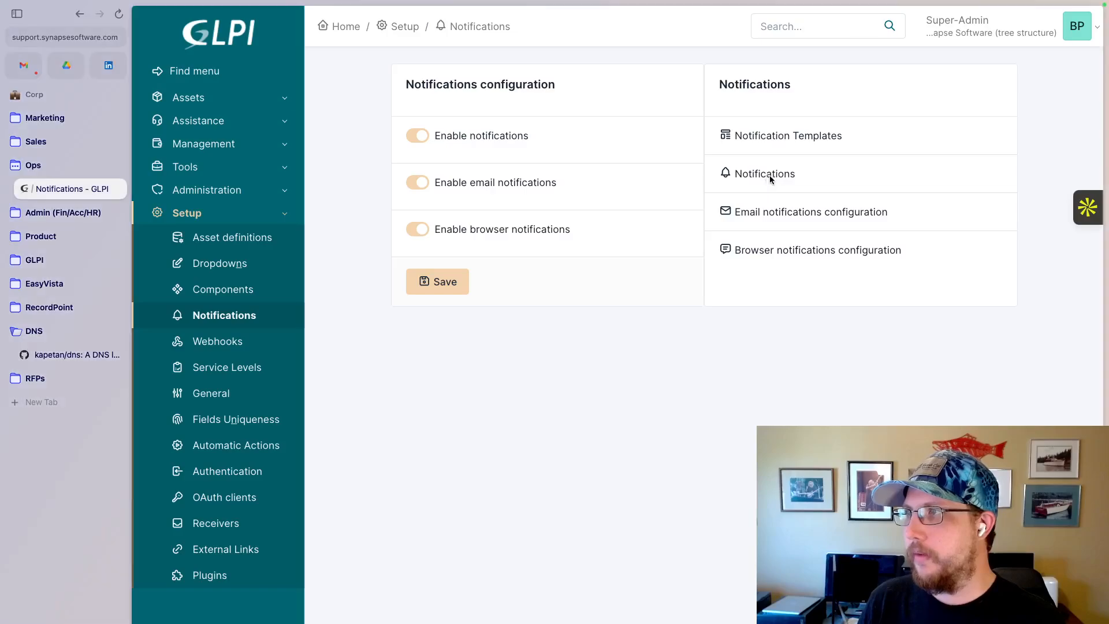
- Open the list of notifications and show 500 rows per page
click(764, 176)
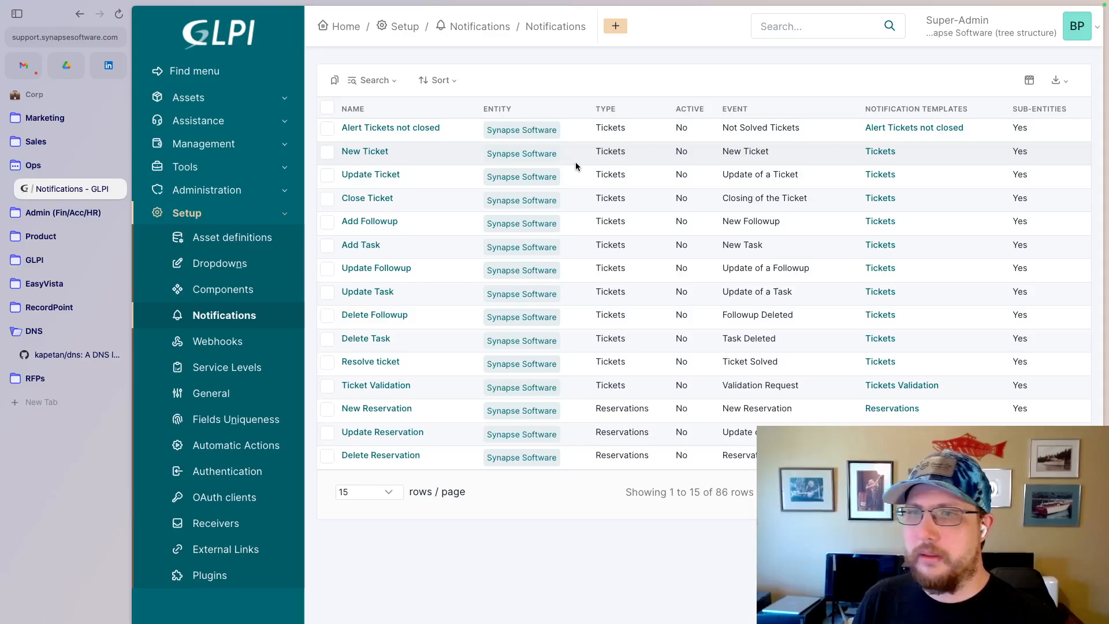
click(394, 491)
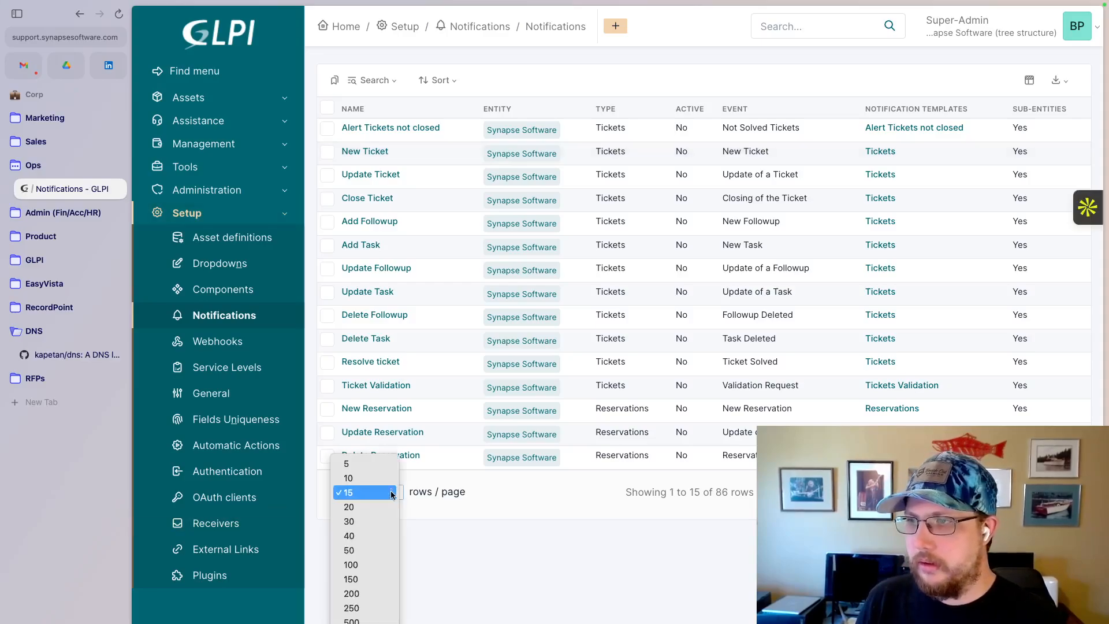
click(360, 620)
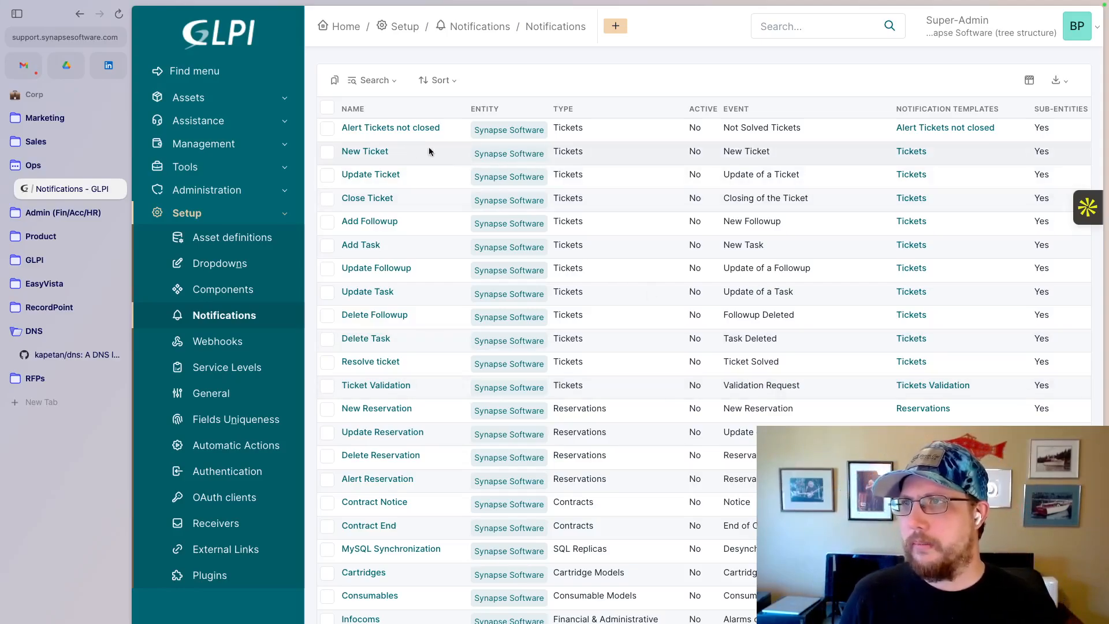
scroll(444, 386, down, 15)
scroll(444, 386, up, 15)
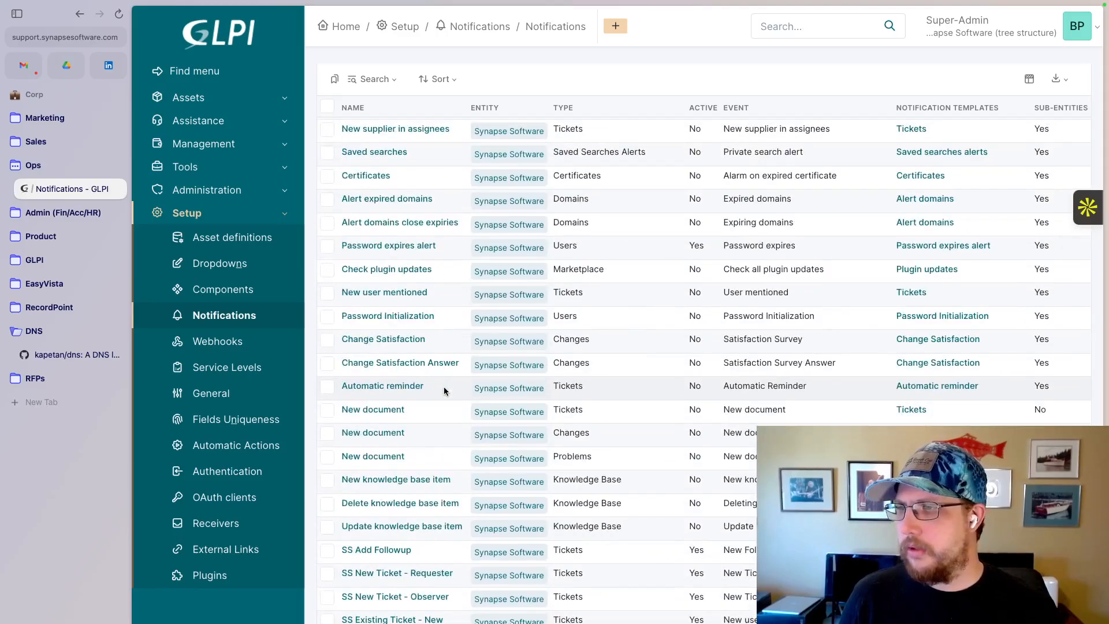
- Start a bulk update of the Active field for all notifications, close it without submitting and clear the selection
click(327, 108)
click(356, 86)
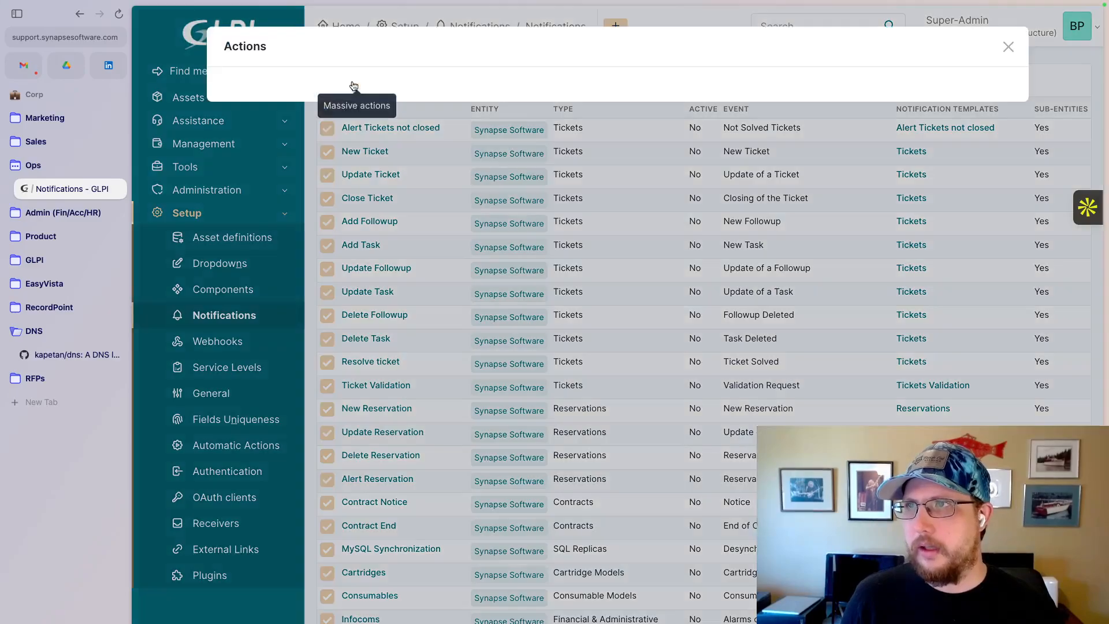
click(627, 110)
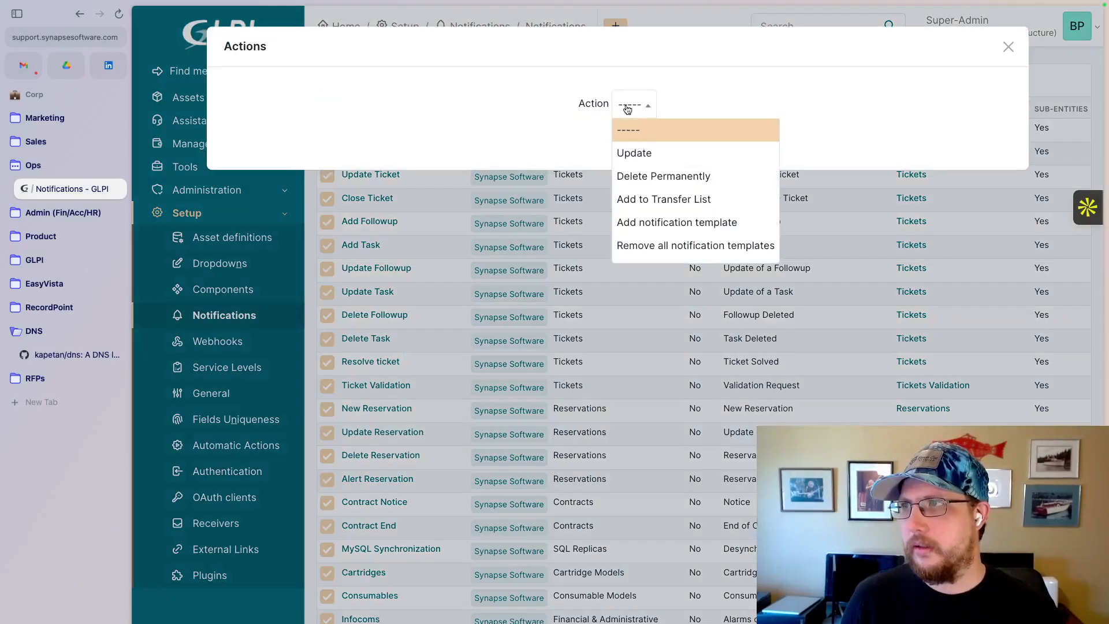
click(647, 156)
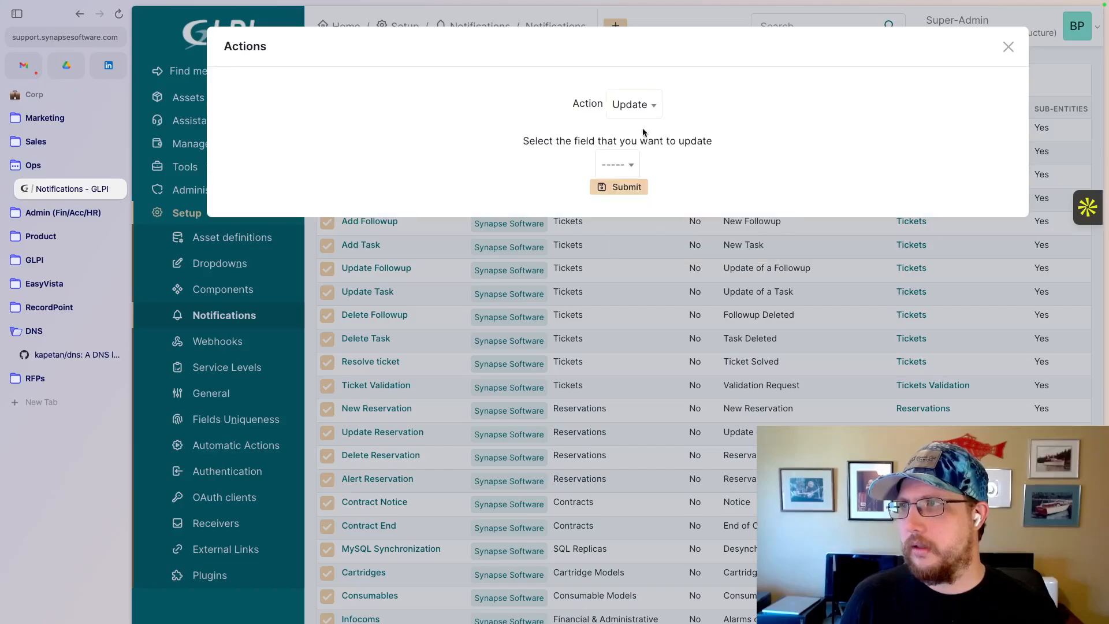
click(612, 167)
click(624, 235)
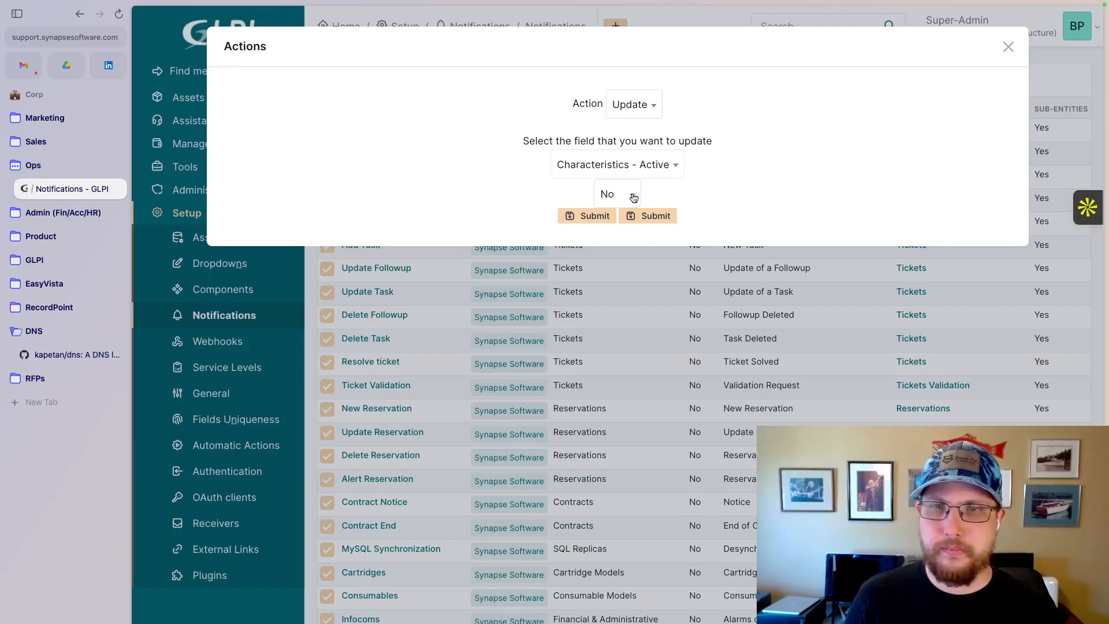
click(1008, 48)
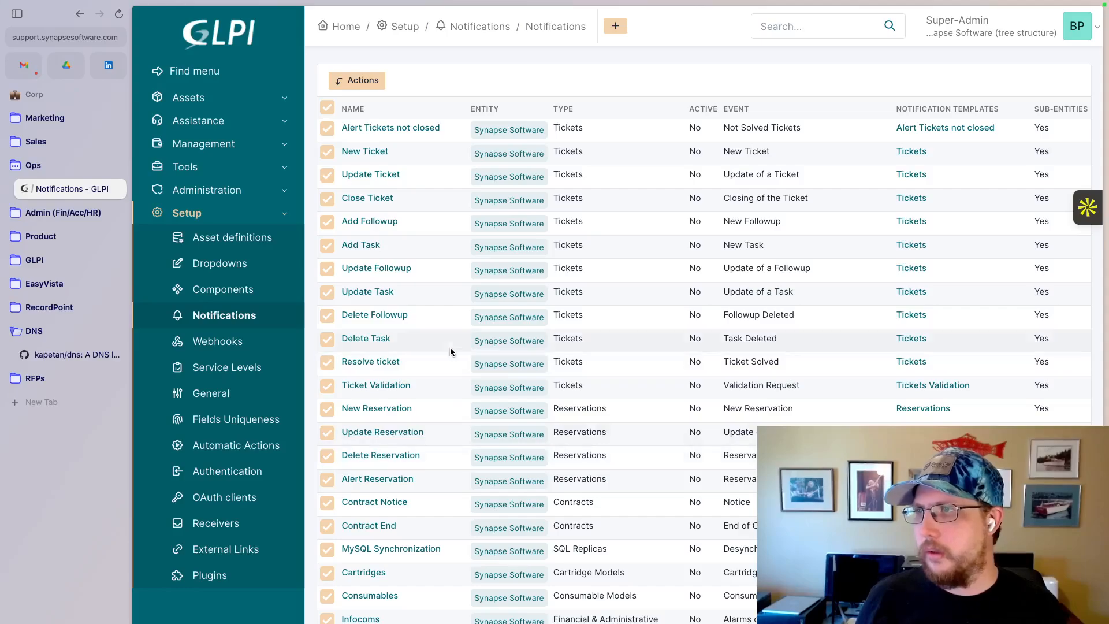
scroll(477, 224, up, 1)
scroll(477, 224, down, 1)
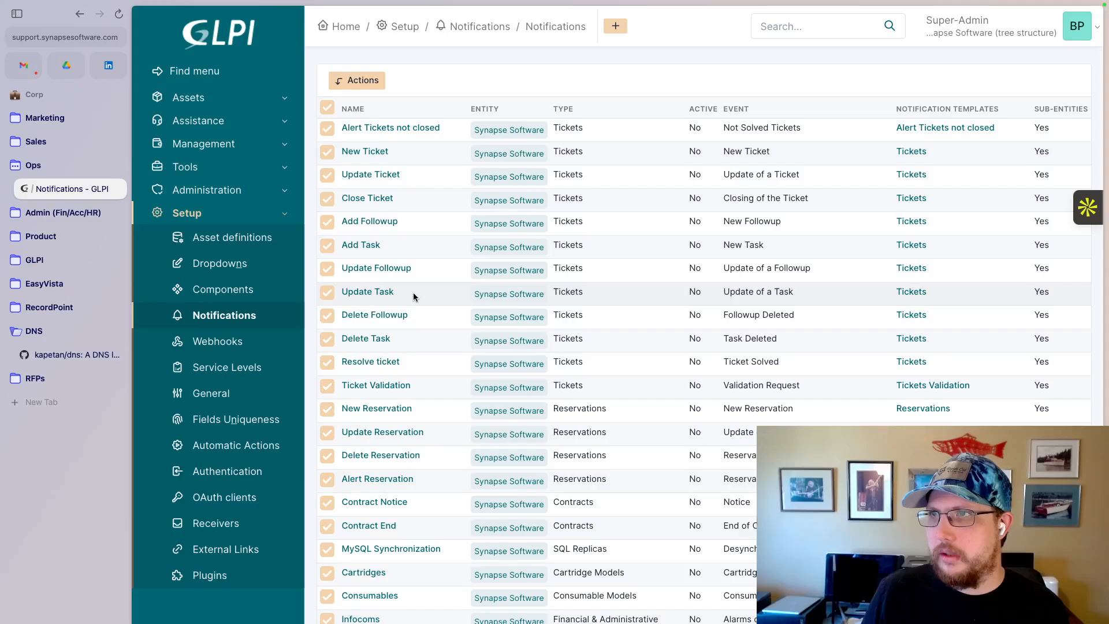
click(327, 108)
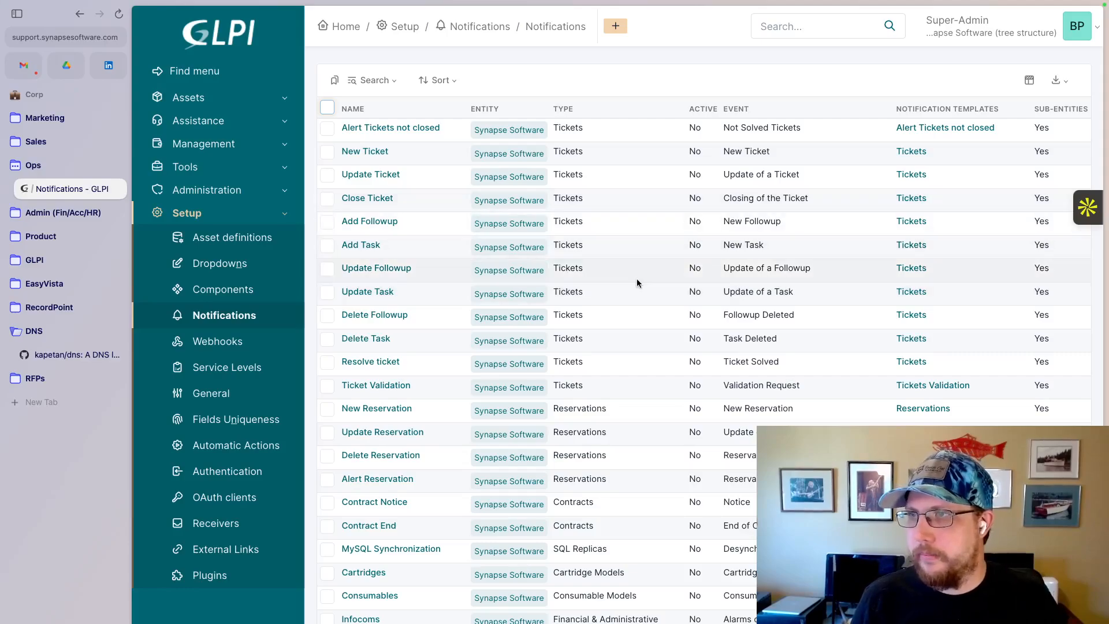
- Open the New Ticket notification's recipients and examine which roles, profiles and groups can be chosen as recipients
click(364, 151)
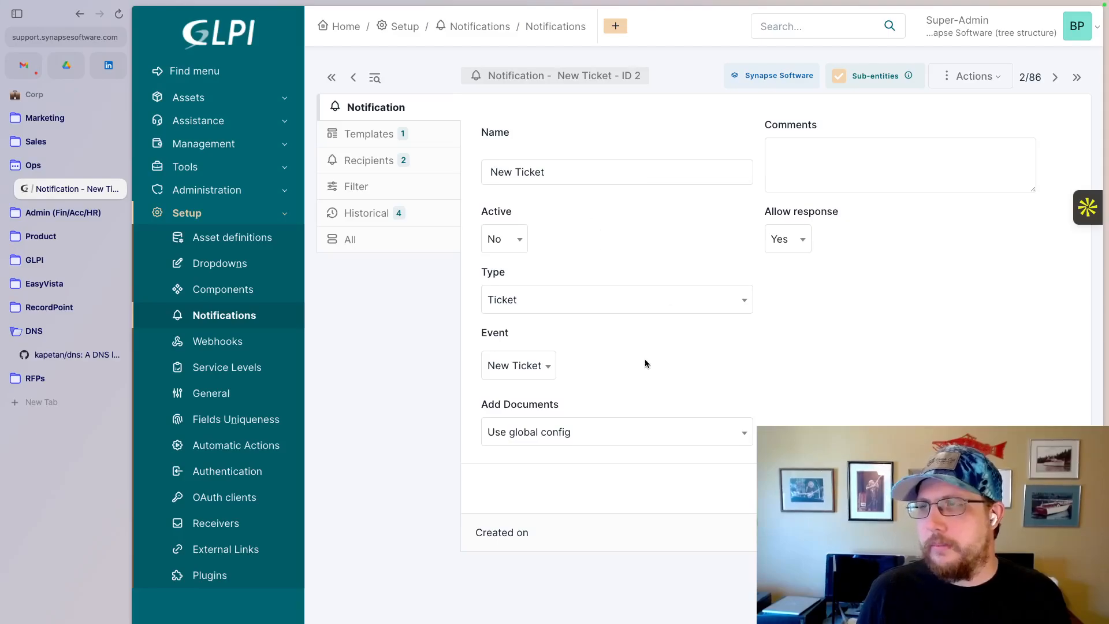
click(370, 163)
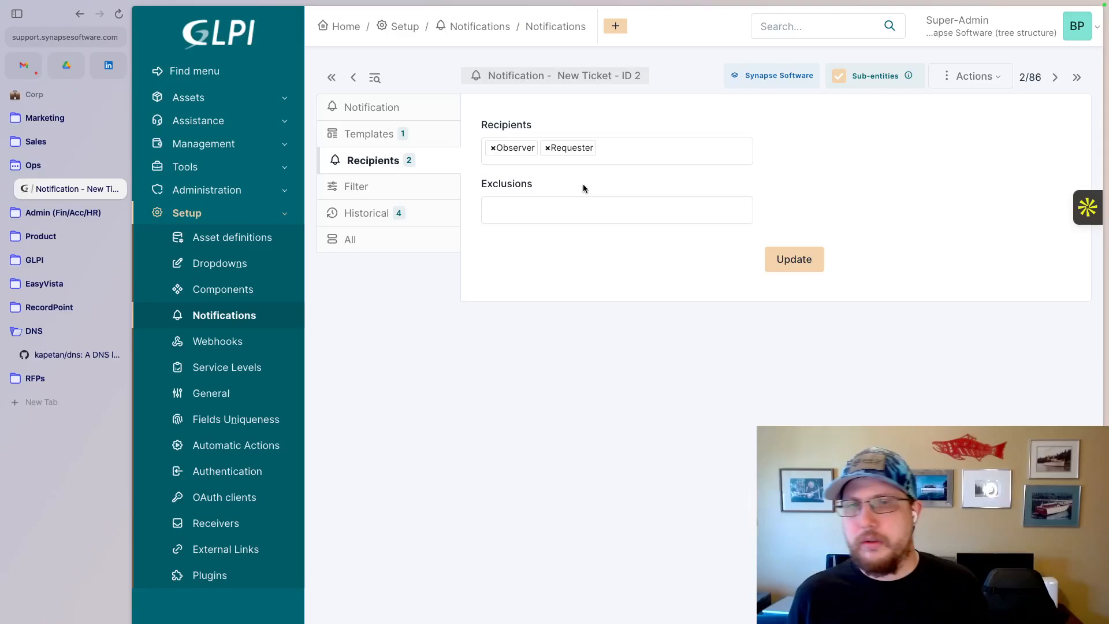
click(635, 145)
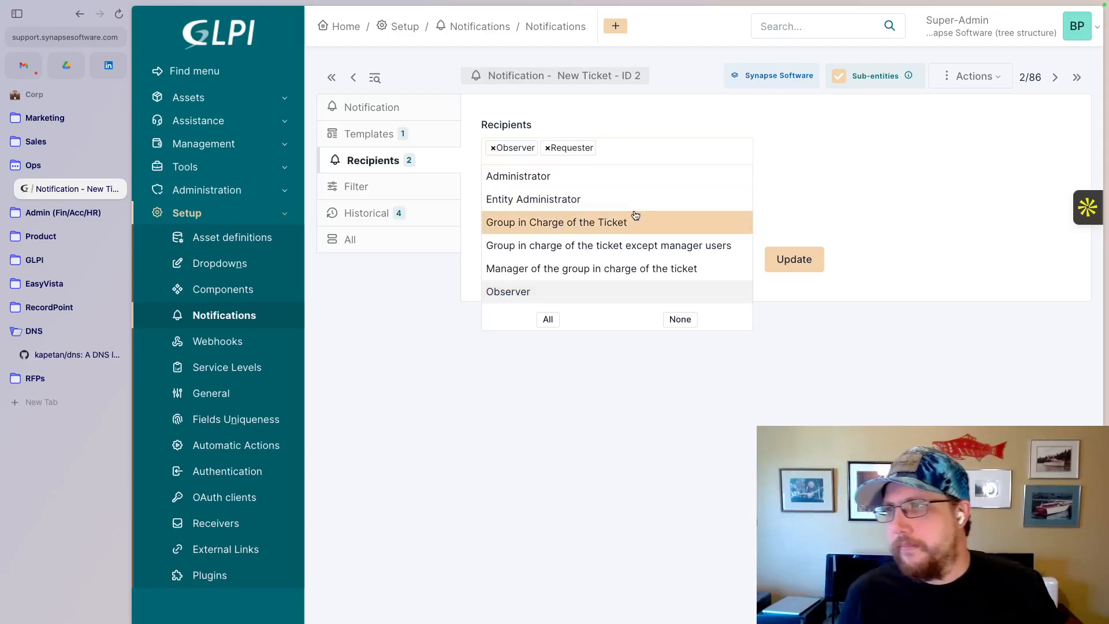
scroll(635, 215, down, 3)
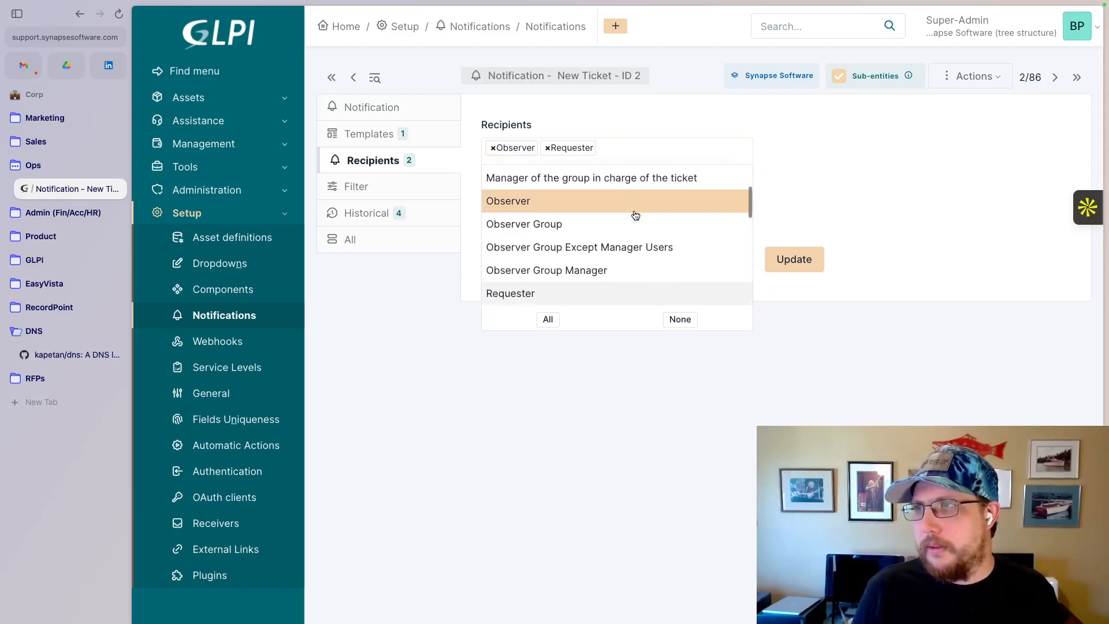
scroll(635, 215, up, 2)
scroll(635, 215, down, 3)
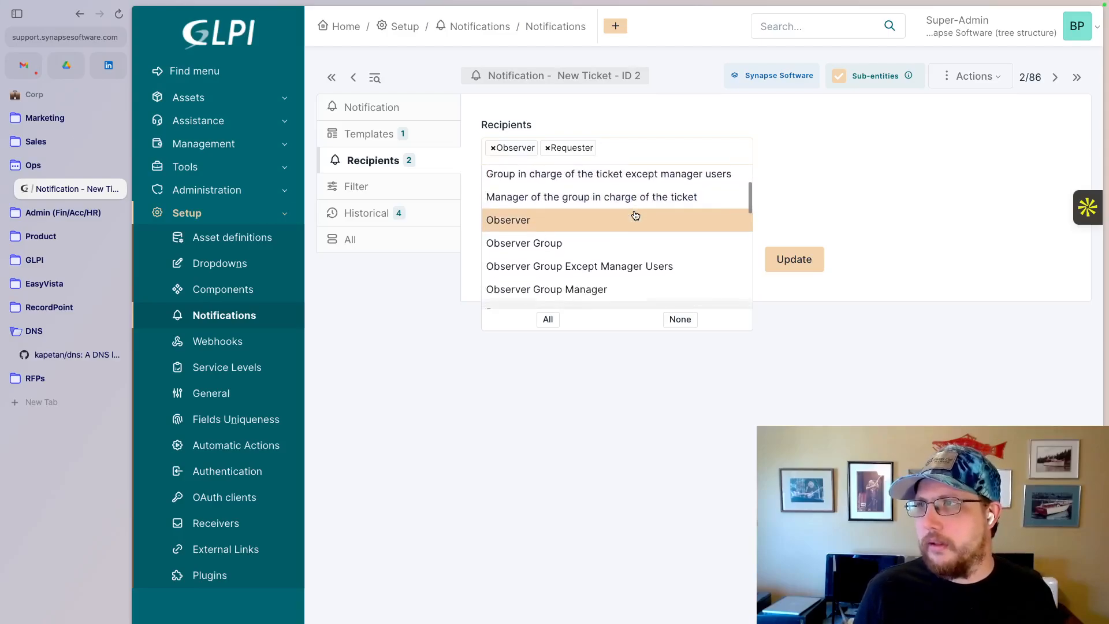
scroll(635, 215, down, 7)
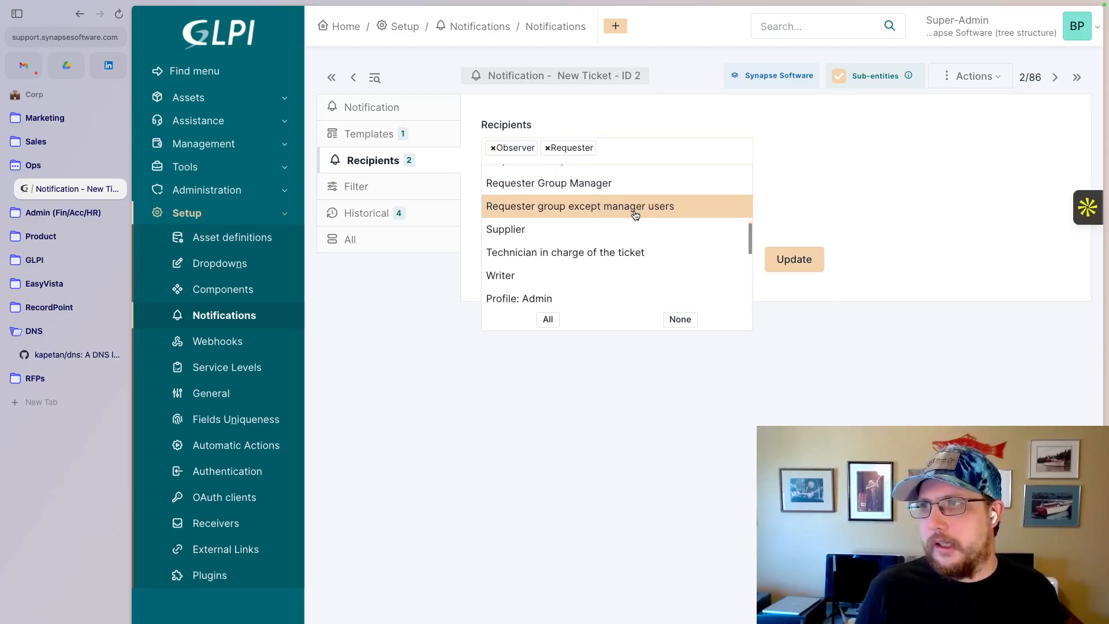
scroll(636, 215, down, 3)
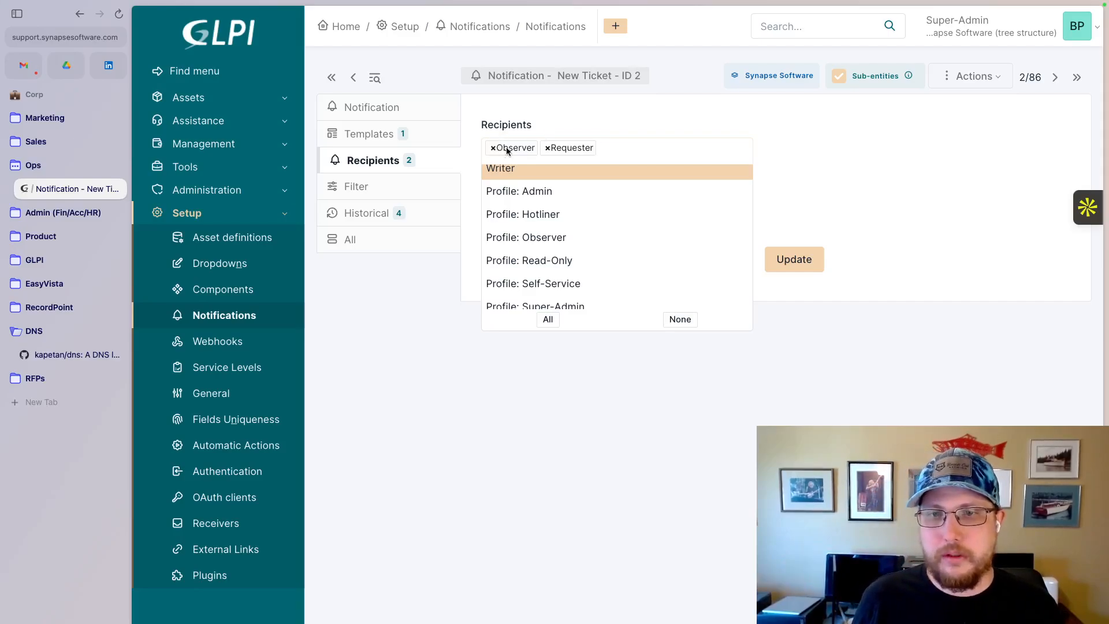
scroll(663, 208, up, 1)
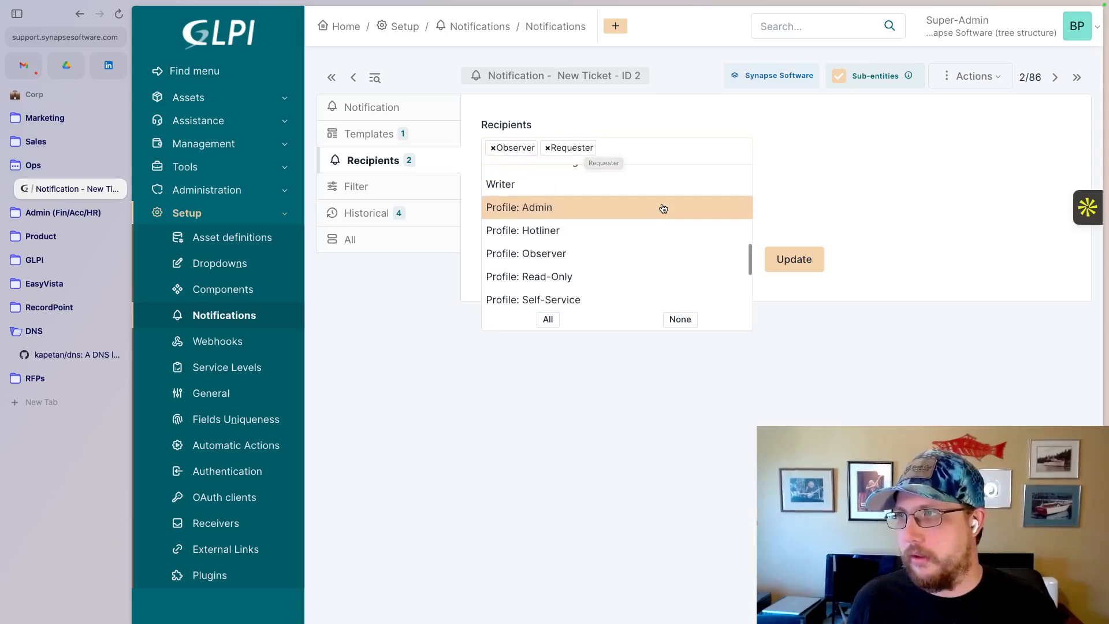
scroll(663, 207, up, 10)
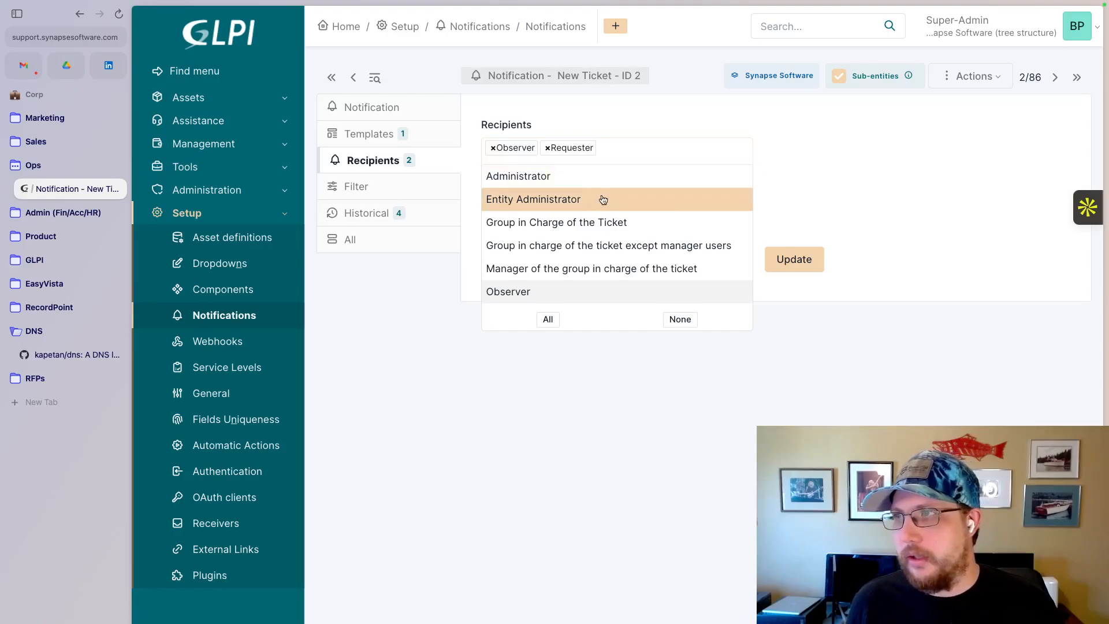
scroll(604, 203, down, 2)
scroll(606, 204, down, 10)
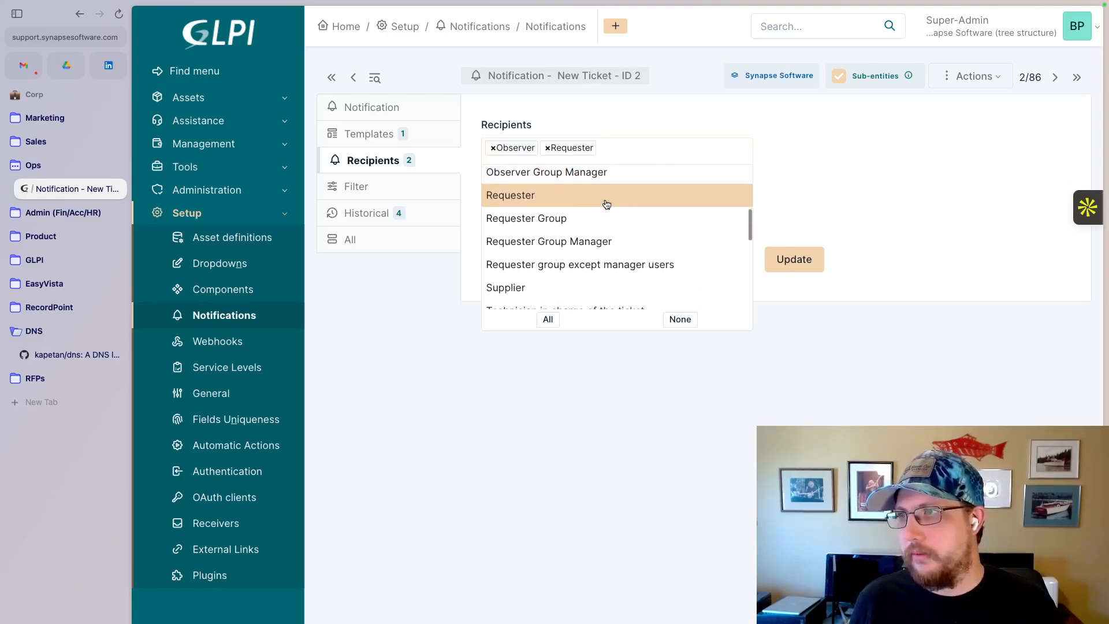
scroll(606, 204, down, 4)
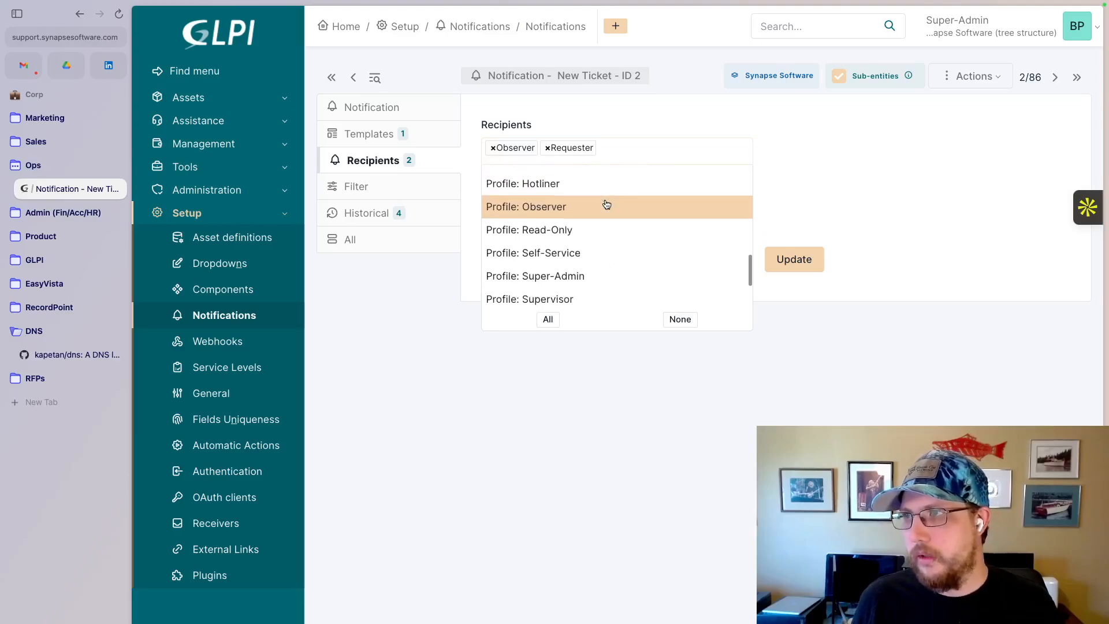
scroll(606, 204, up, 2)
scroll(583, 227, down, 1)
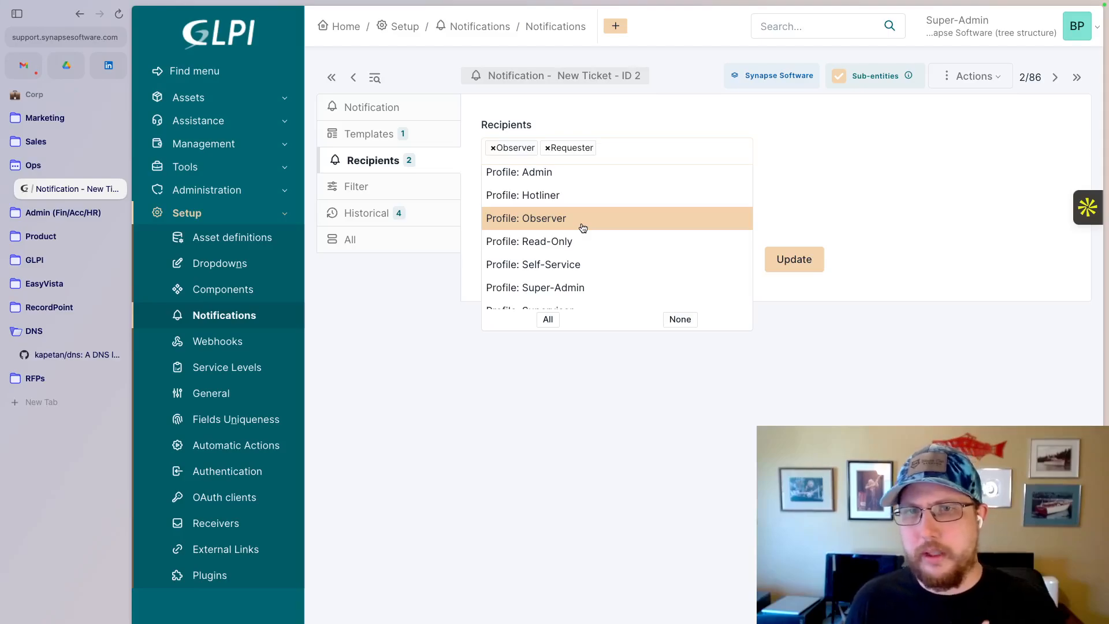
click(756, 123)
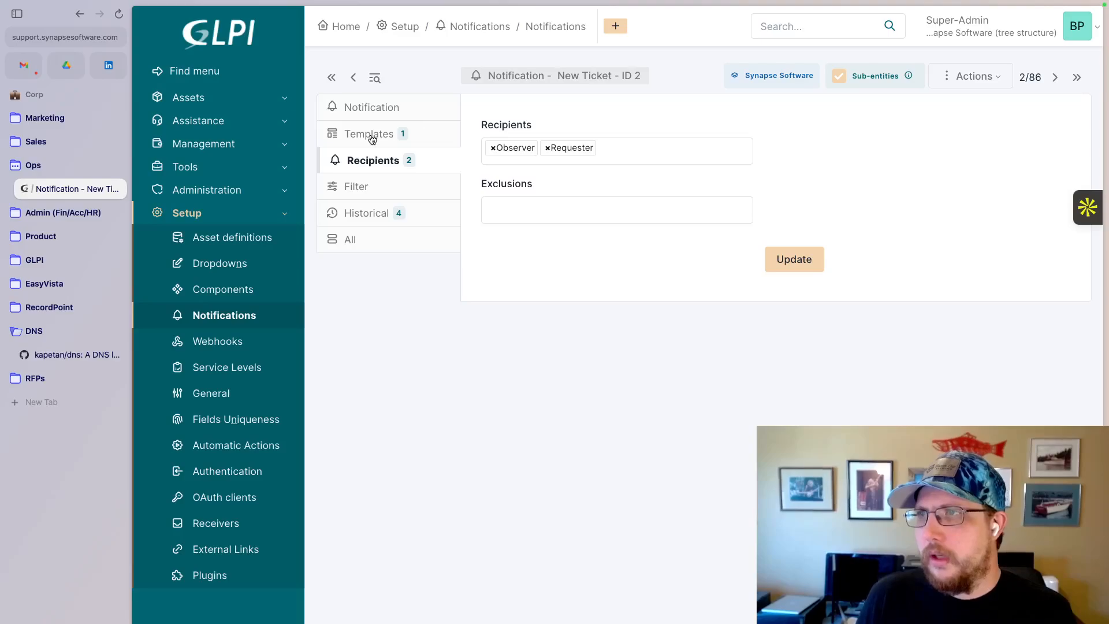
- Examine which profiles and groups can be set as exclusions for the New Ticket notification
click(520, 211)
scroll(605, 325, down, 3)
scroll(607, 327, up, 2)
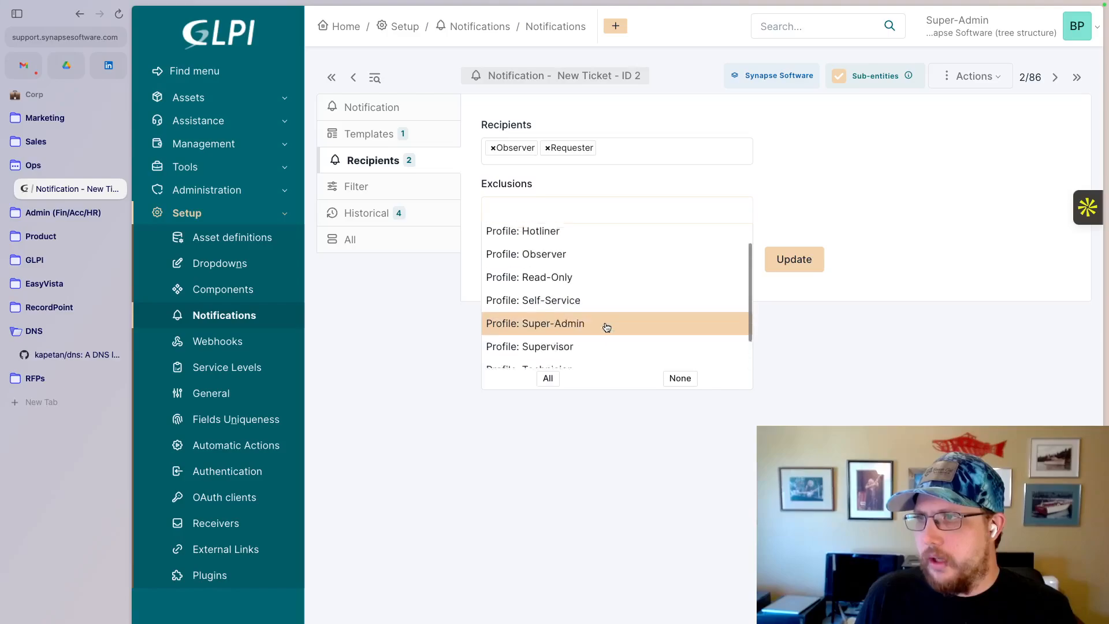
scroll(607, 328, up, 1)
scroll(607, 328, down, 2)
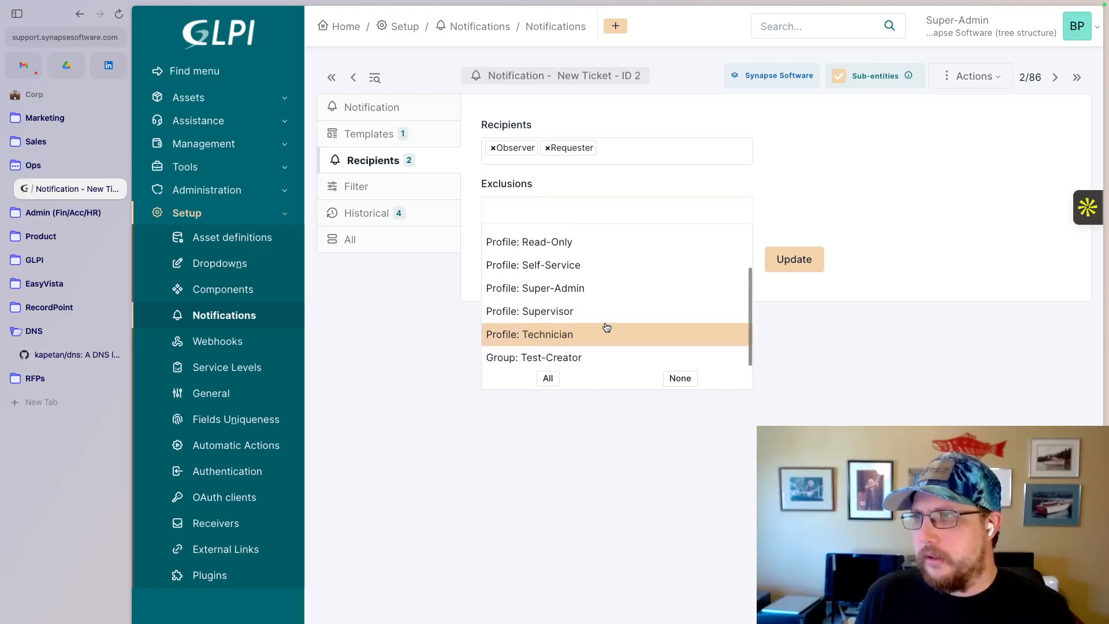
scroll(606, 327, up, 3)
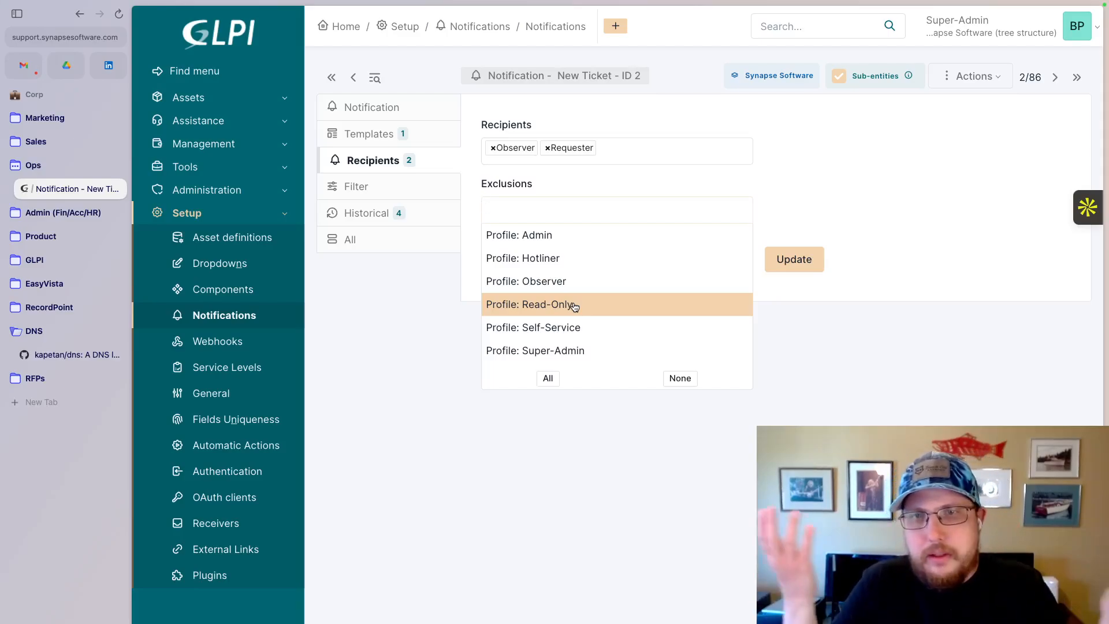
click(803, 171)
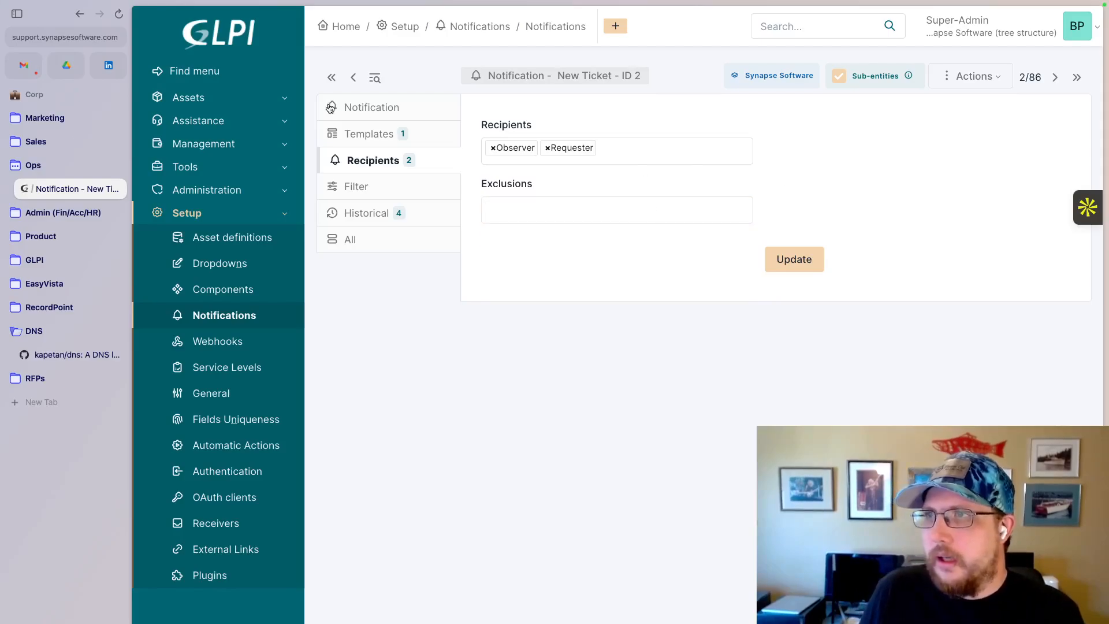
- Open the Default Translation of the New Ticket notification's Tickets template and examine its subject and email body tags
click(362, 133)
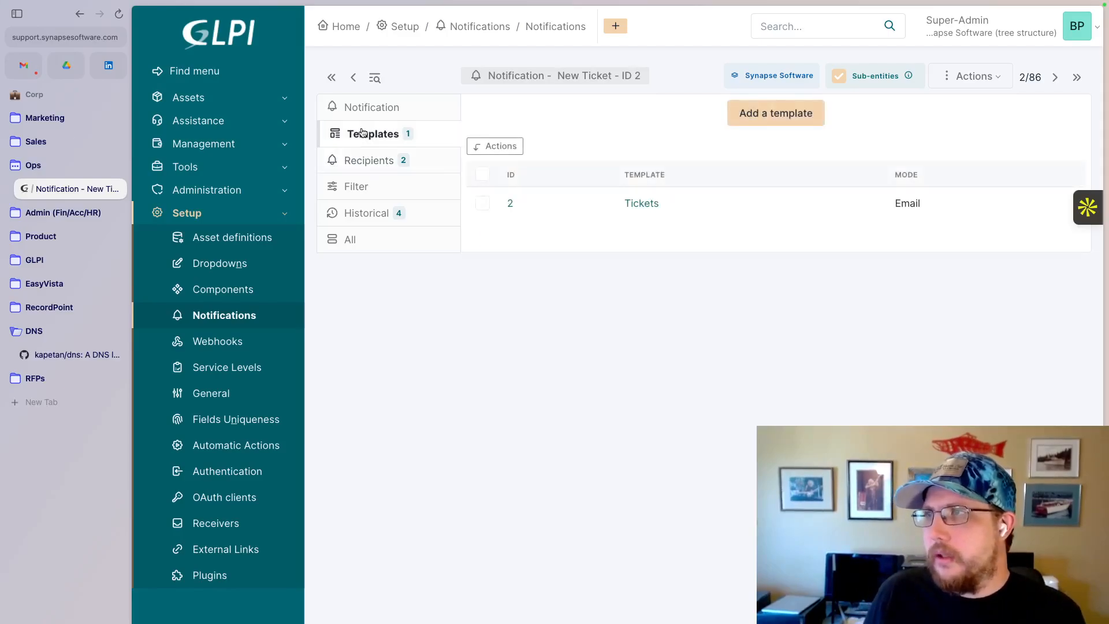
click(626, 211)
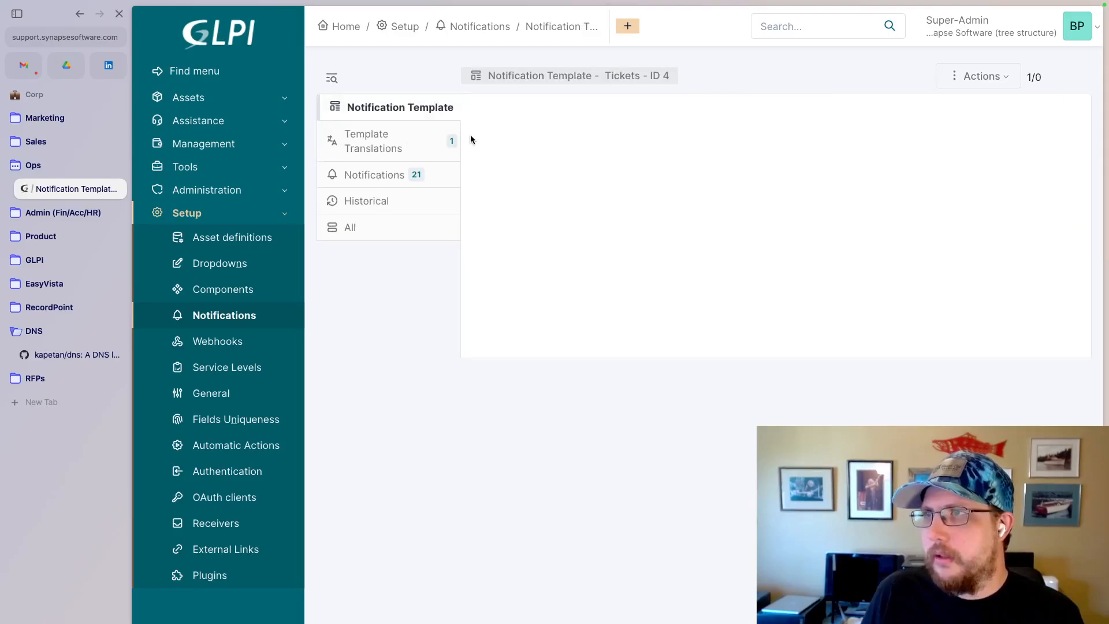
click(403, 142)
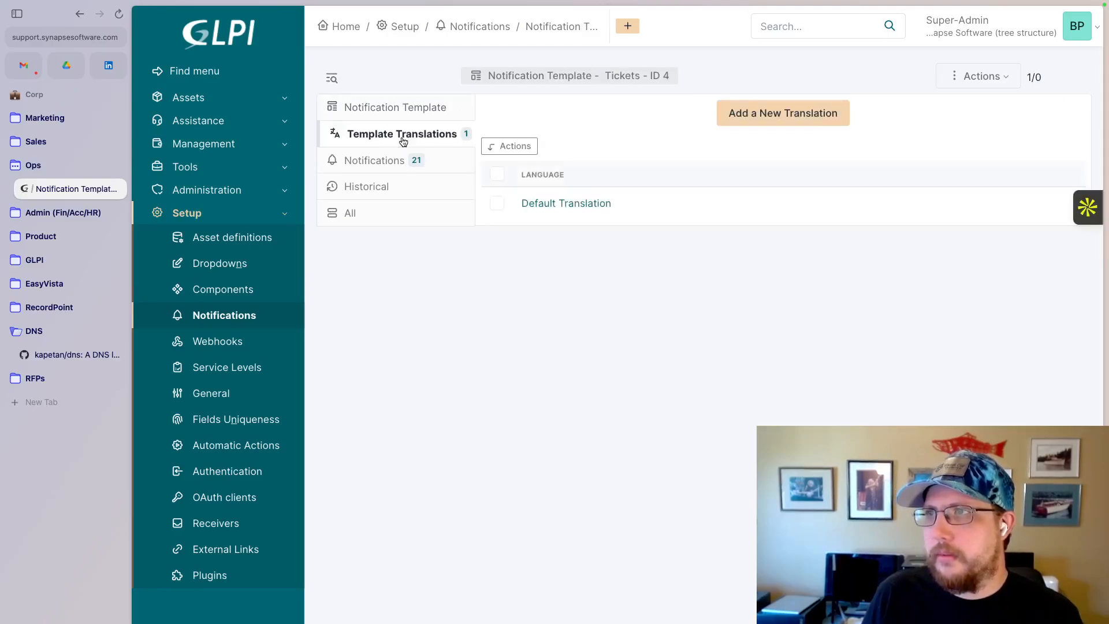
click(585, 206)
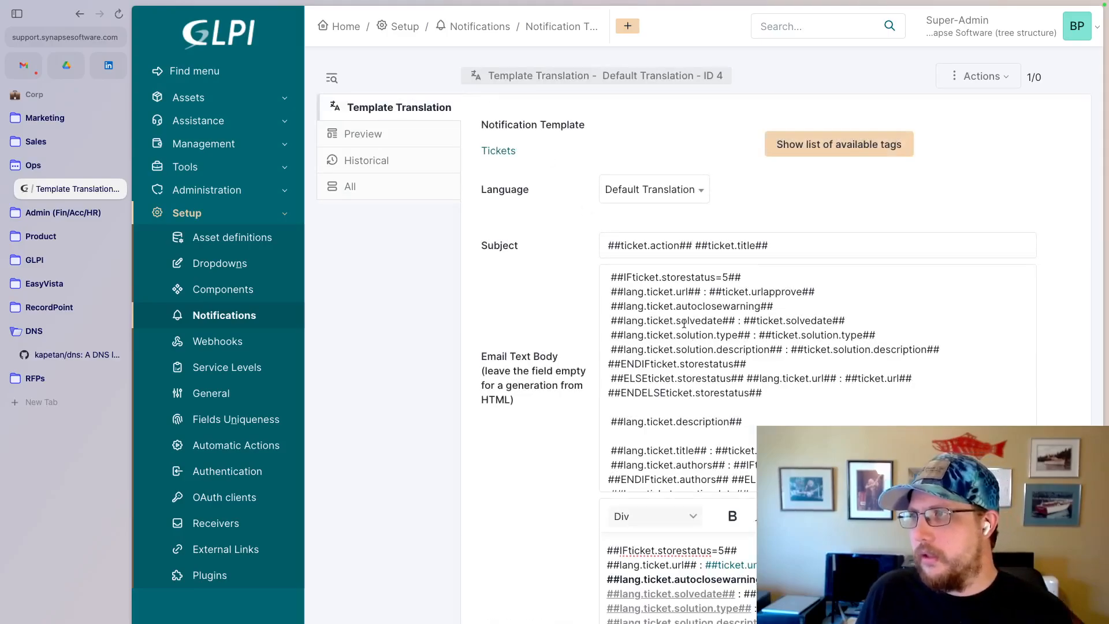
scroll(546, 403, down, 2)
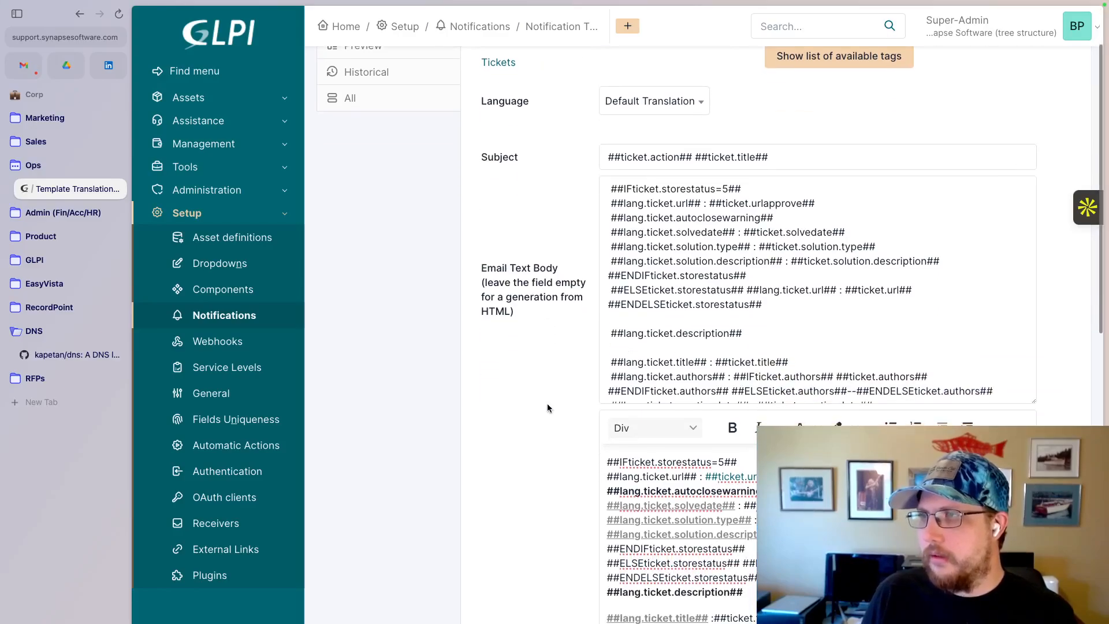
scroll(542, 366, down, 1)
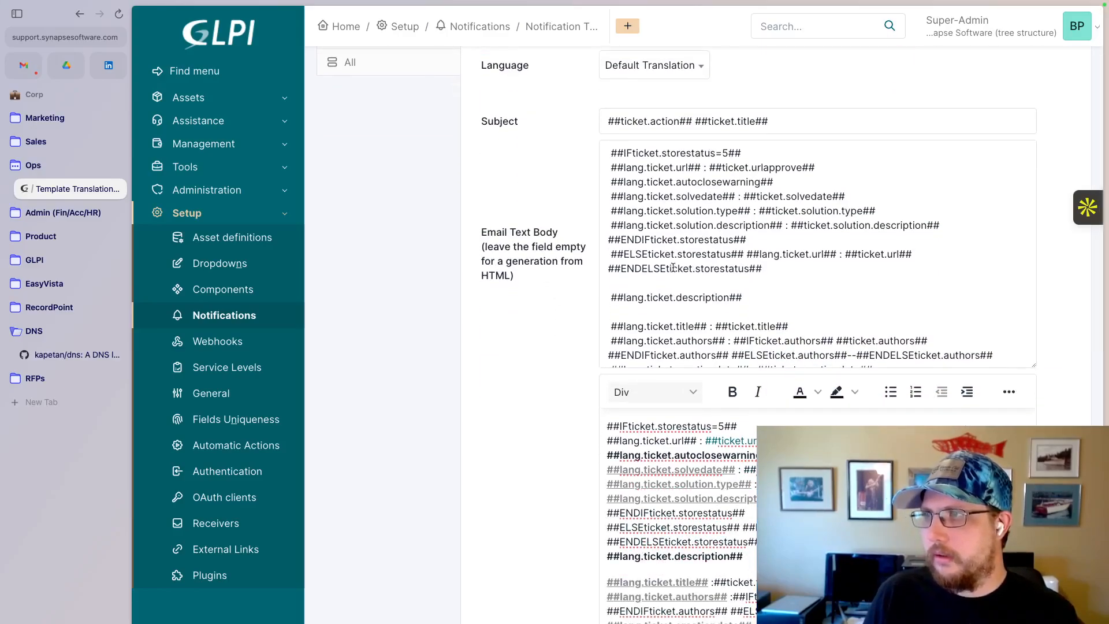
scroll(570, 387, down, 2)
scroll(488, 452, down, 4)
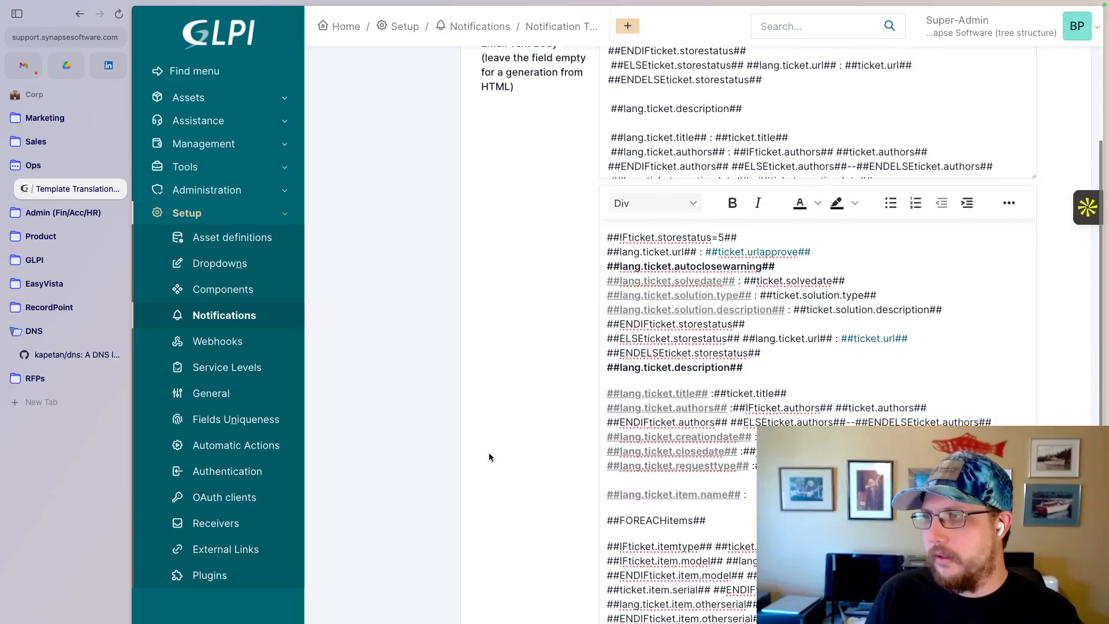
- Examine the conditional, item and timeline tags throughout the Email HTML Body of the Tickets template's Default Translation
scroll(720, 437, down, 3)
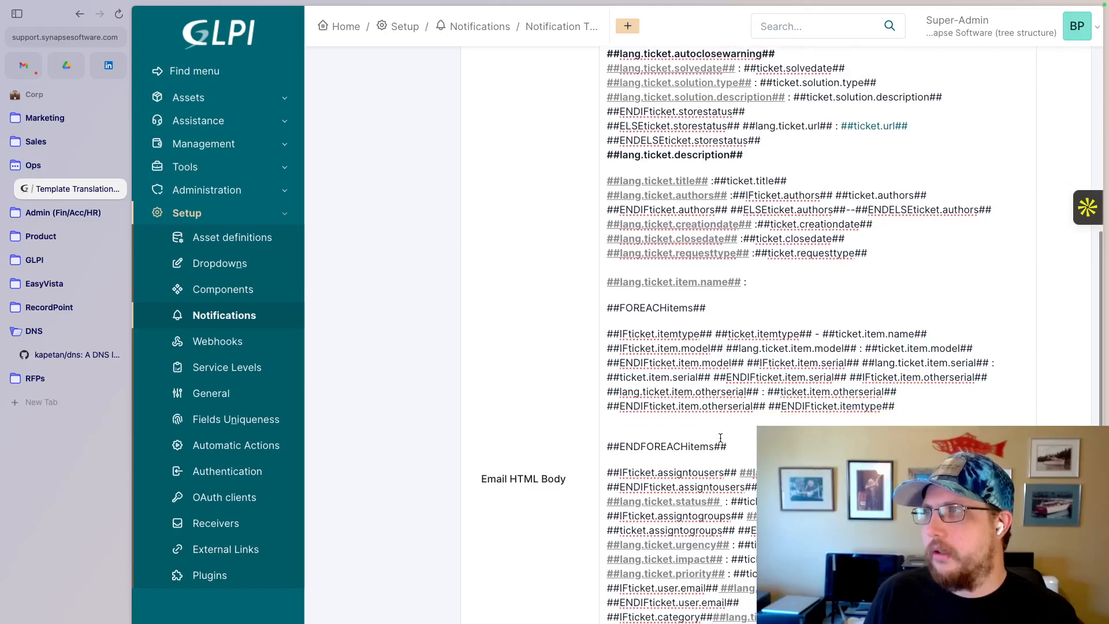
scroll(721, 437, down, 8)
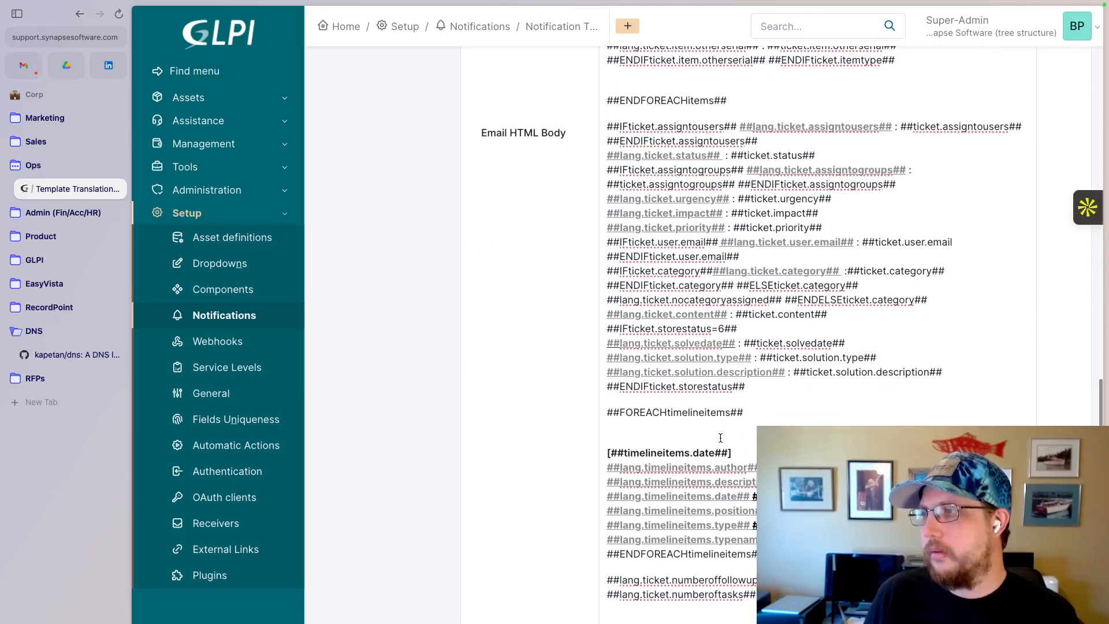
scroll(721, 437, up, 4)
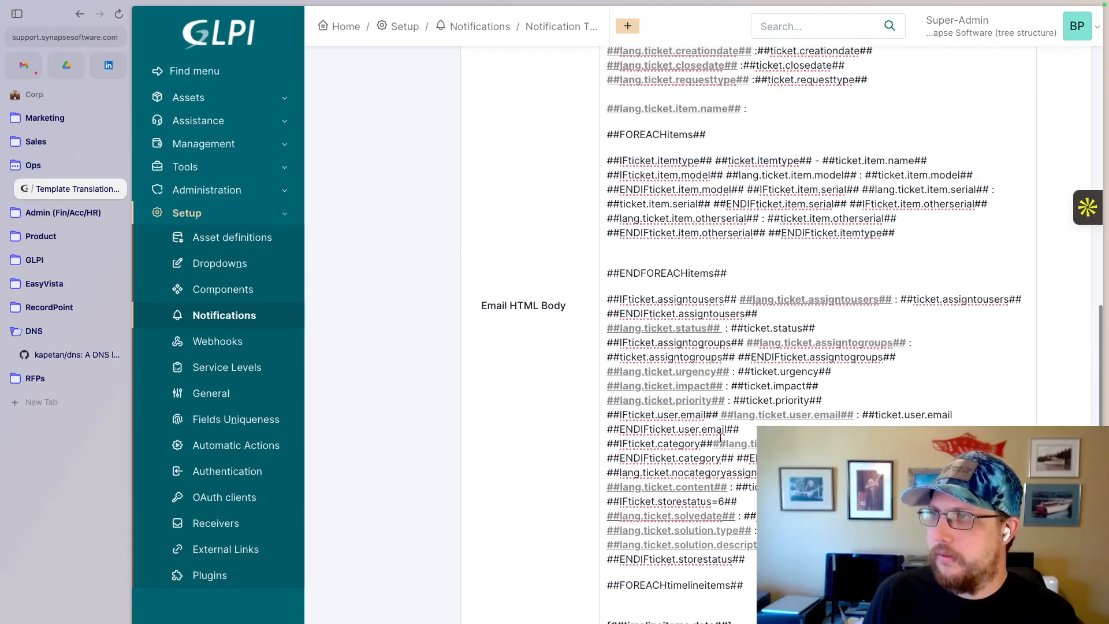
scroll(720, 437, up, 7)
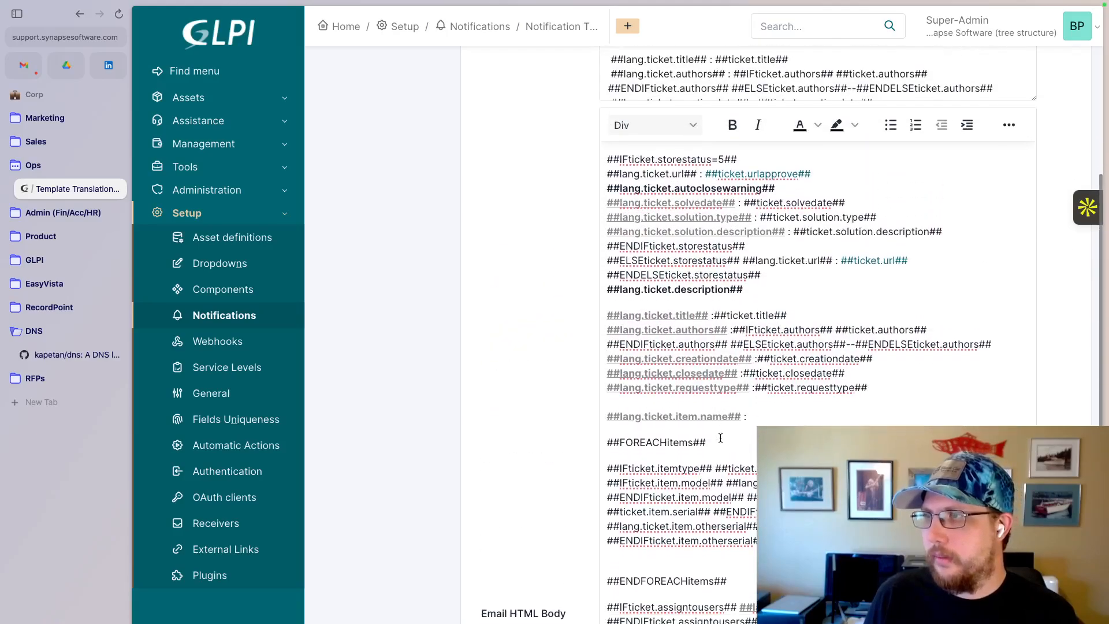
scroll(720, 437, down, 3)
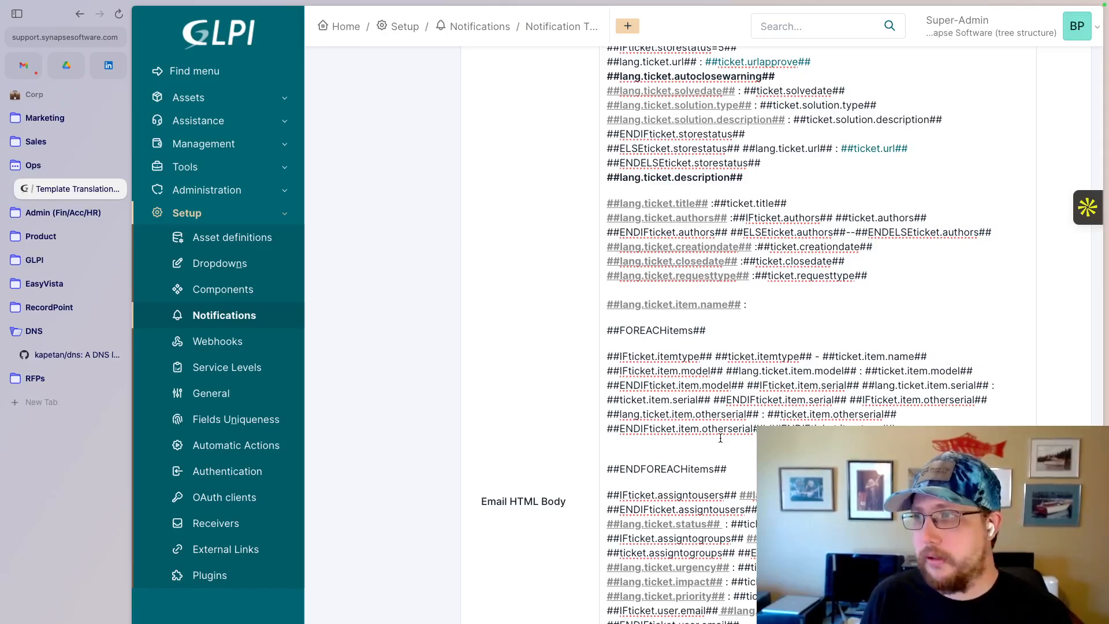
scroll(720, 438, down, 4)
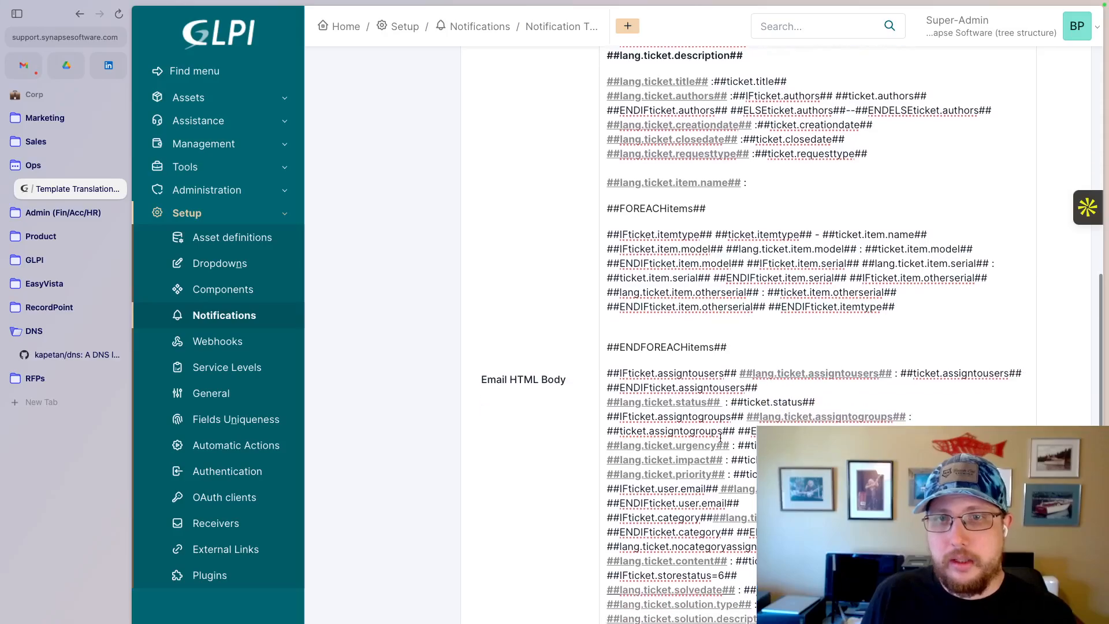
scroll(720, 437, down, 1)
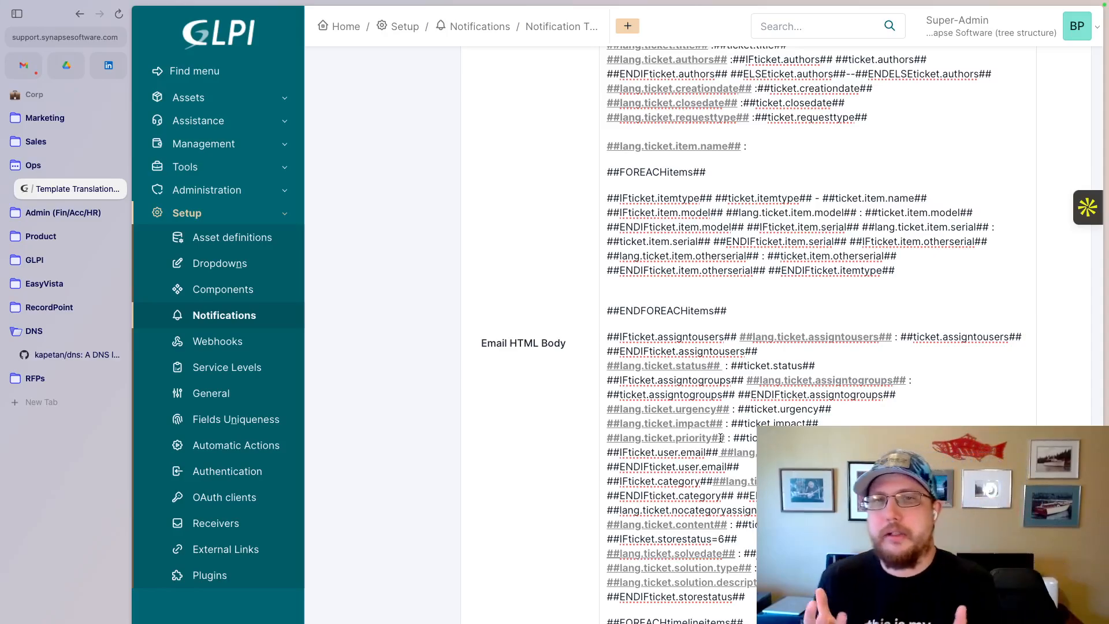
scroll(721, 438, down, 3)
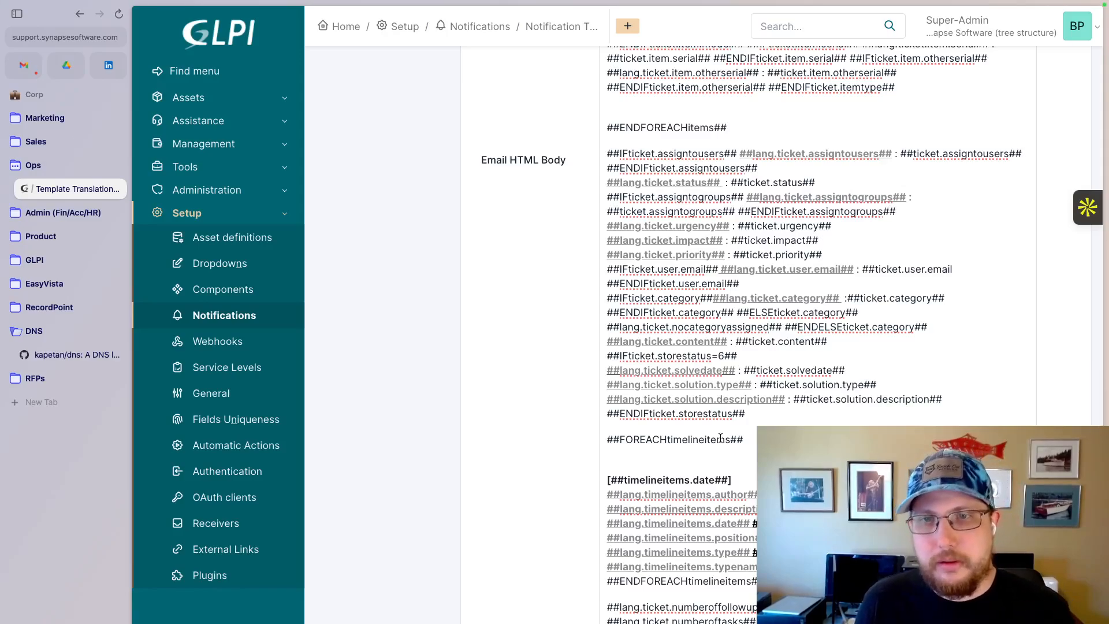
- Open the list of available tags for the Tickets template, look through its tags, labels and events, and close it
scroll(721, 438, up, 10)
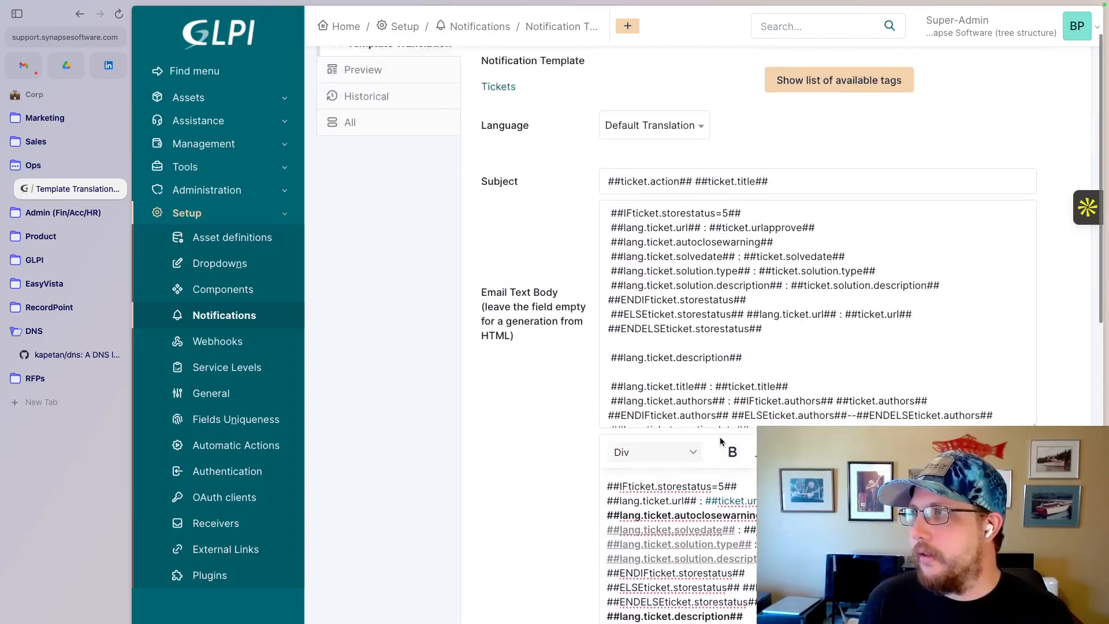
click(844, 147)
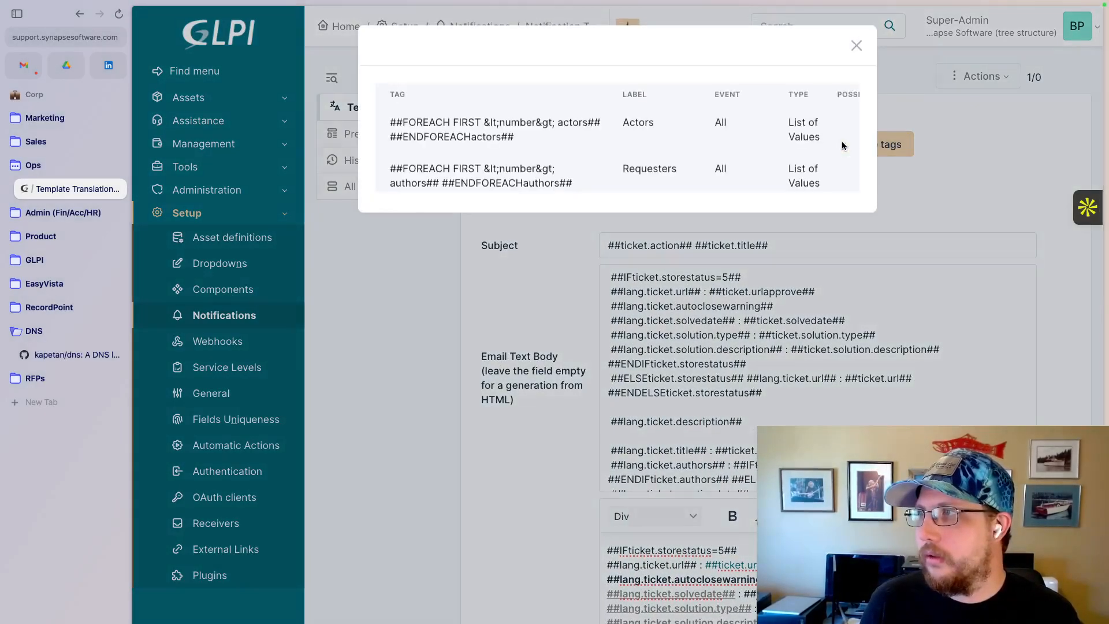
scroll(615, 242, down, 10)
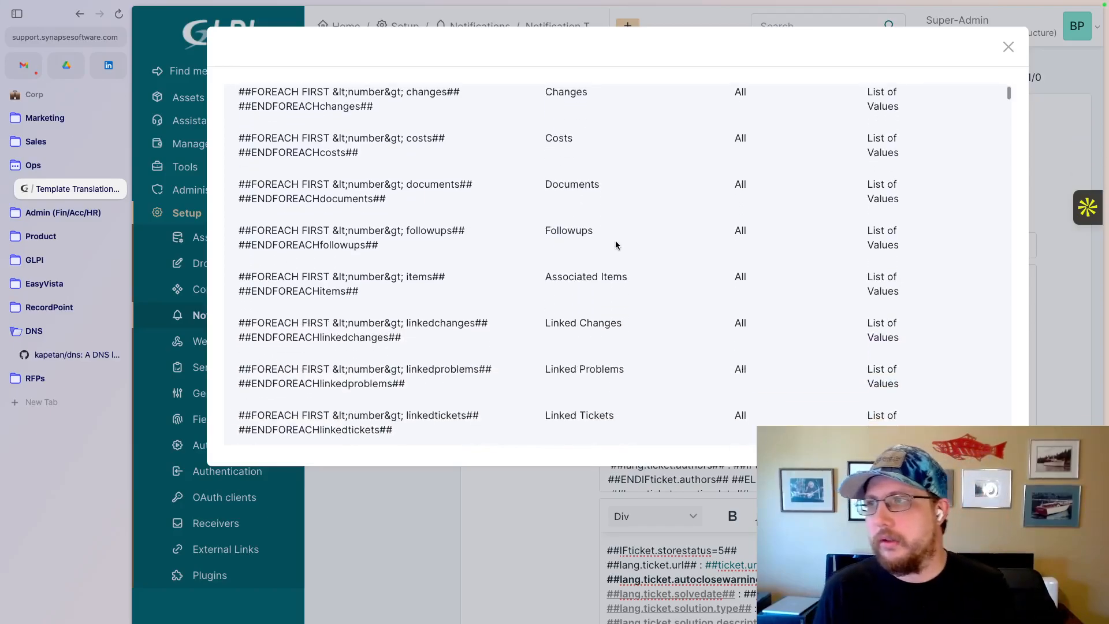
scroll(615, 243, down, 20)
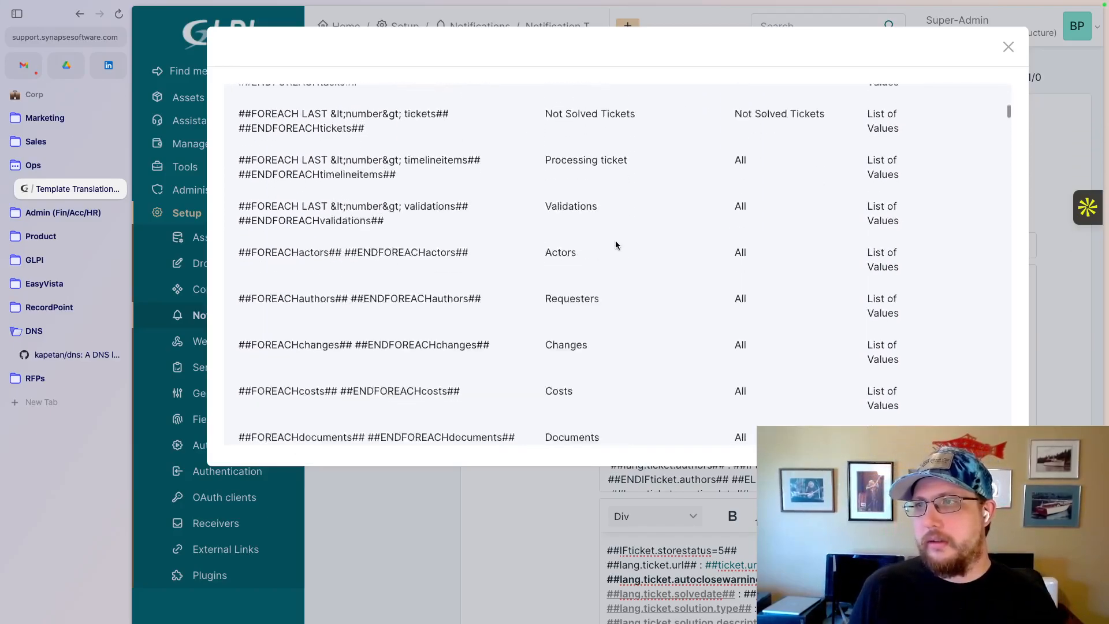
scroll(615, 241, down, 20)
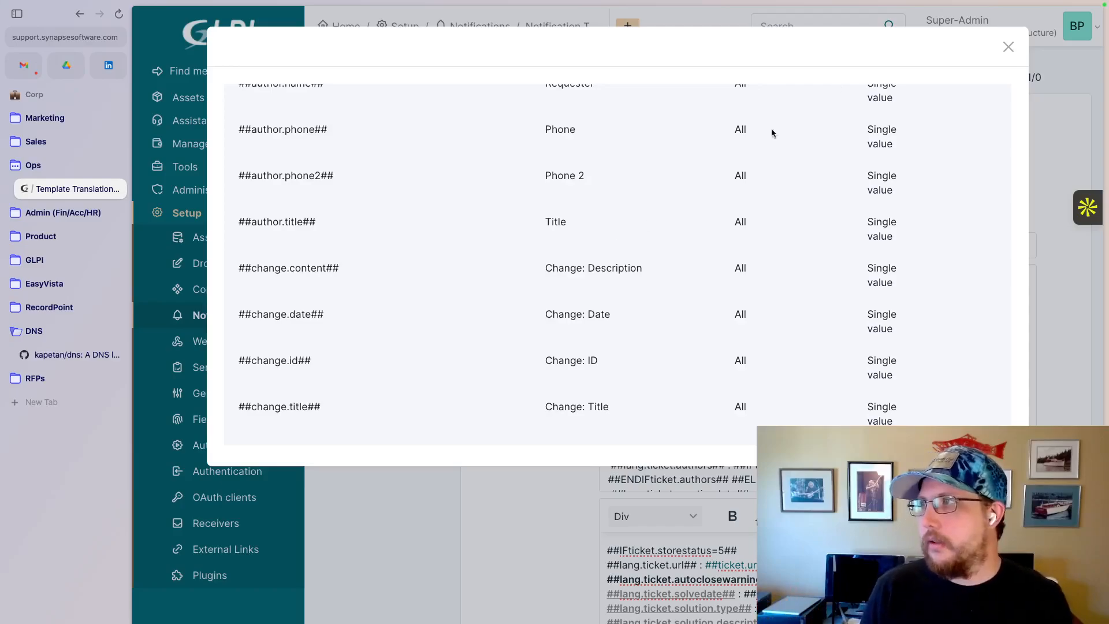
click(1007, 47)
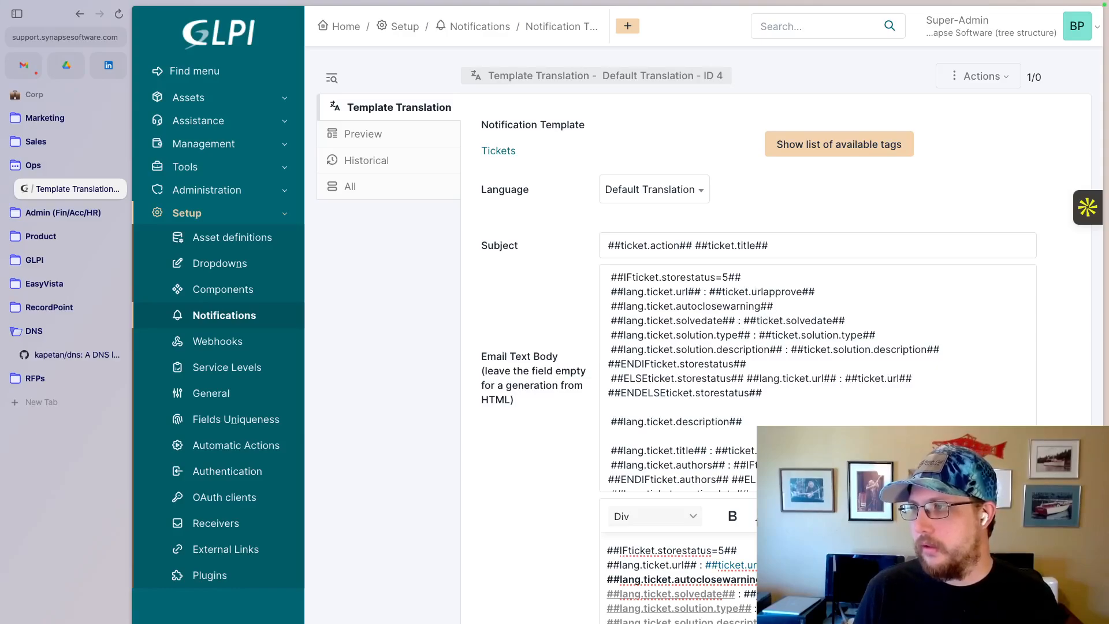
- Compare the ##lang.ticket.title## label tag with the ##ticket.title## value tag in the Email HTML Body
scroll(680, 411, down, 3)
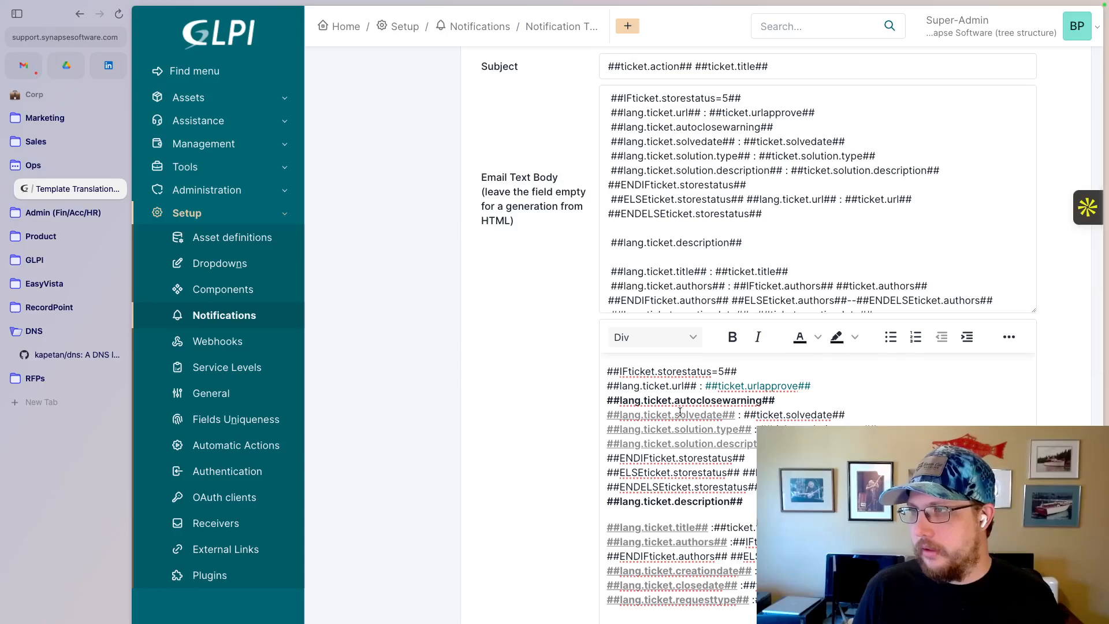
scroll(743, 496, down, 1)
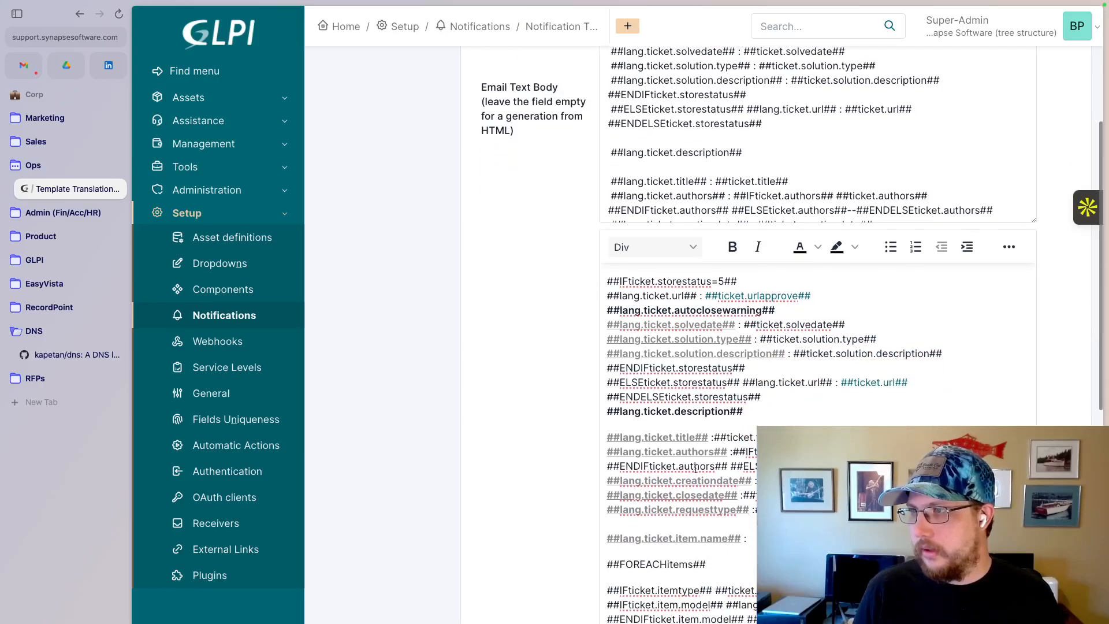
click(673, 439)
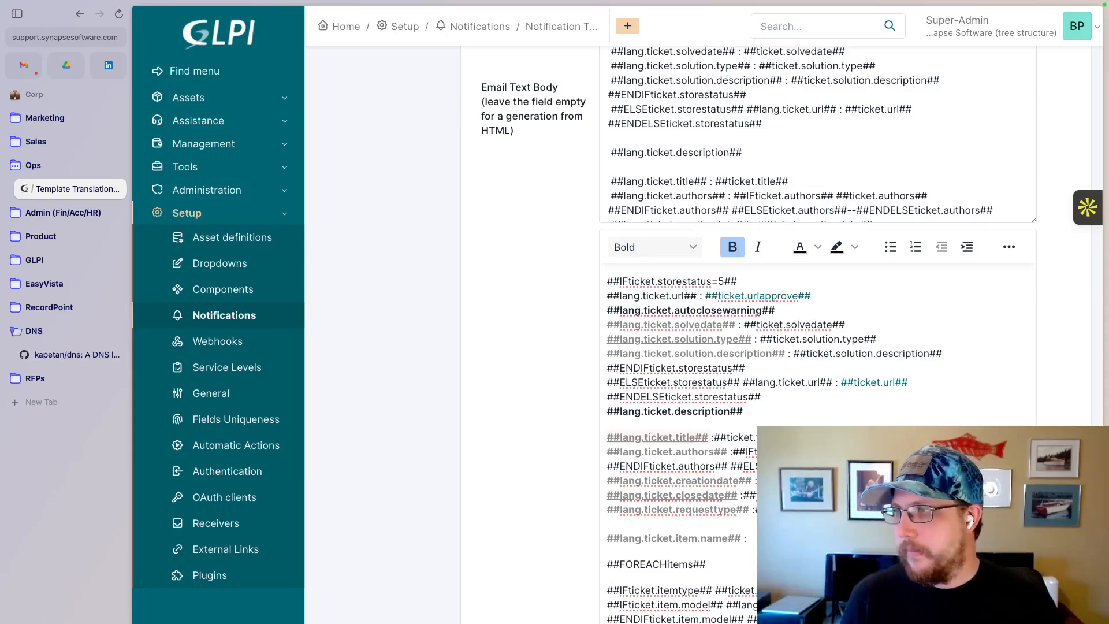
click(793, 437)
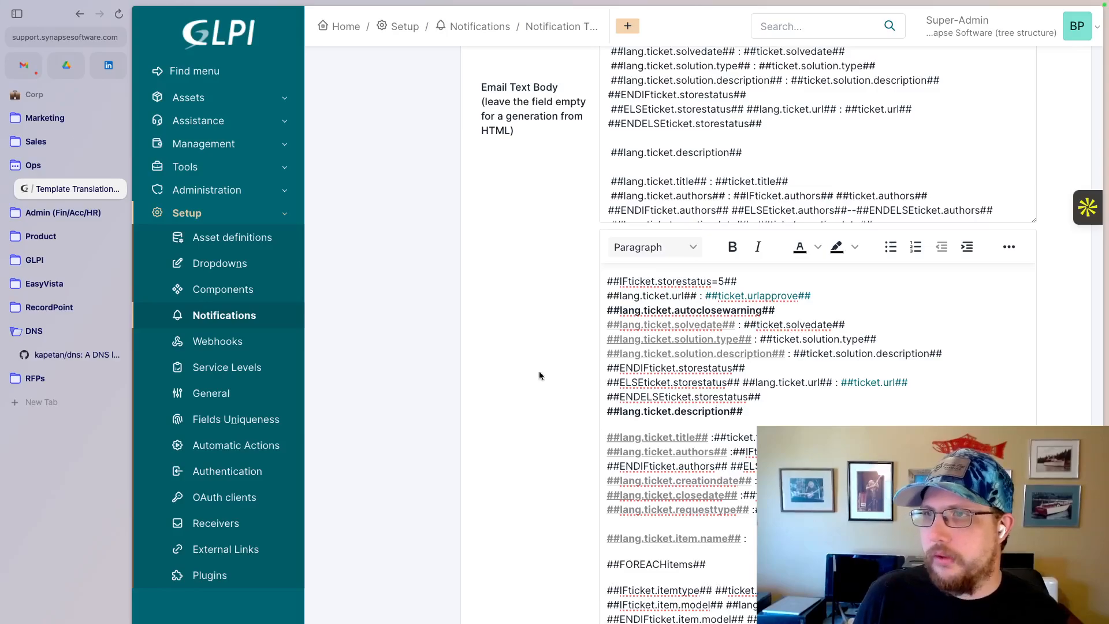
scroll(468, 315, up, 5)
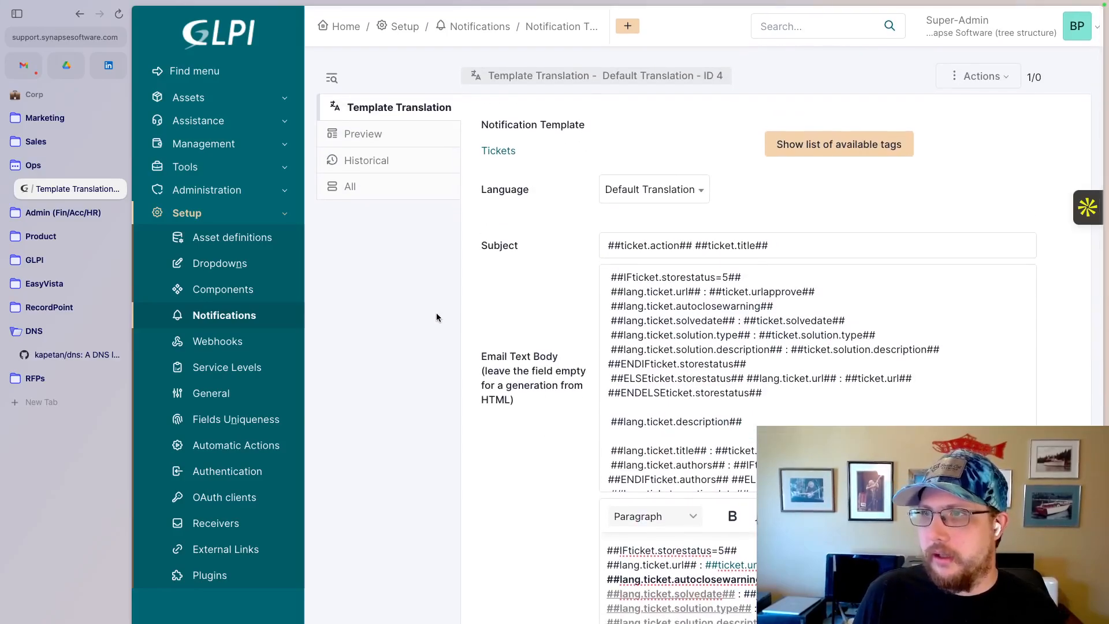
- Open the SS Add Followup notification from the notifications list and examine its recipients and exclusions
click(215, 315)
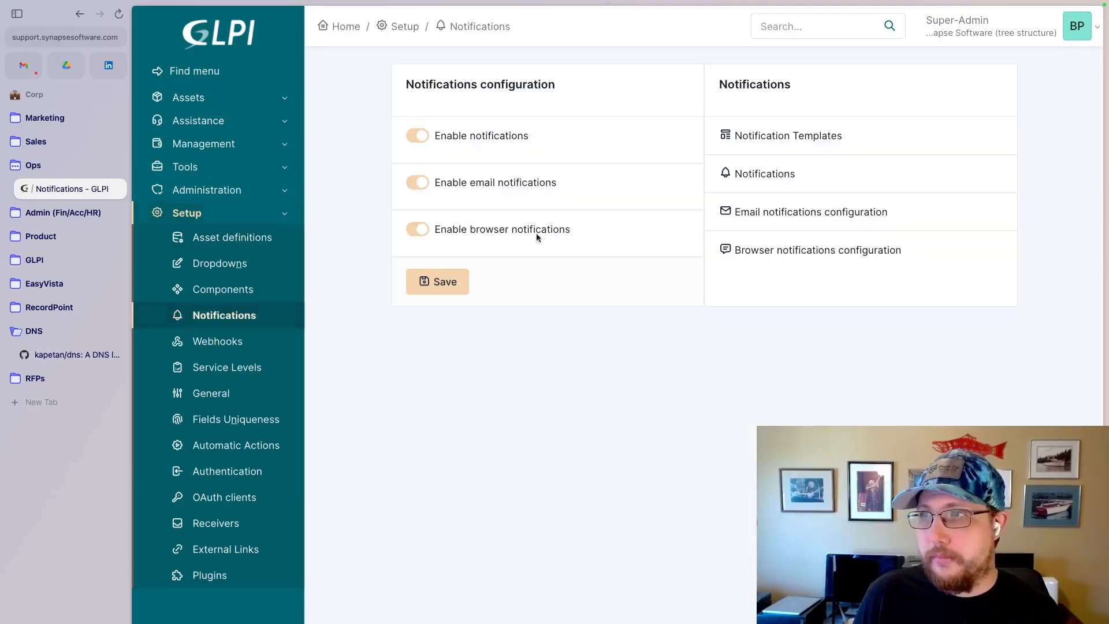
click(767, 174)
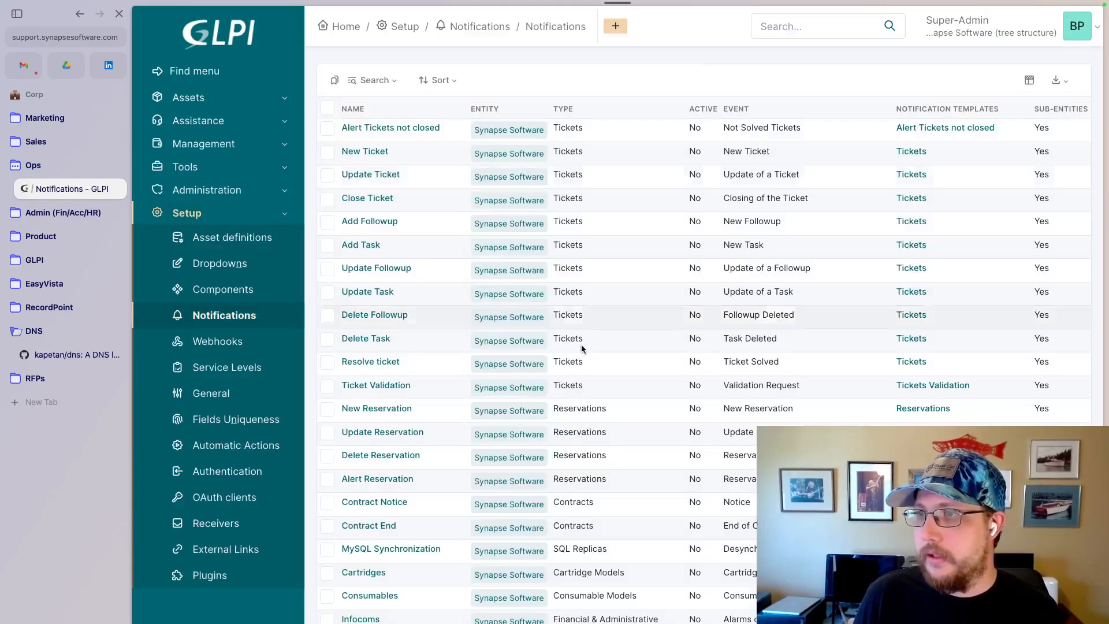
scroll(434, 421, down, 15)
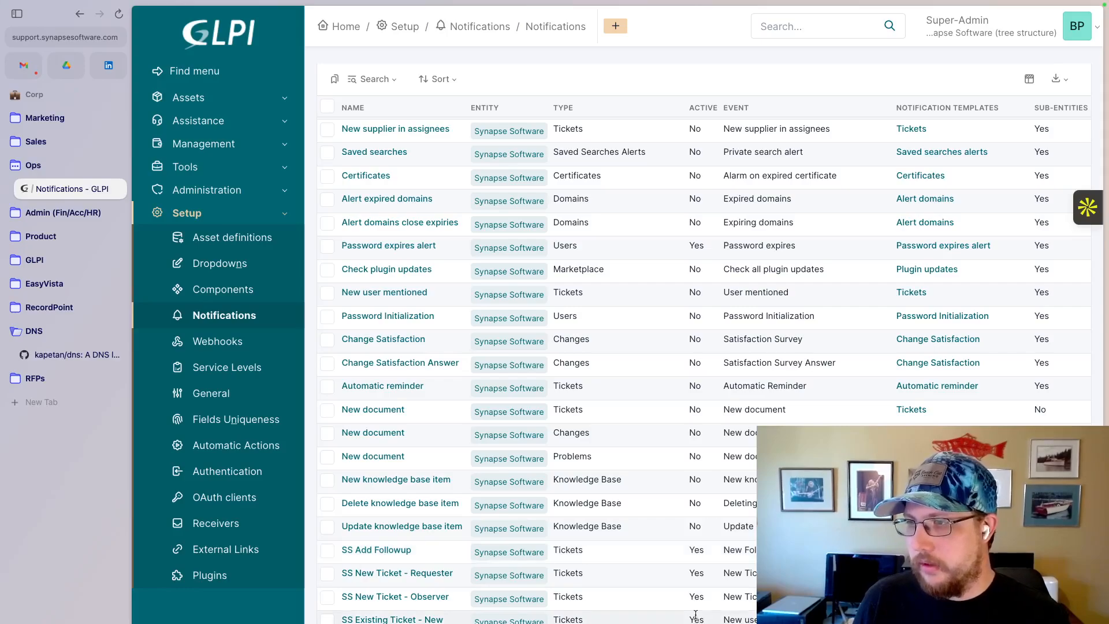
click(402, 551)
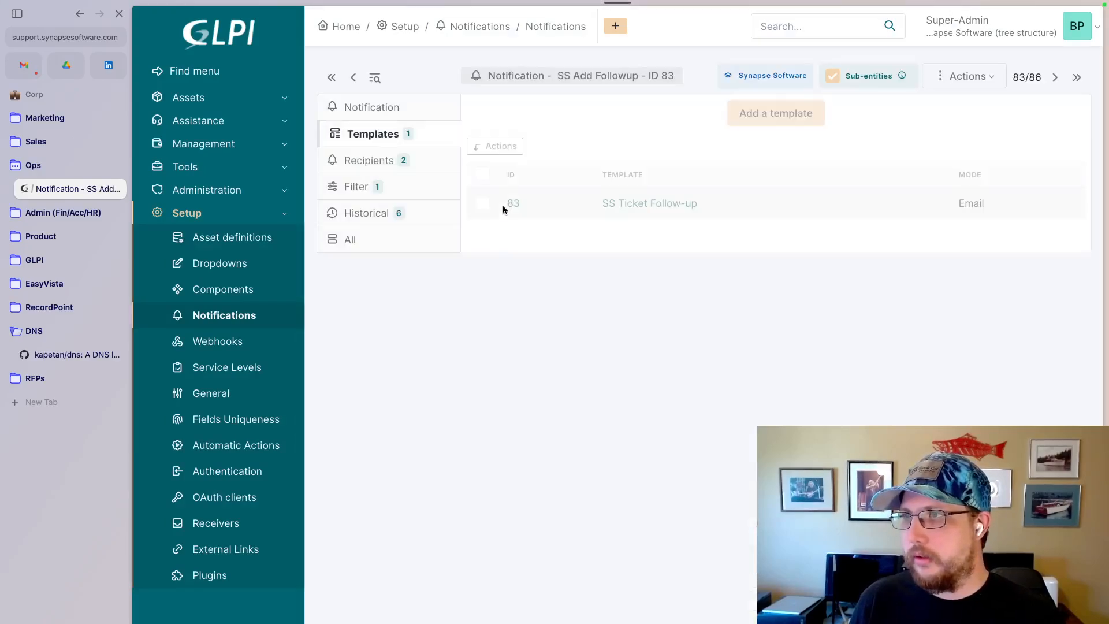
click(375, 161)
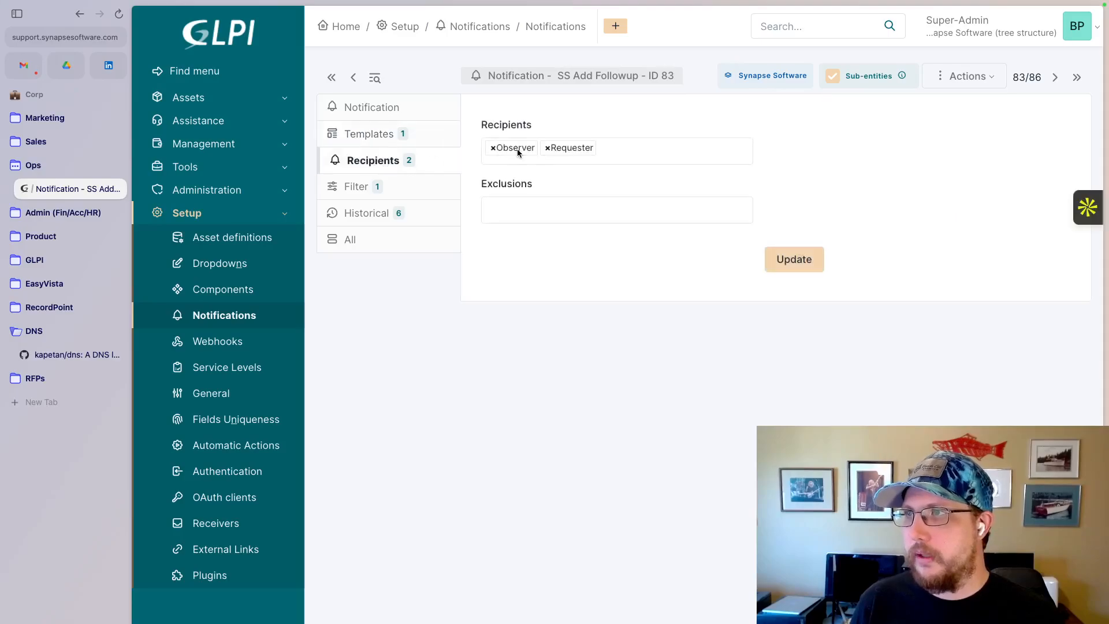
- Examine the Default Translation of the SS Ticket Follow-up template and go back to the notifications list
click(366, 136)
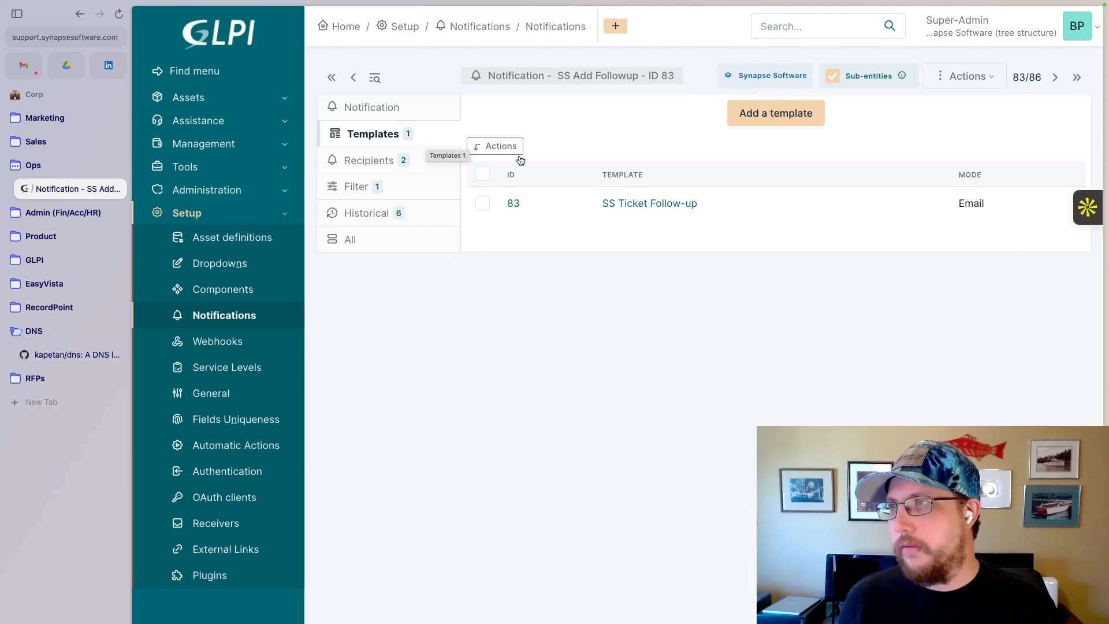
click(651, 205)
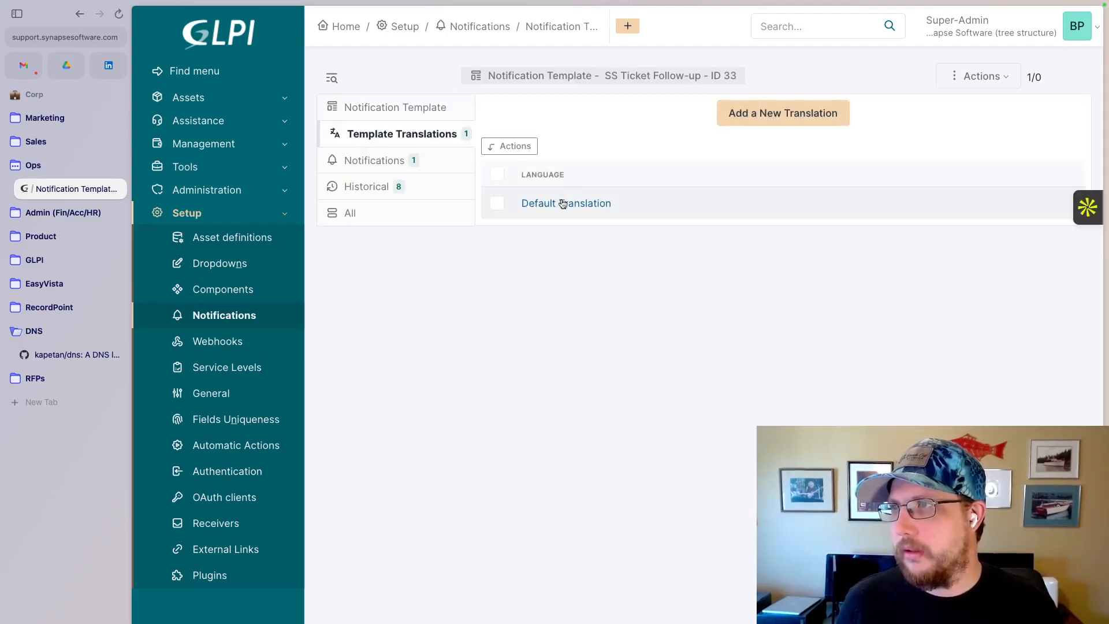
click(564, 201)
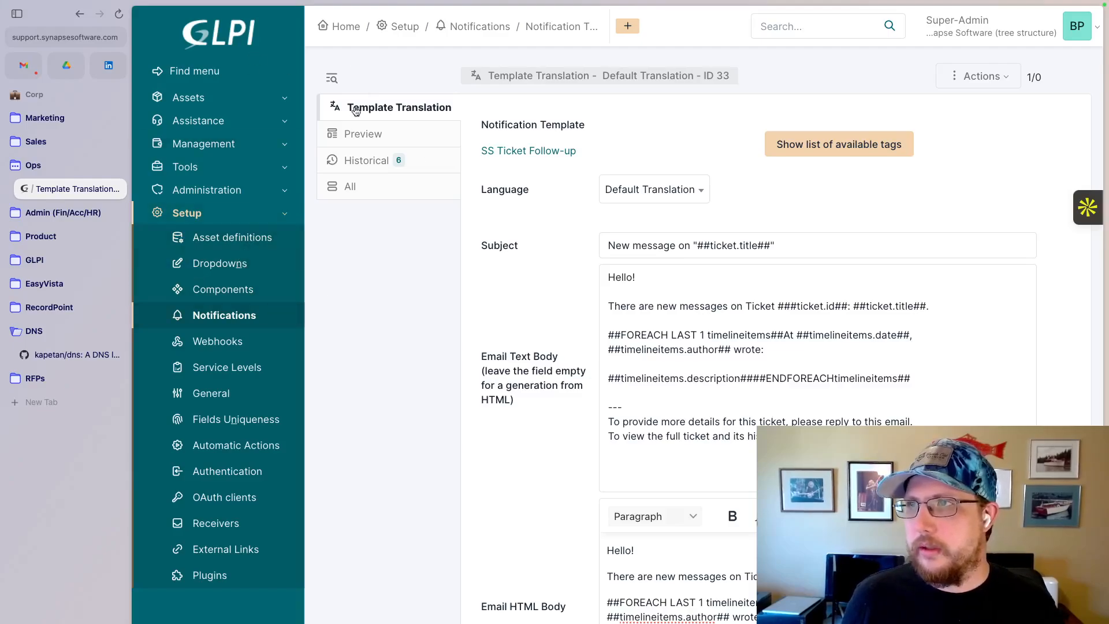
click(79, 14)
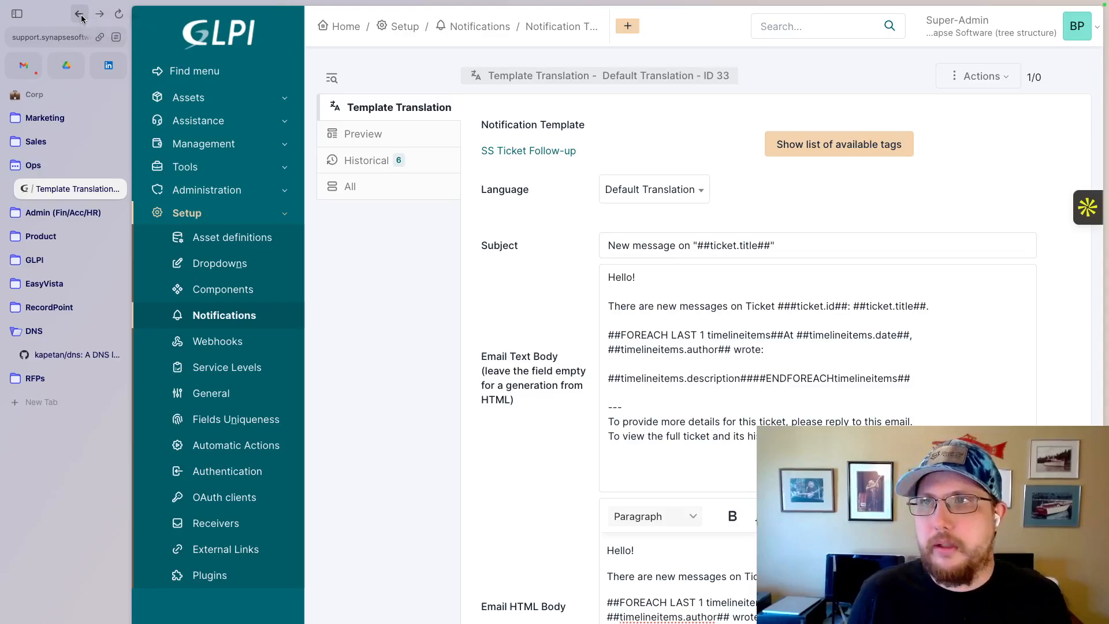
click(80, 15)
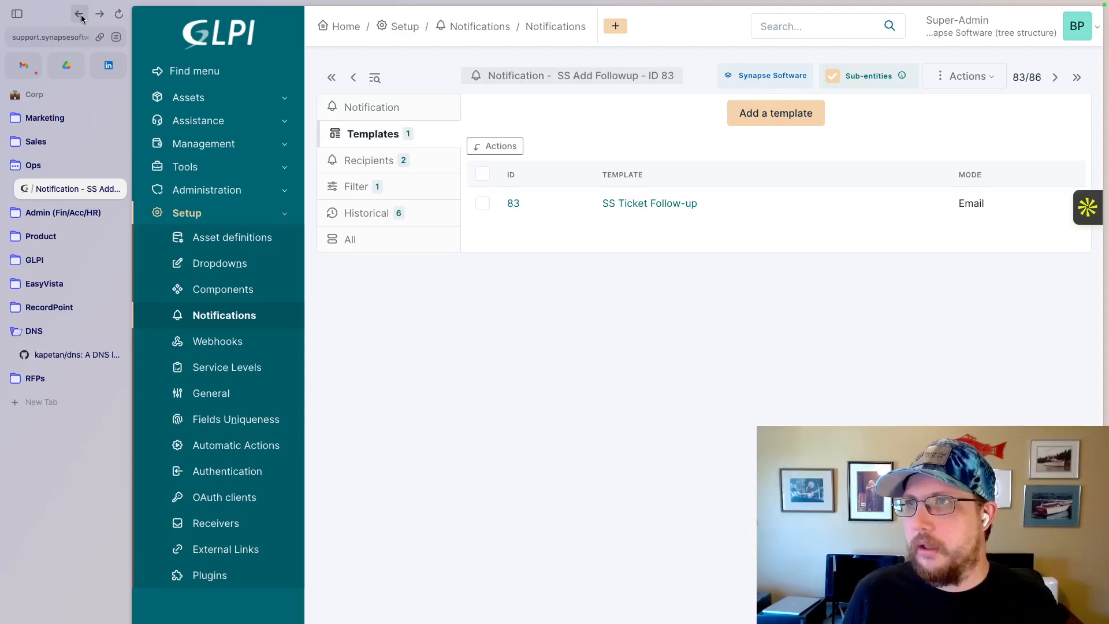
click(80, 15)
- Examine the Default Translation of the SS New Ticket - Observer notification's template and return to the notifications list
scroll(492, 526, down, 10)
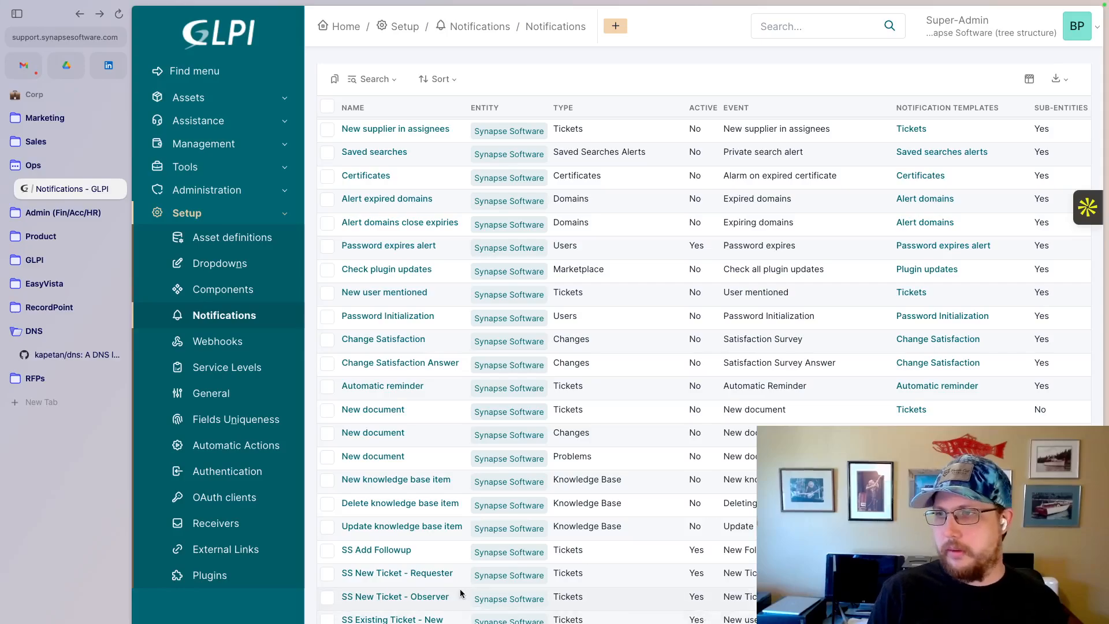
click(424, 597)
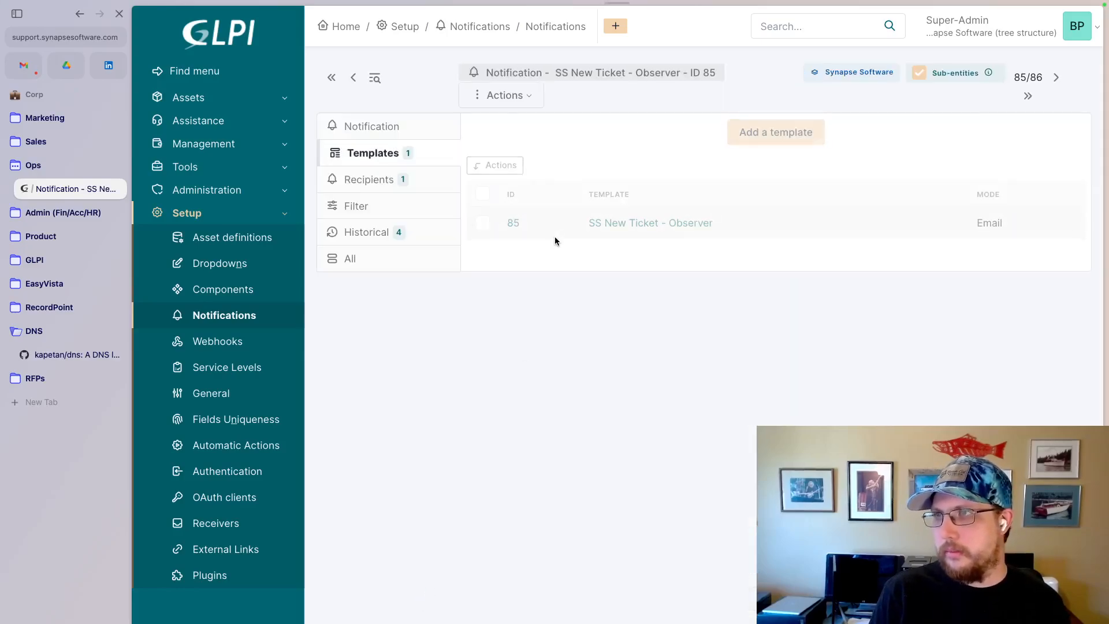
click(597, 224)
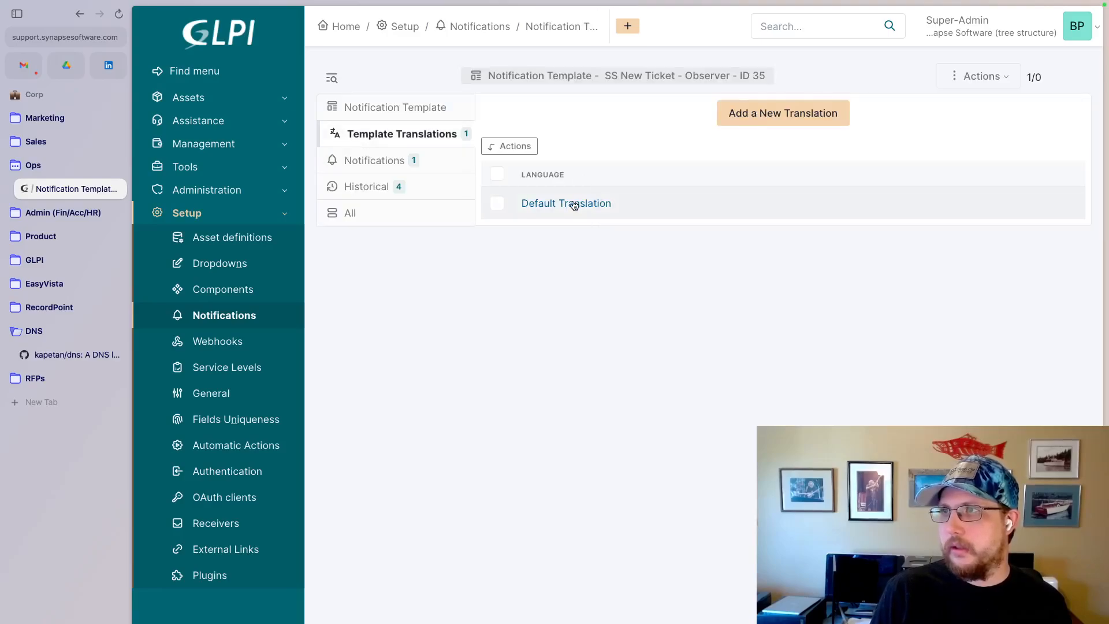
click(573, 204)
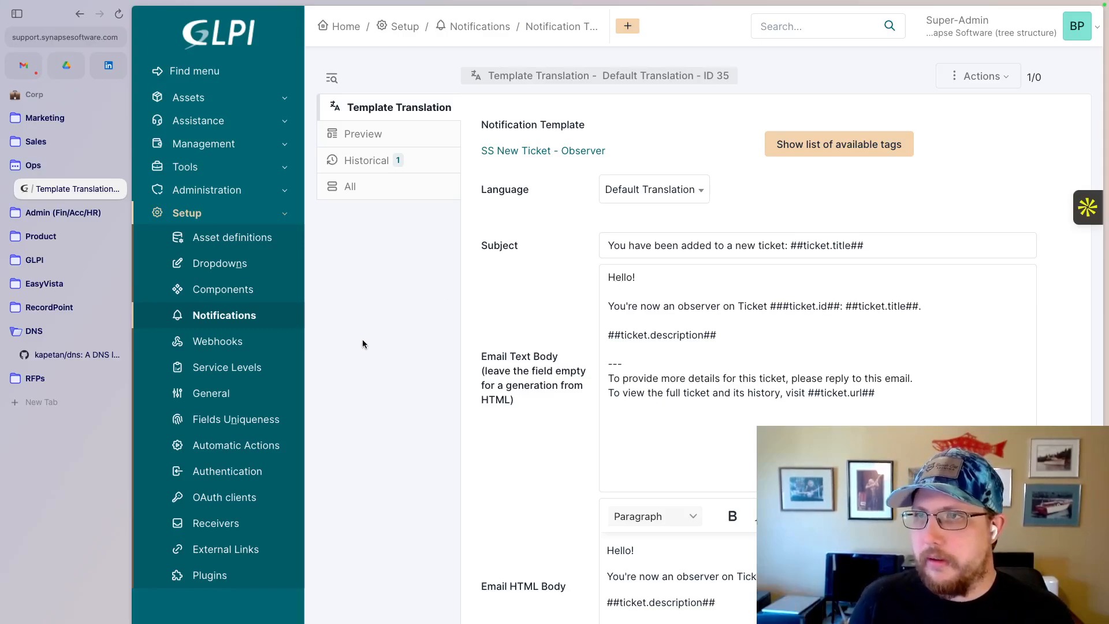
click(222, 316)
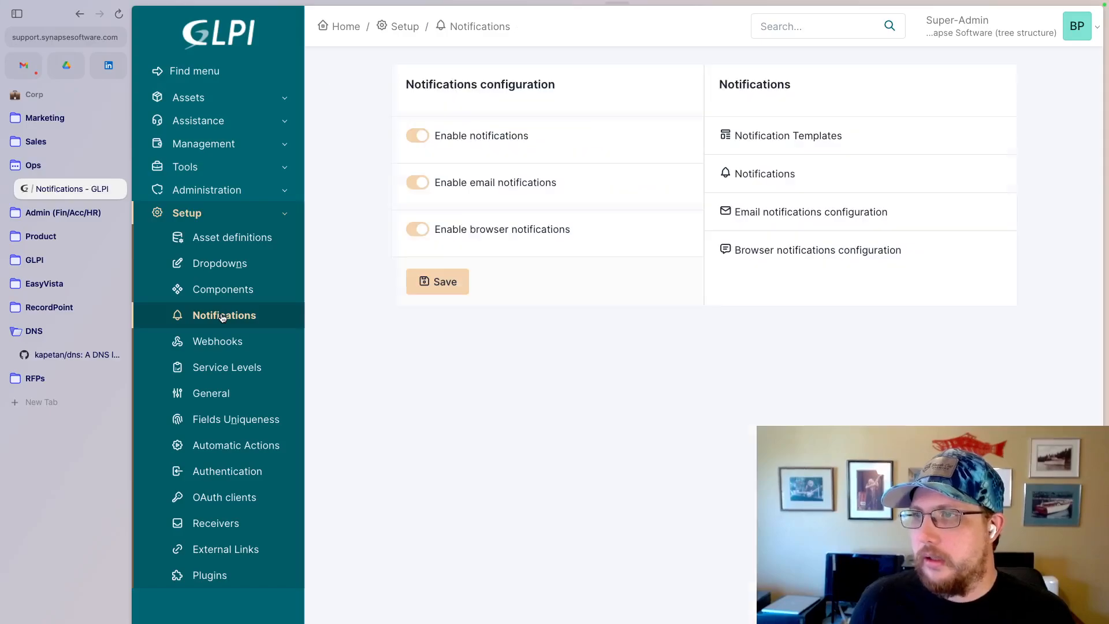
click(762, 174)
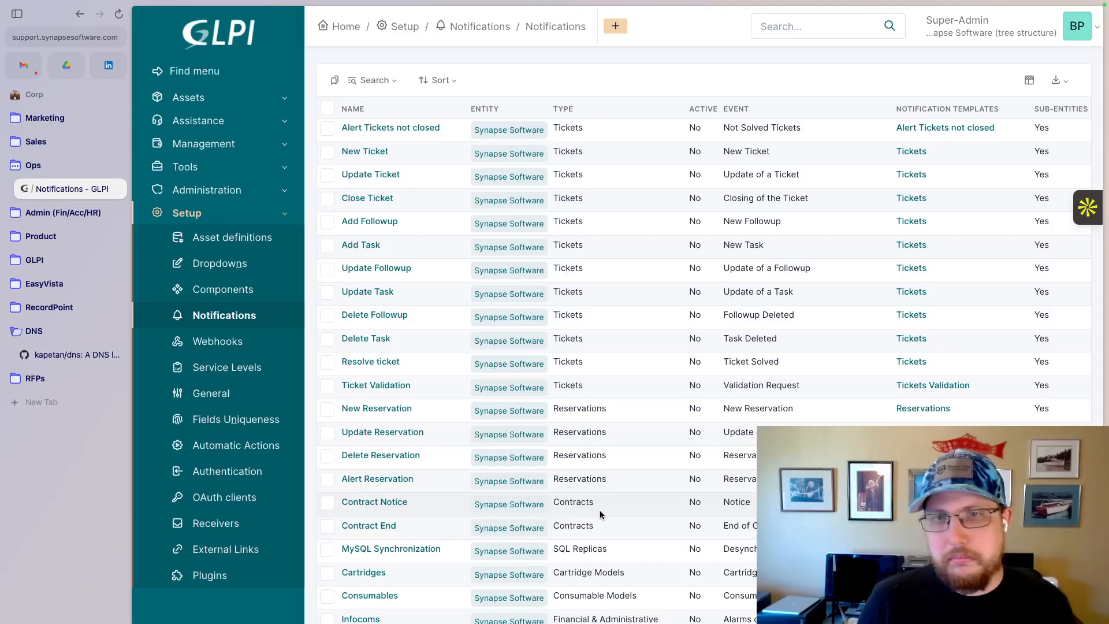
- Go from the notifications list to the notification templates list and look through the available templates
scroll(600, 510, down, 20)
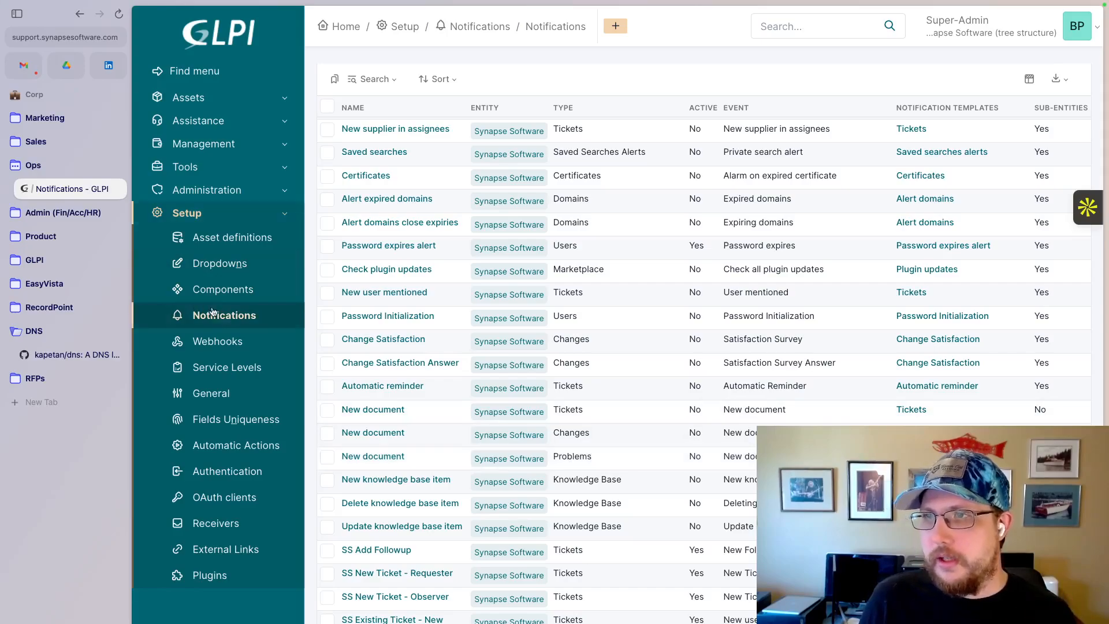
click(235, 317)
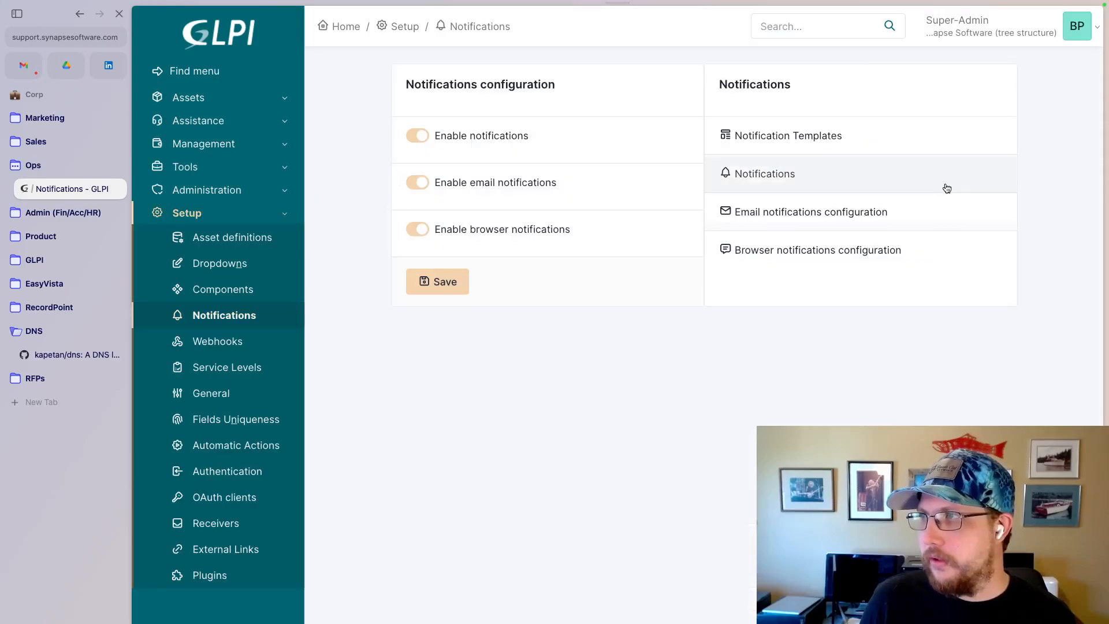
click(808, 136)
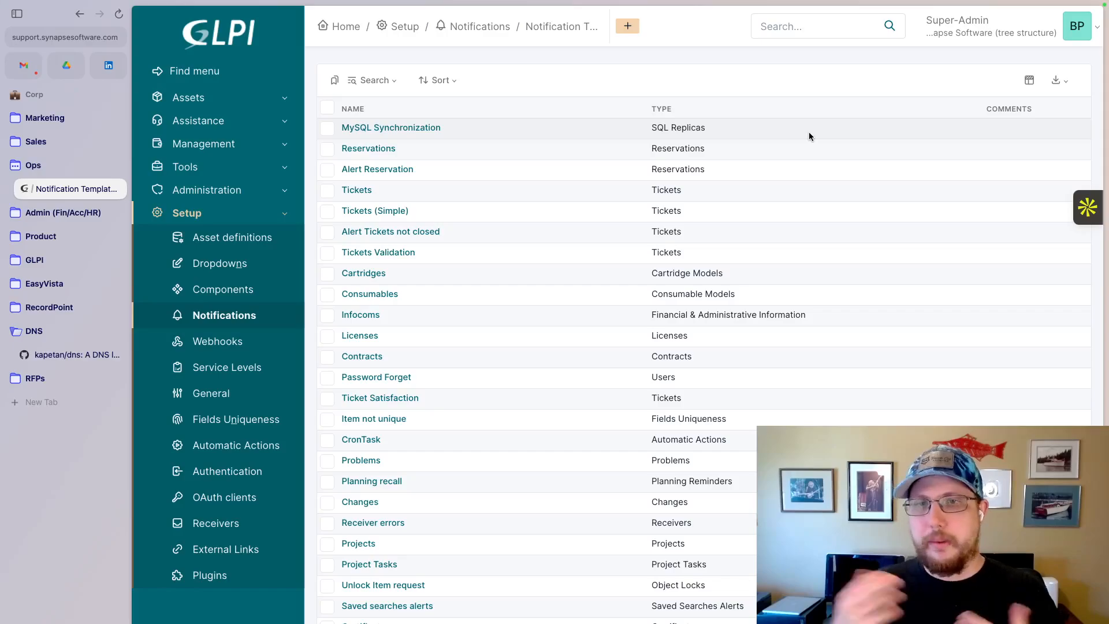
scroll(535, 374, down, 4)
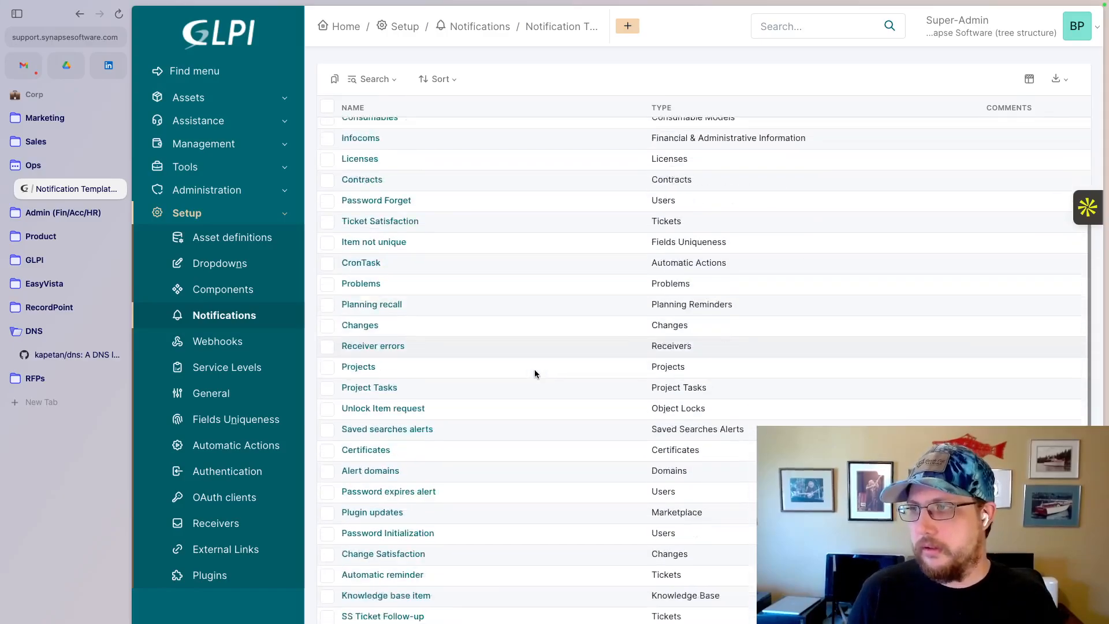
scroll(553, 369, up, 4)
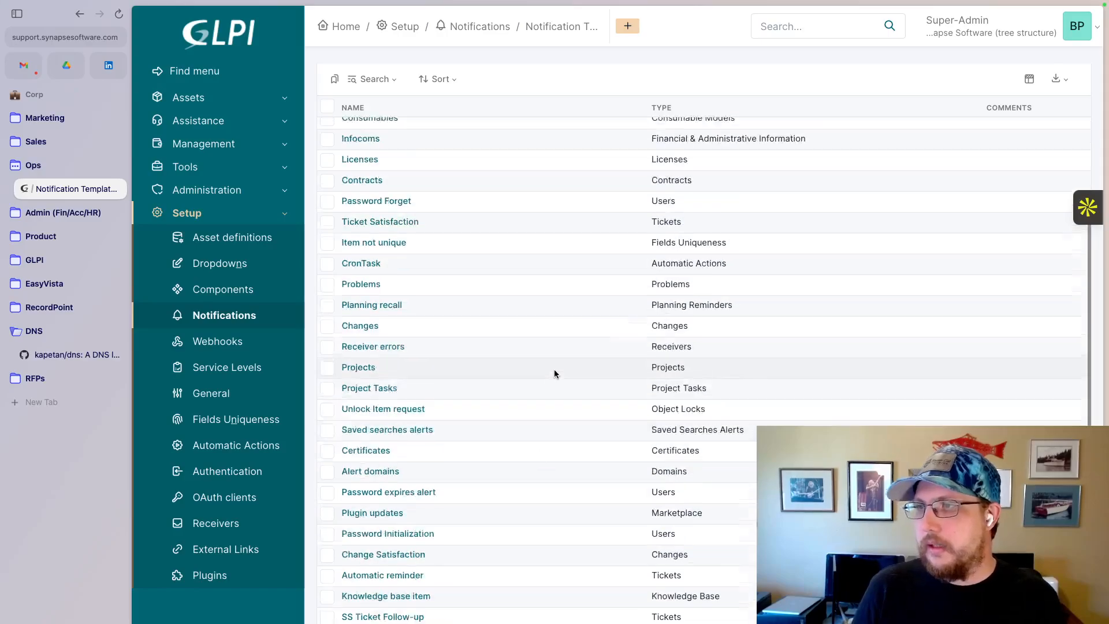
scroll(554, 369, down, 2)
scroll(554, 374, down, 3)
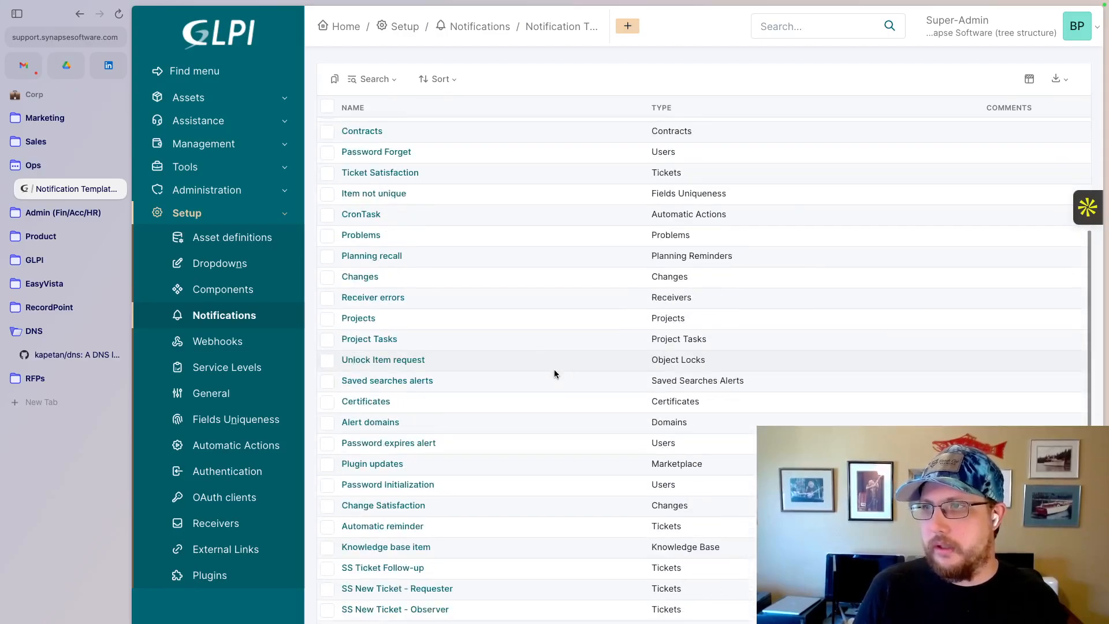
scroll(553, 373, up, 3)
scroll(554, 373, up, 1)
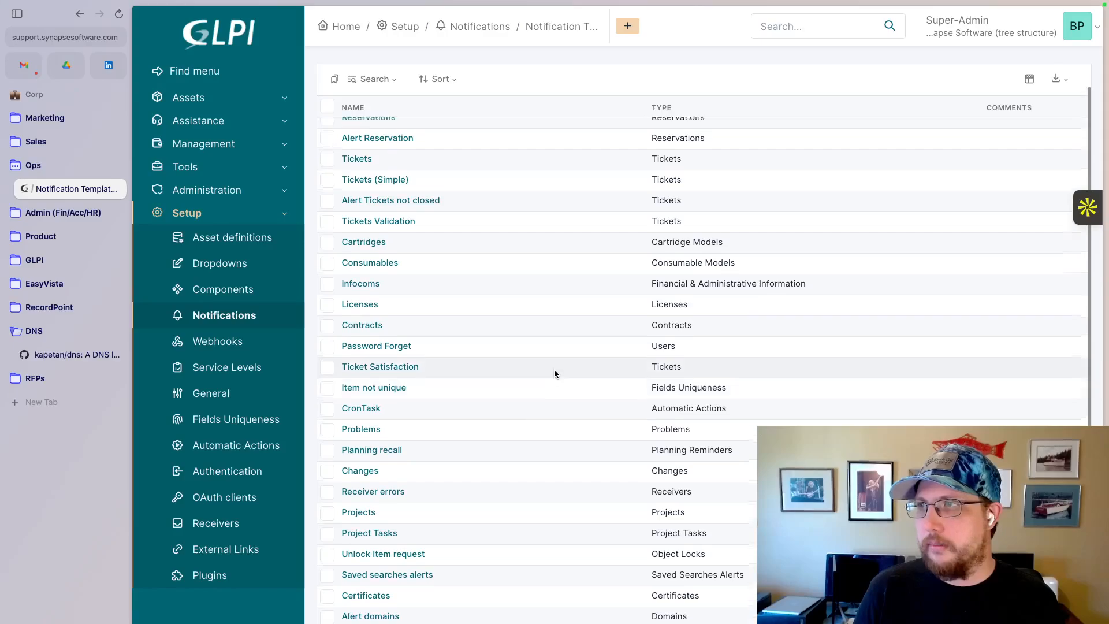
- Examine the Default Translation of the SS New Ticket - Observer template, including its text and HTML bodies, and return to the templates list
scroll(553, 374, down, 4)
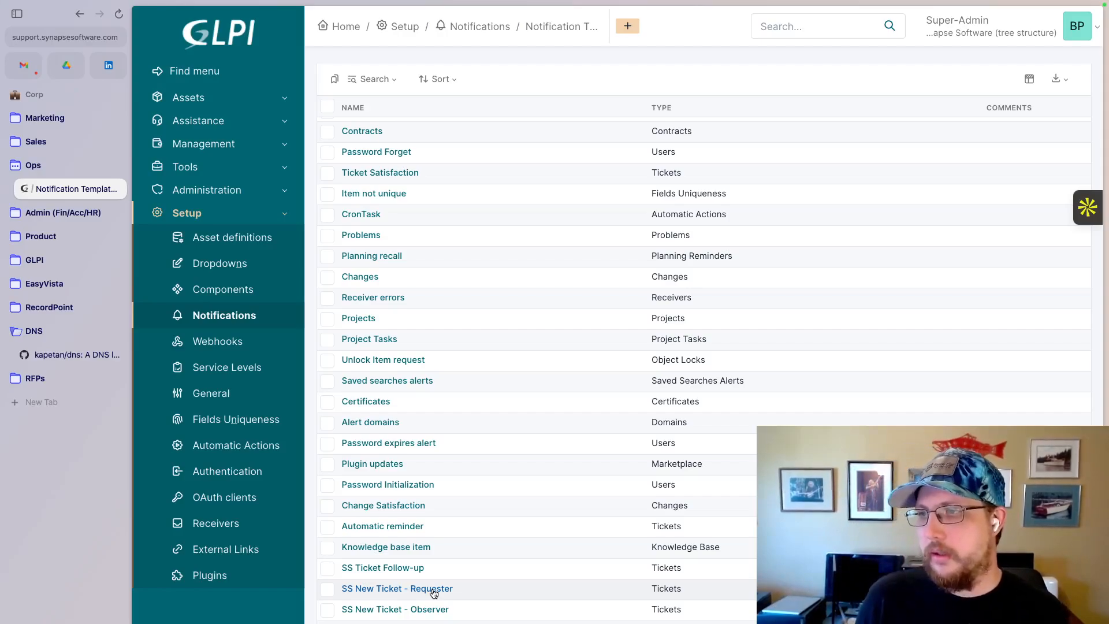
click(428, 608)
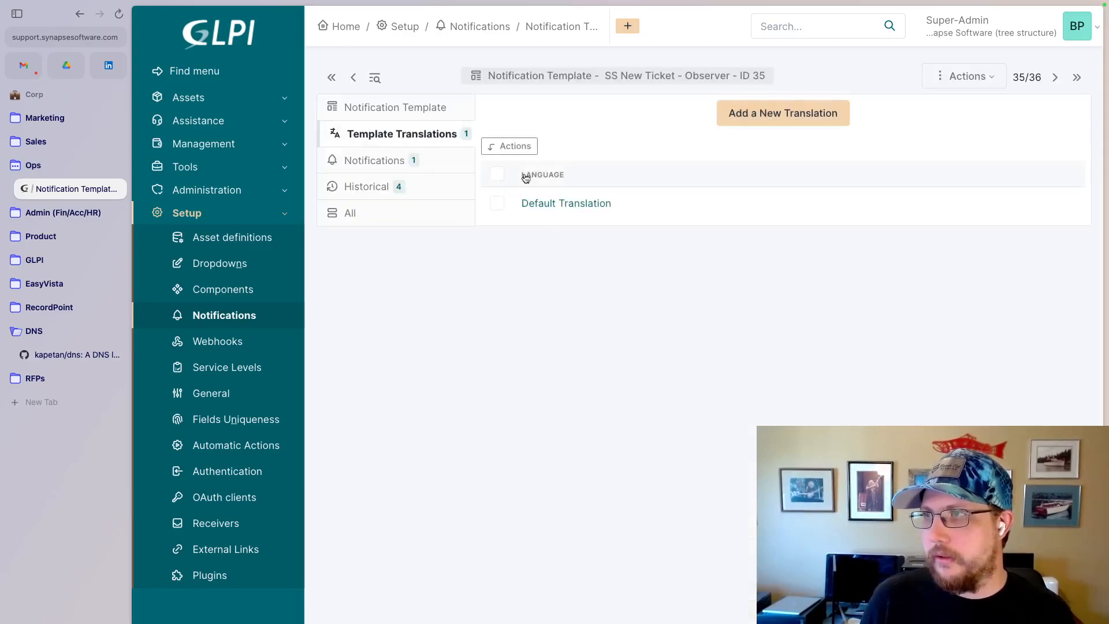
click(552, 202)
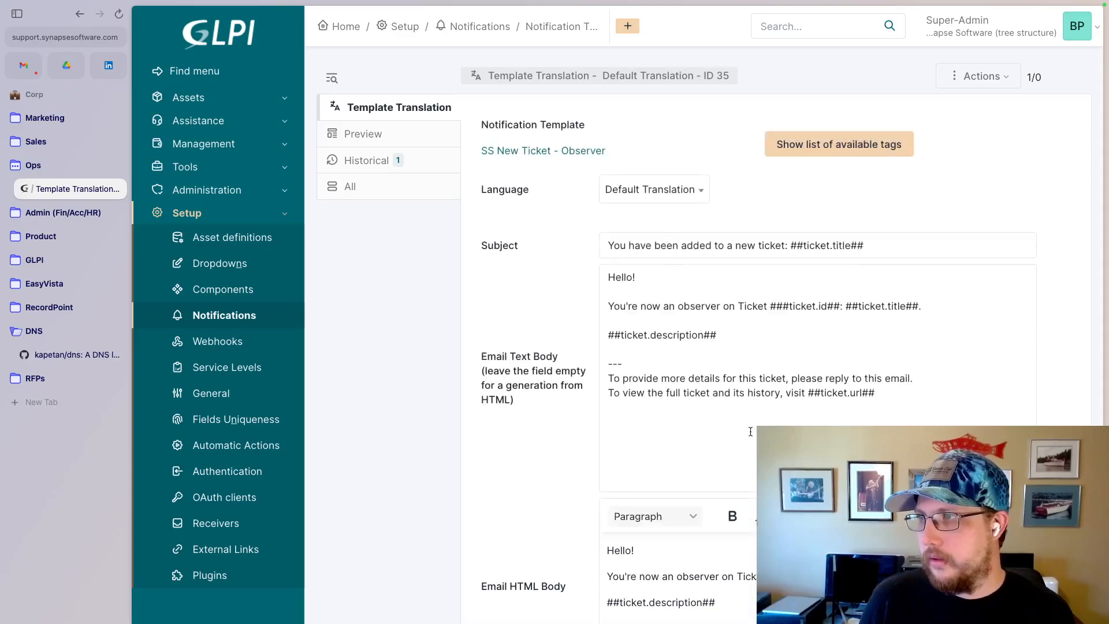
click(907, 400)
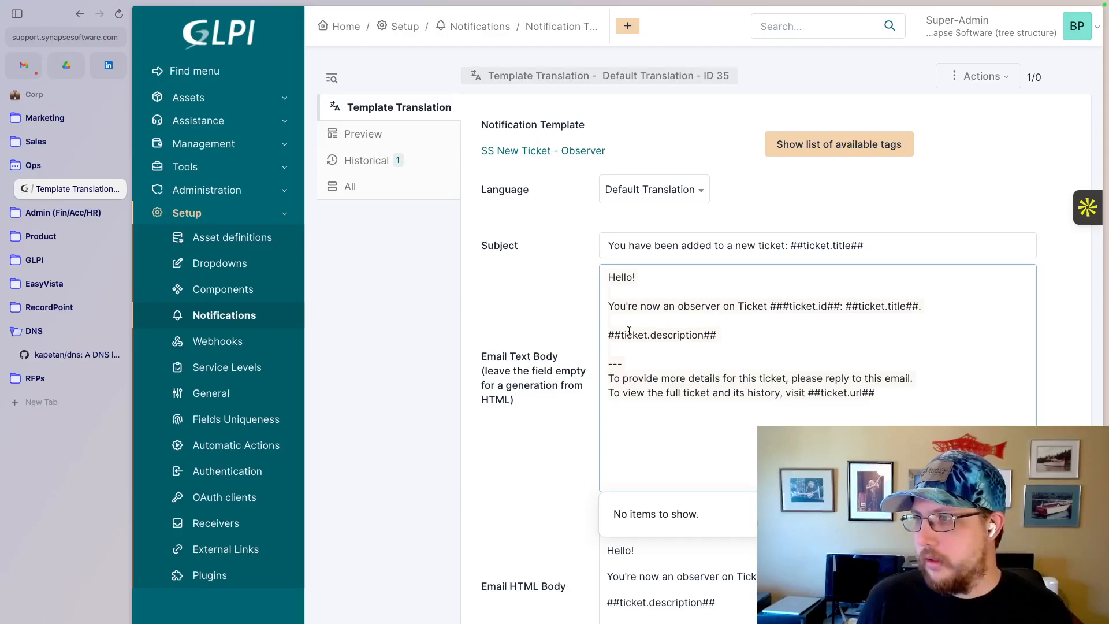
click(729, 392)
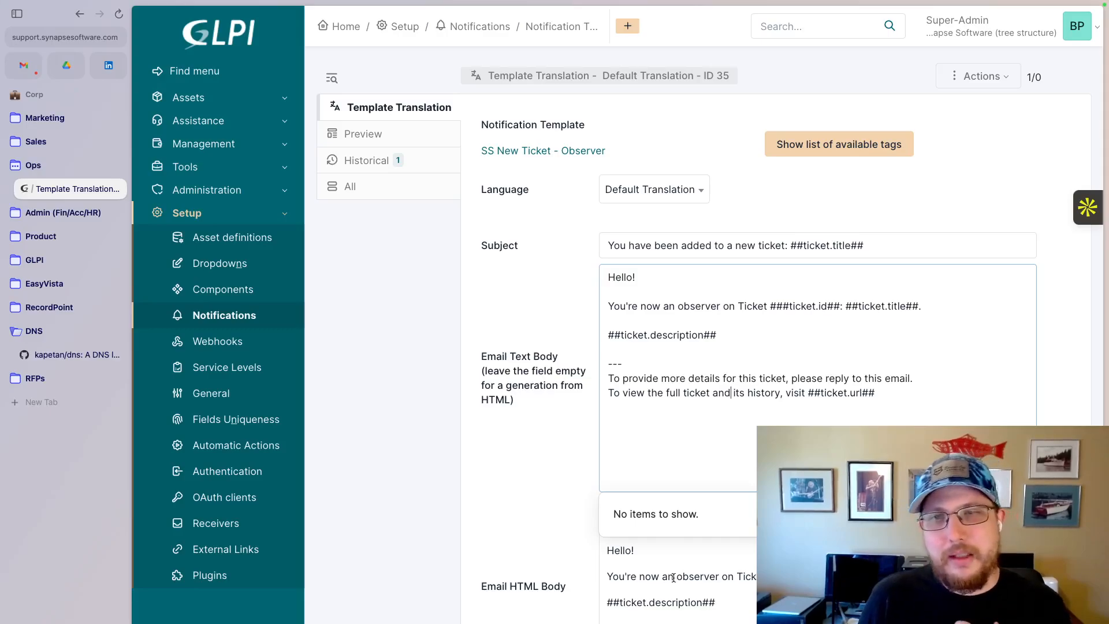
click(652, 614)
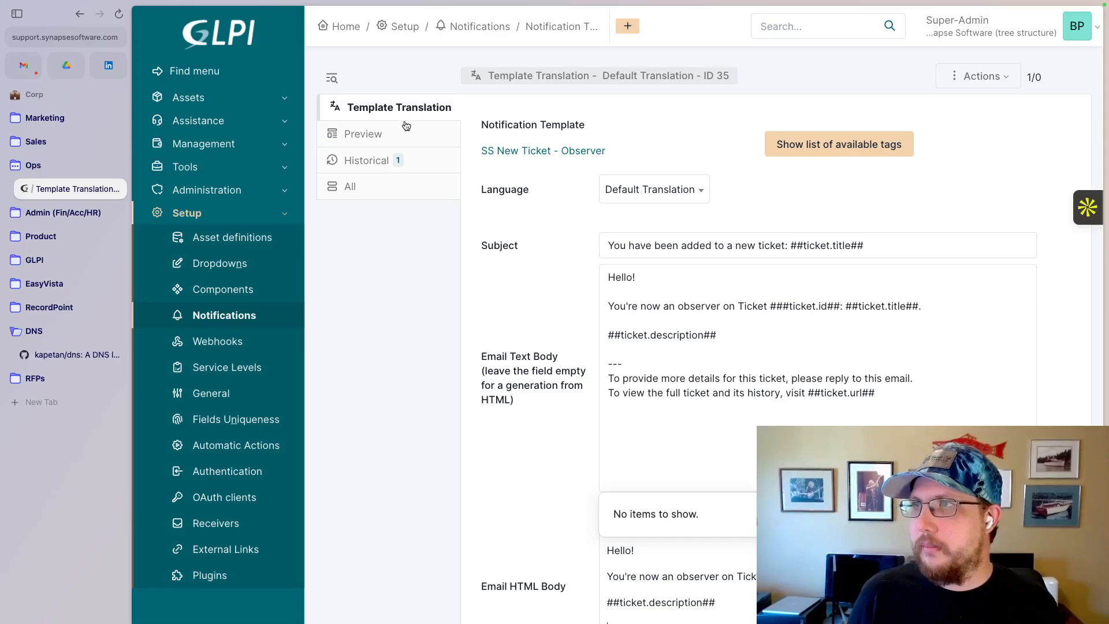
click(80, 14)
click(79, 15)
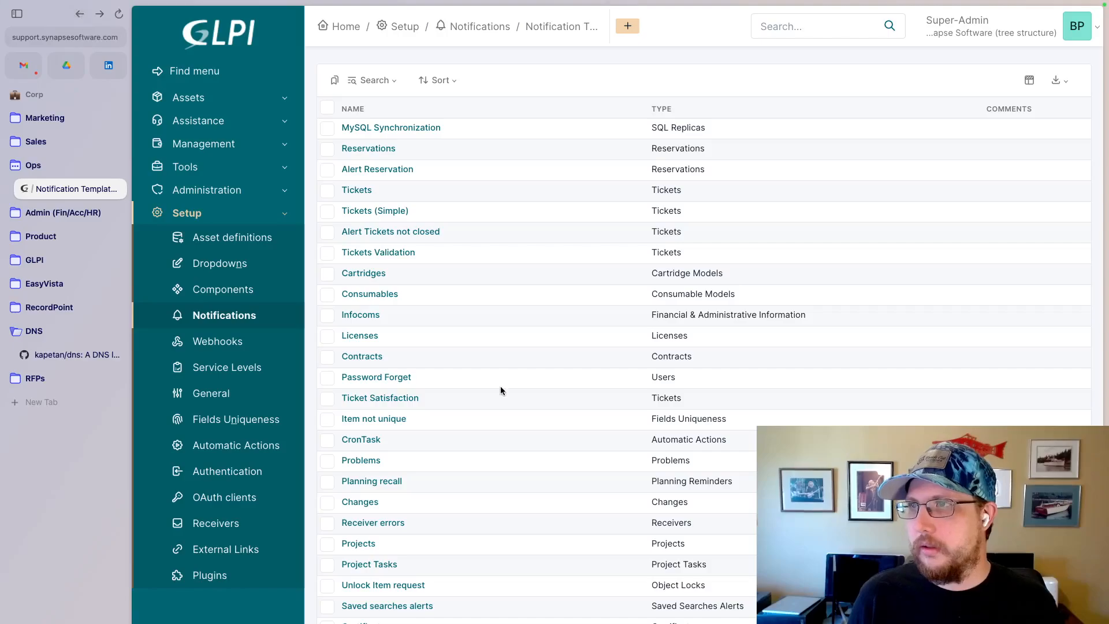
- Create a Ticket notification template named "SS New Ticket - Admins", leaving its comments and CSS empty
scroll(501, 386, down, 4)
scroll(501, 387, up, 4)
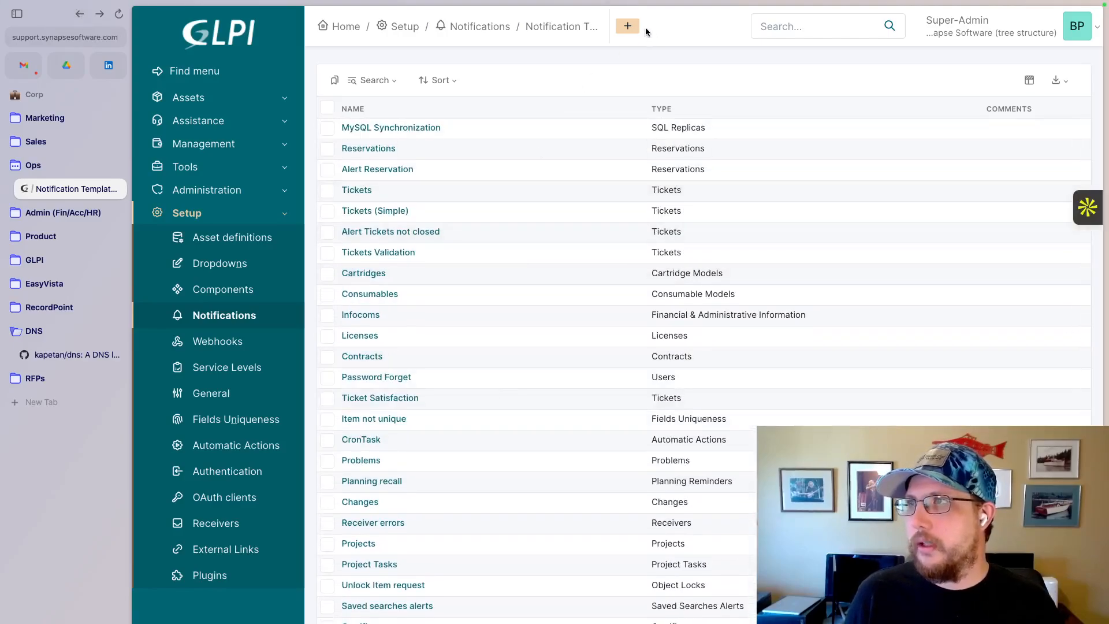
click(631, 26)
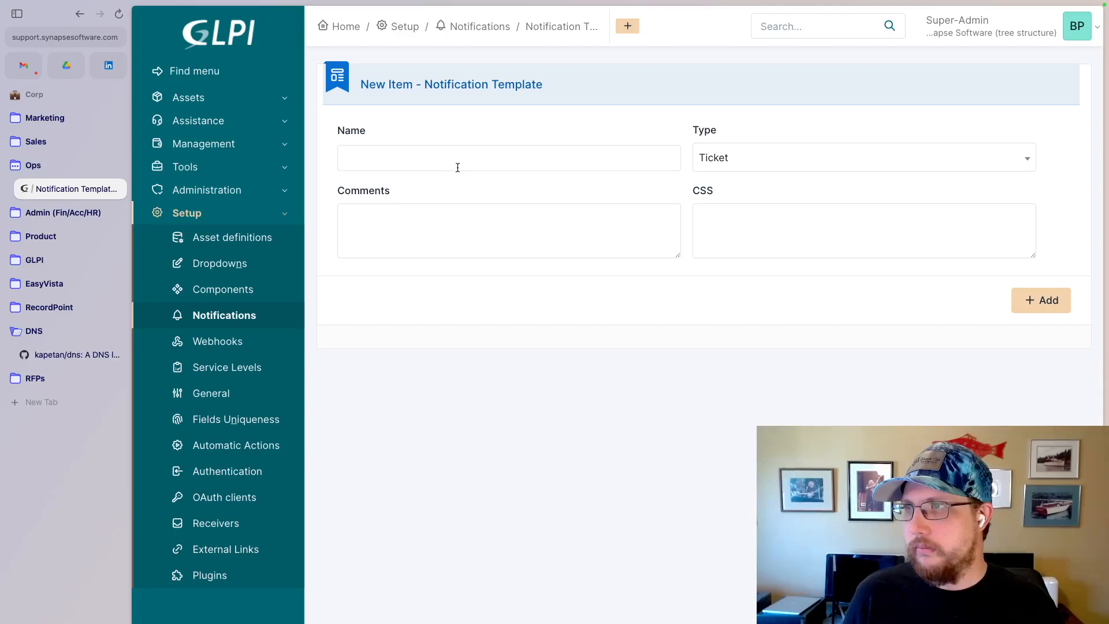
click(456, 165)
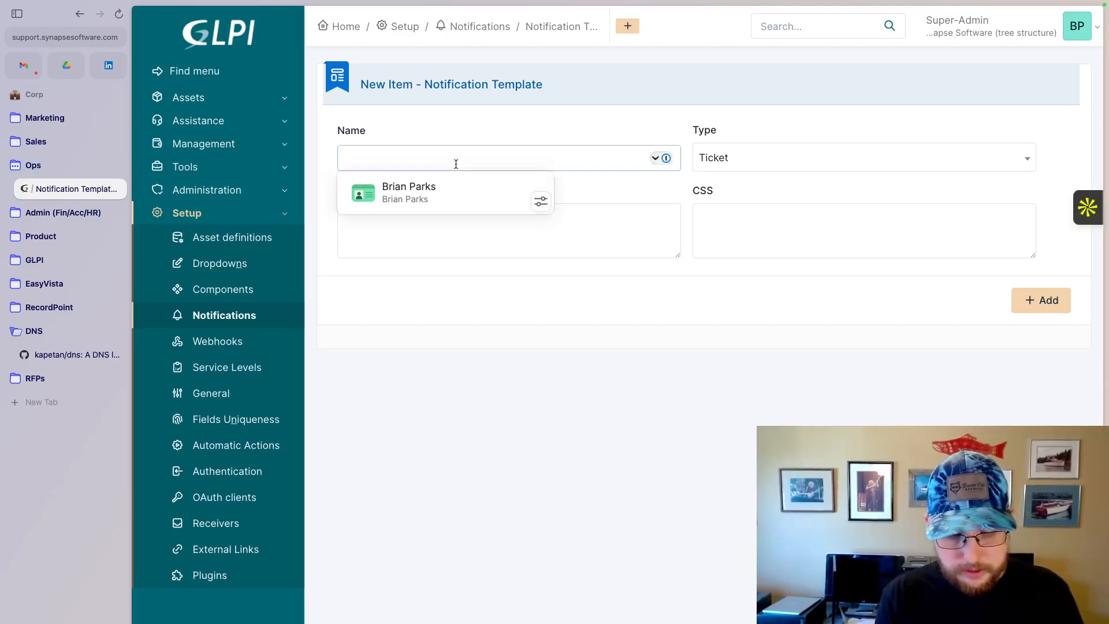
text(SS)
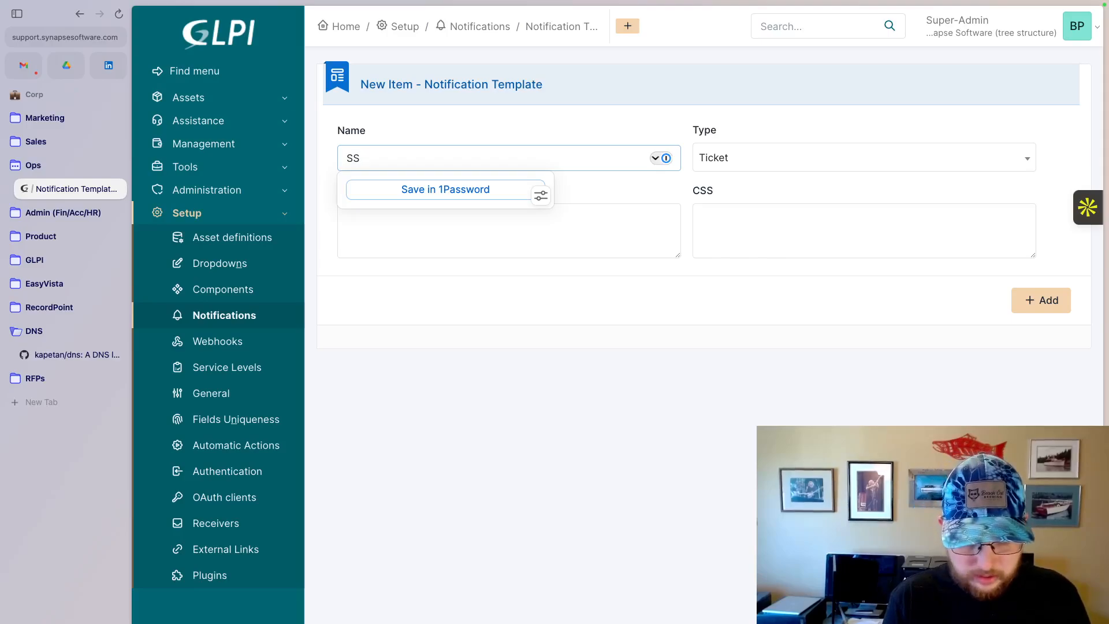
text( New T)
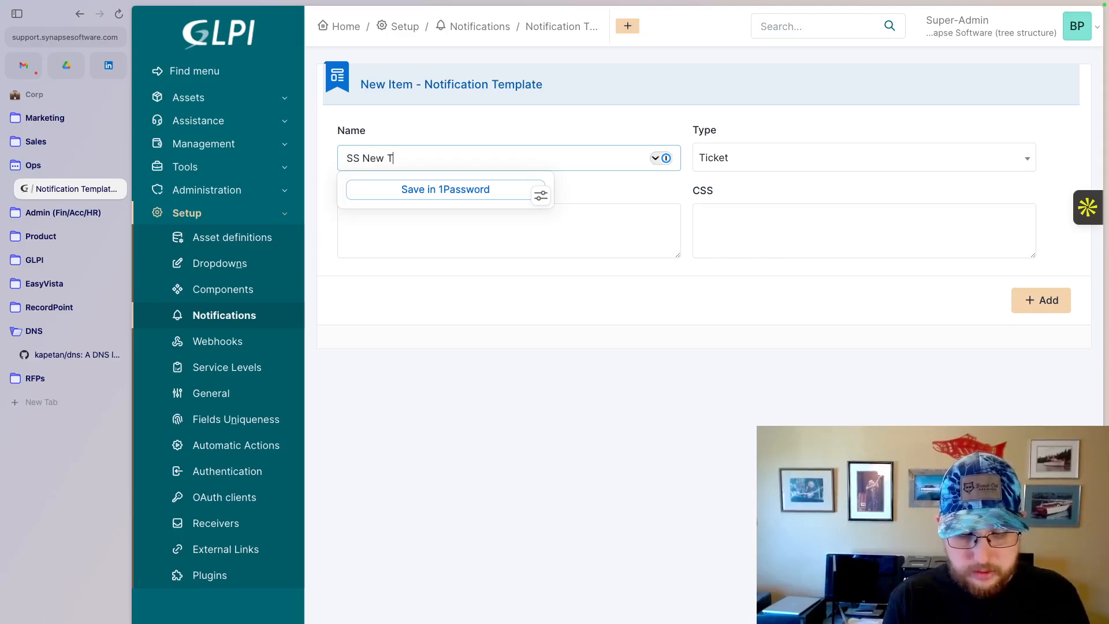
text(icket 0)
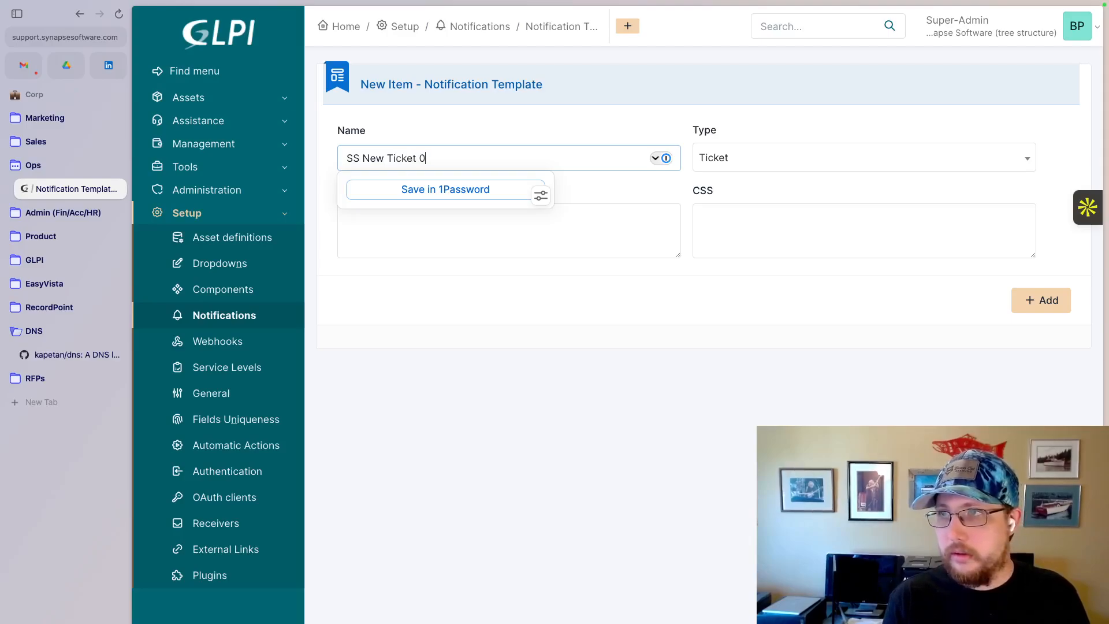
key(BackSpace)
text(- Admins)
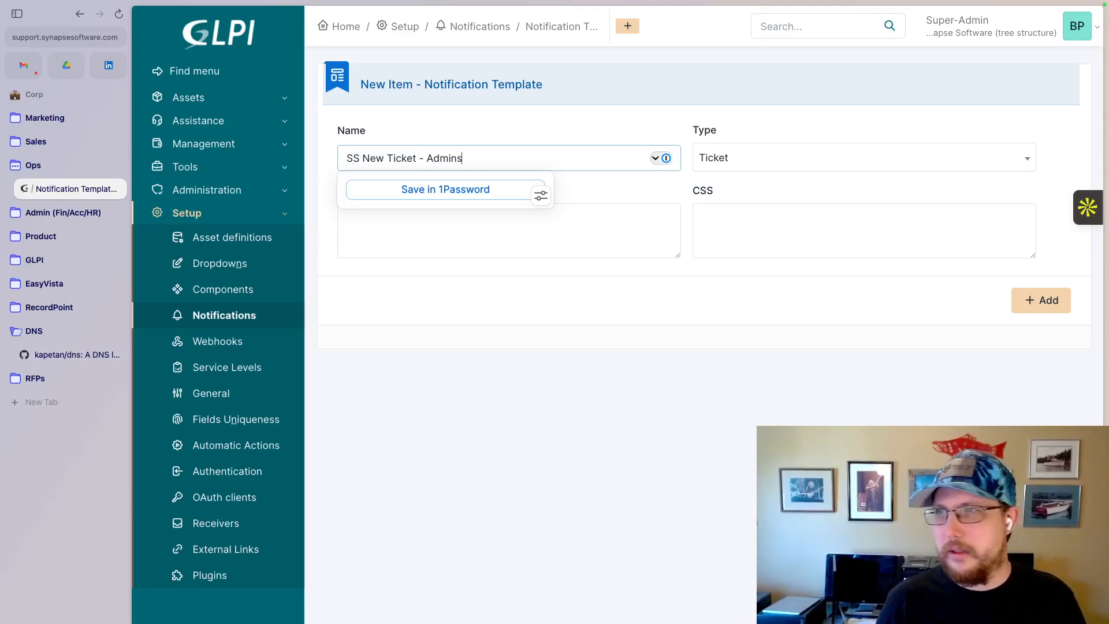
click(630, 227)
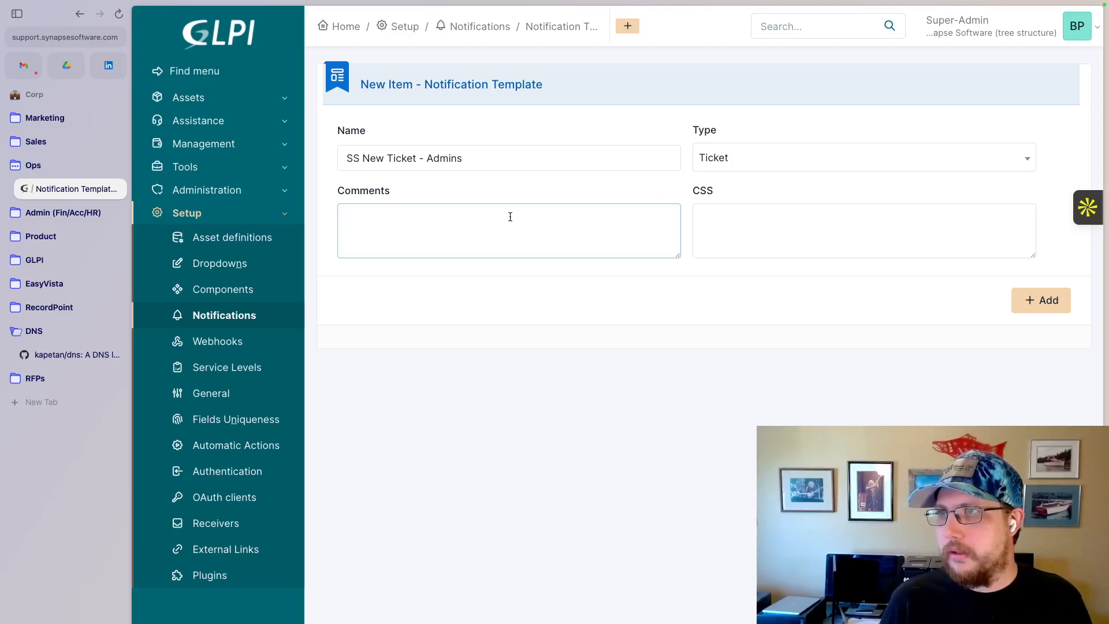
click(1043, 300)
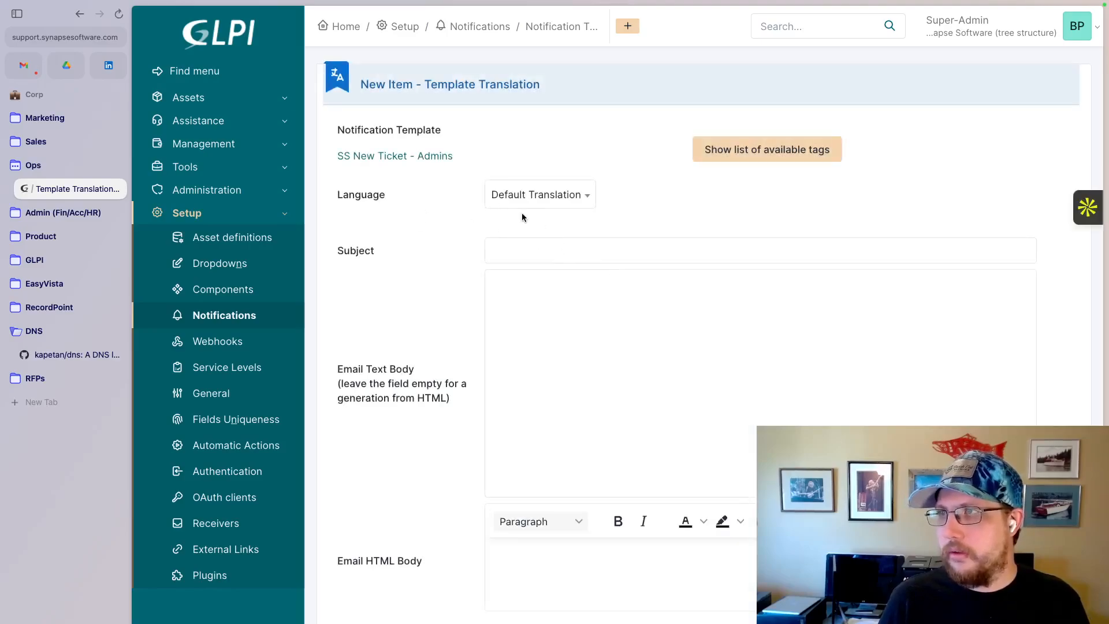
- Set the subject of the new template's Default Translation to "New Ticket from ##ticket.requester##: ##ticket.title##"
click(527, 255)
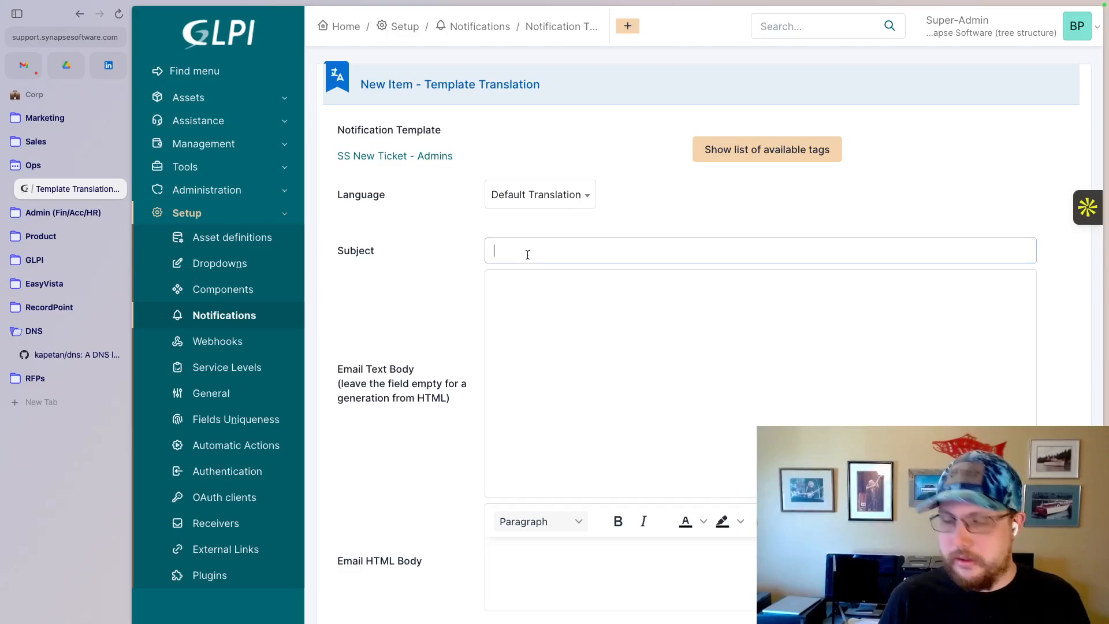
text(New Ticket)
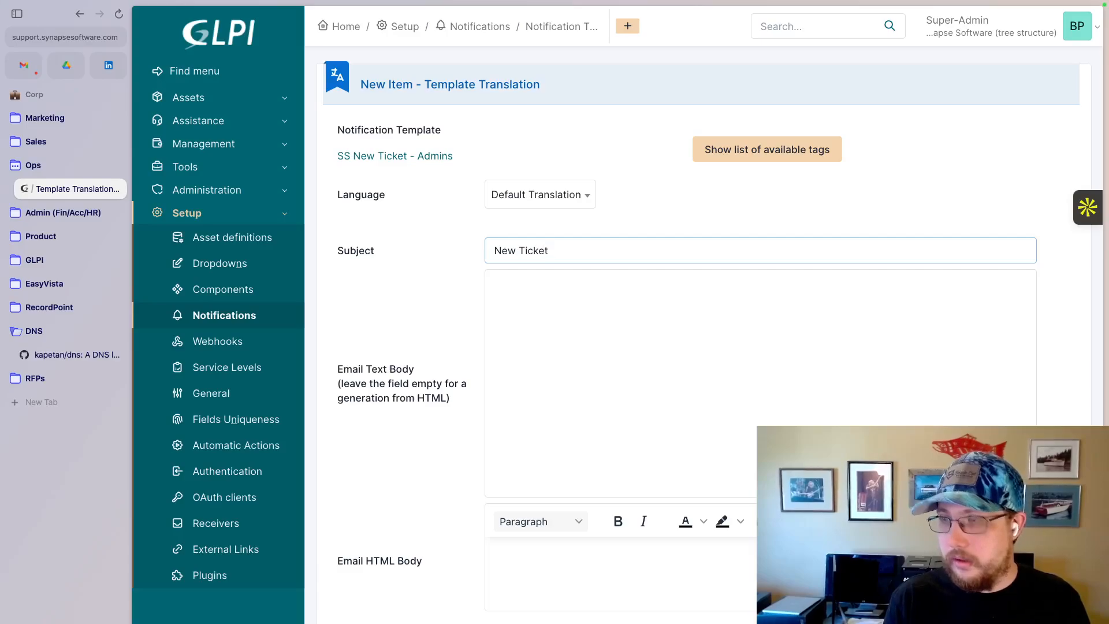
text( fr)
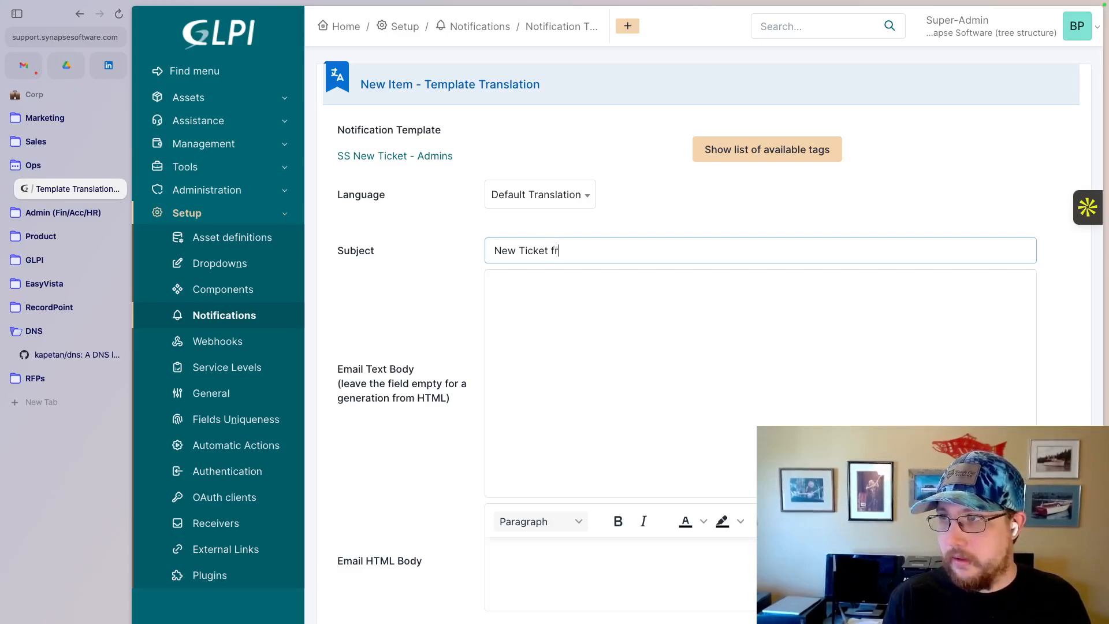
text(om)
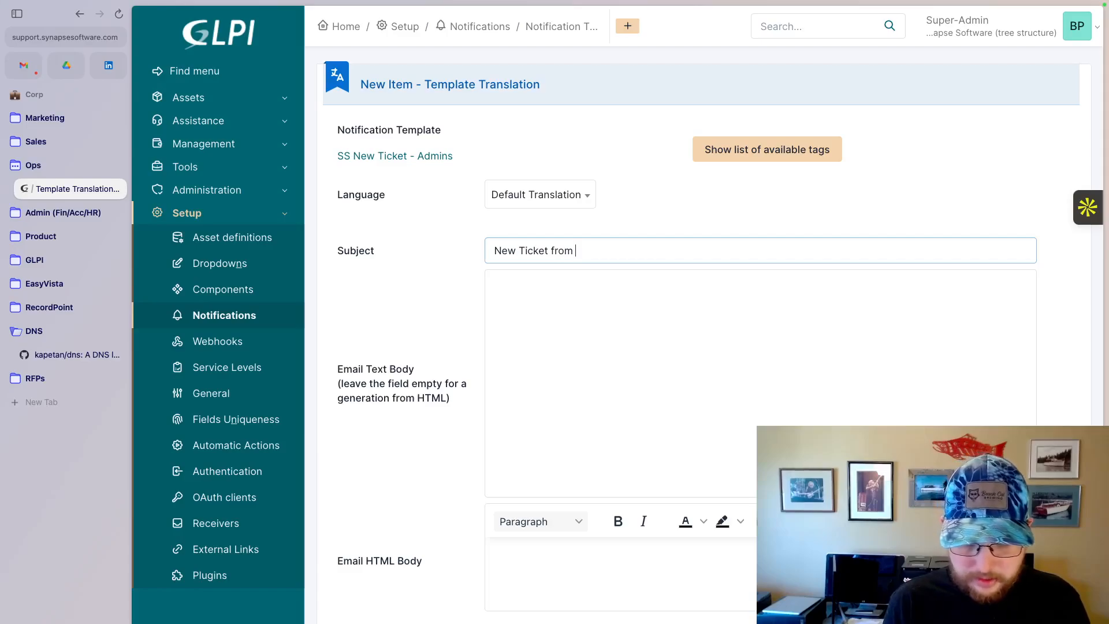
text( ##)
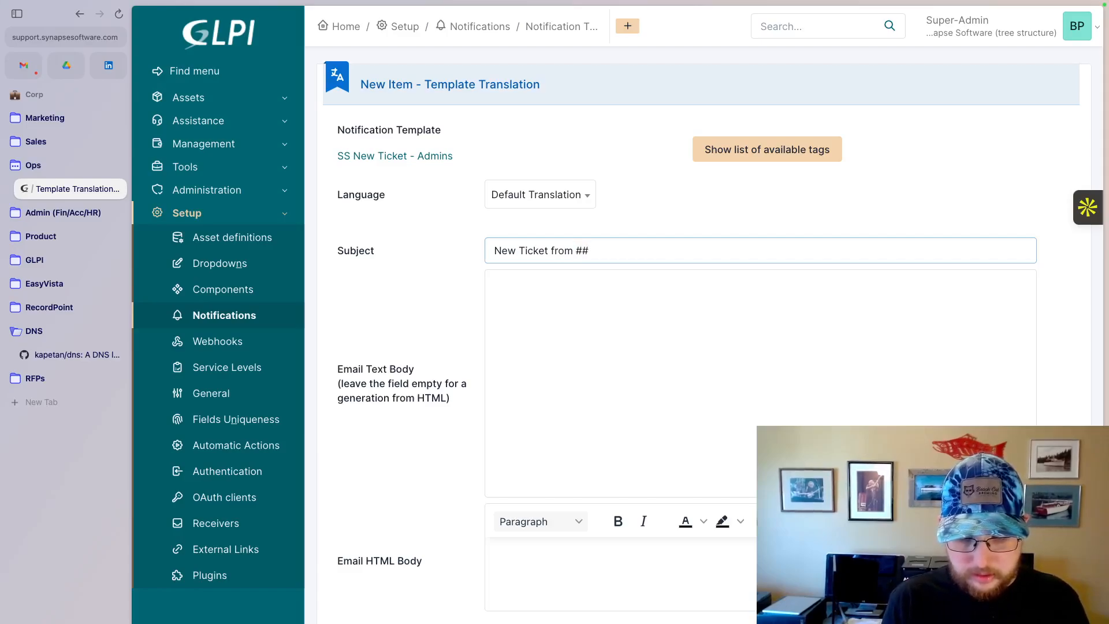
text(ticket.r)
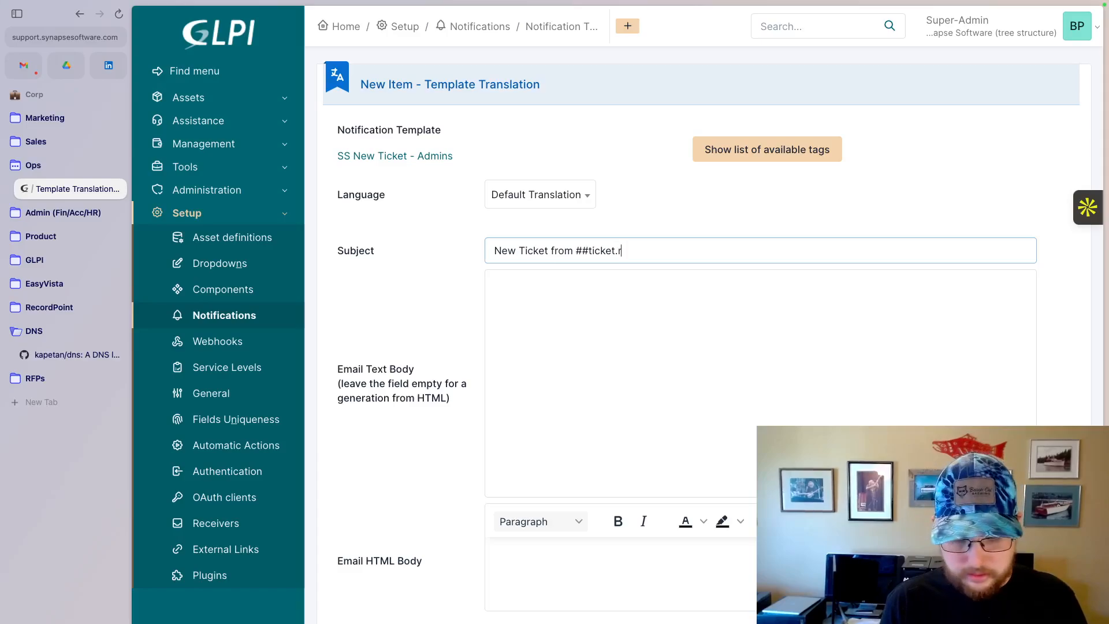
text(equester)
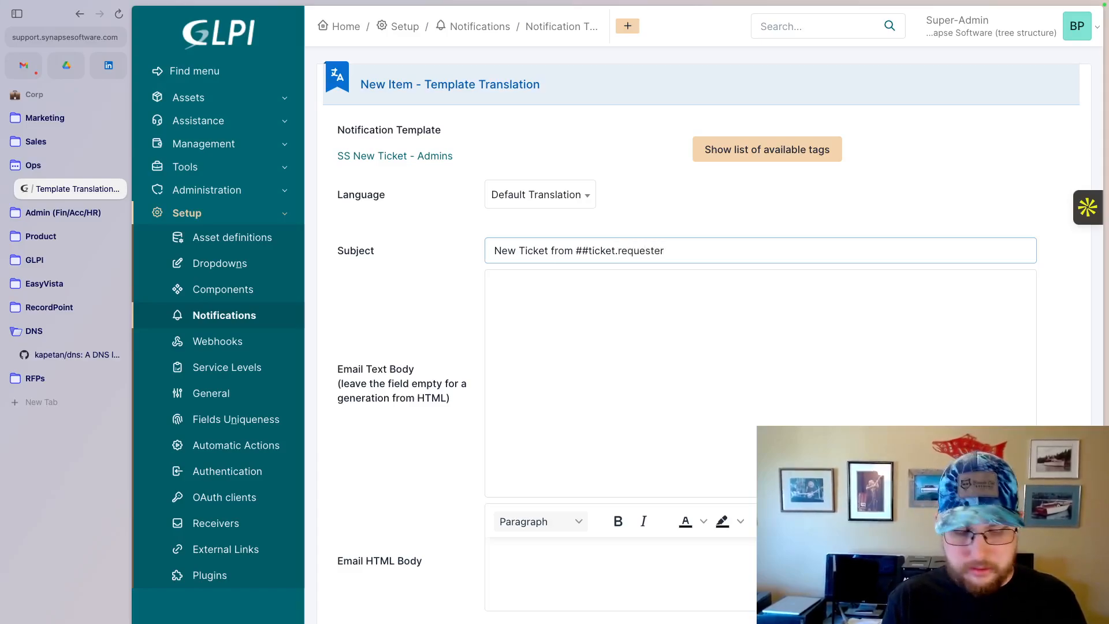
text(##)
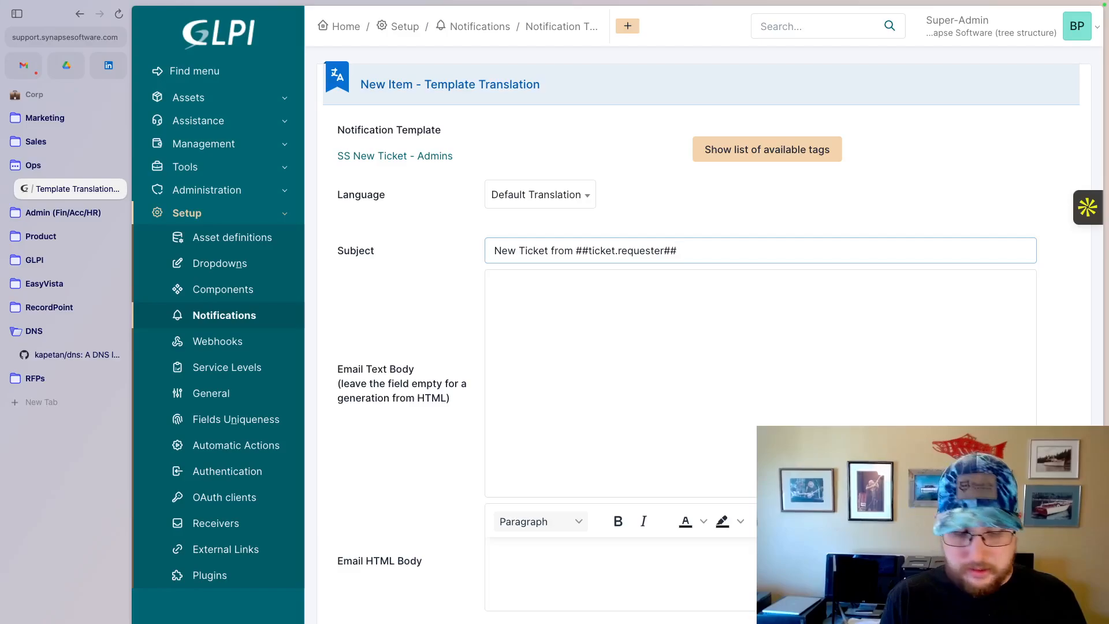
text( ##)
key(BackSpace)
key(BackSpace)
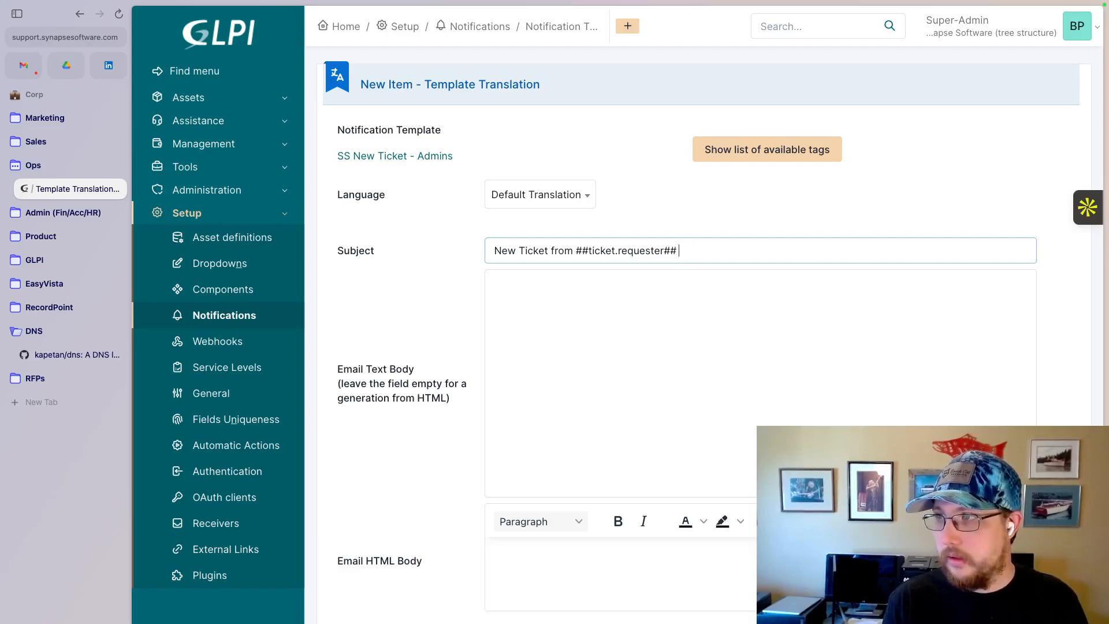
text(##ti)
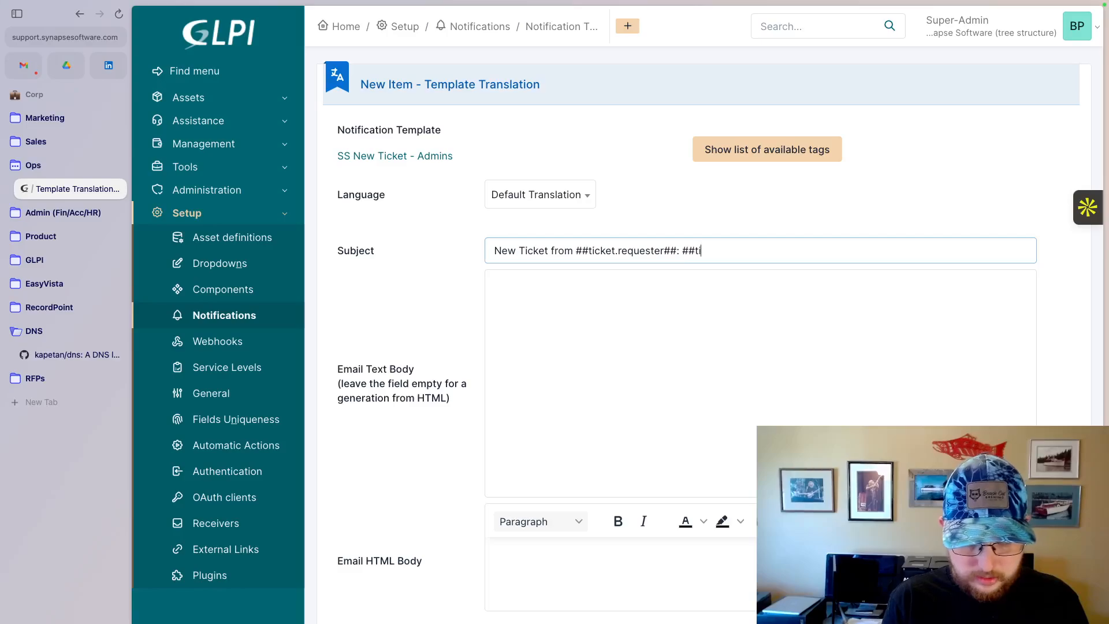
text(cket.title)
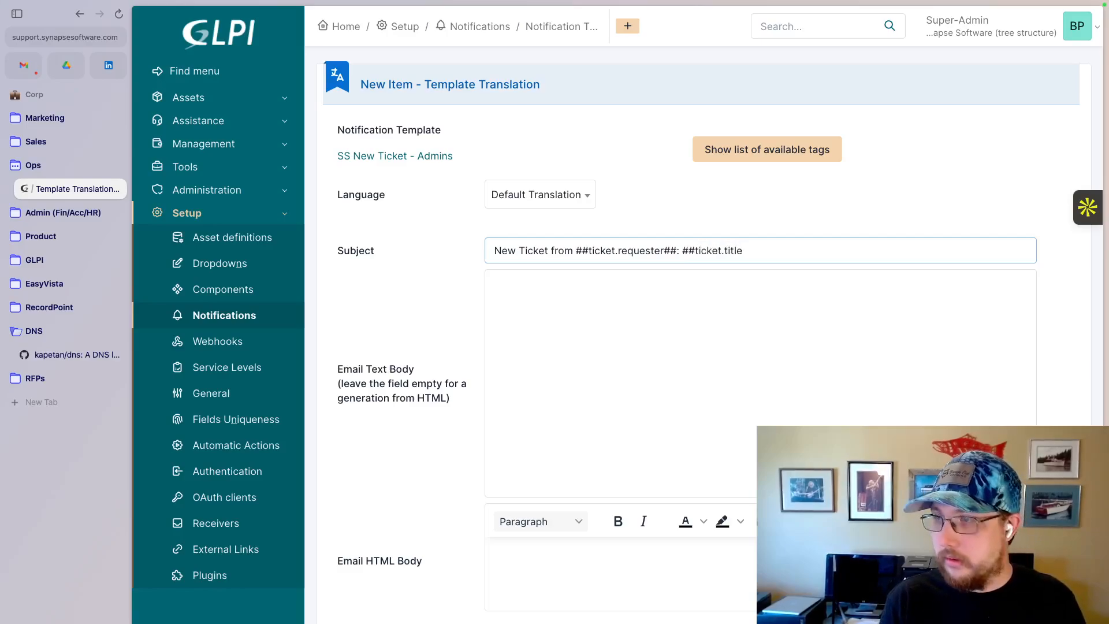
text(##)
click(504, 295)
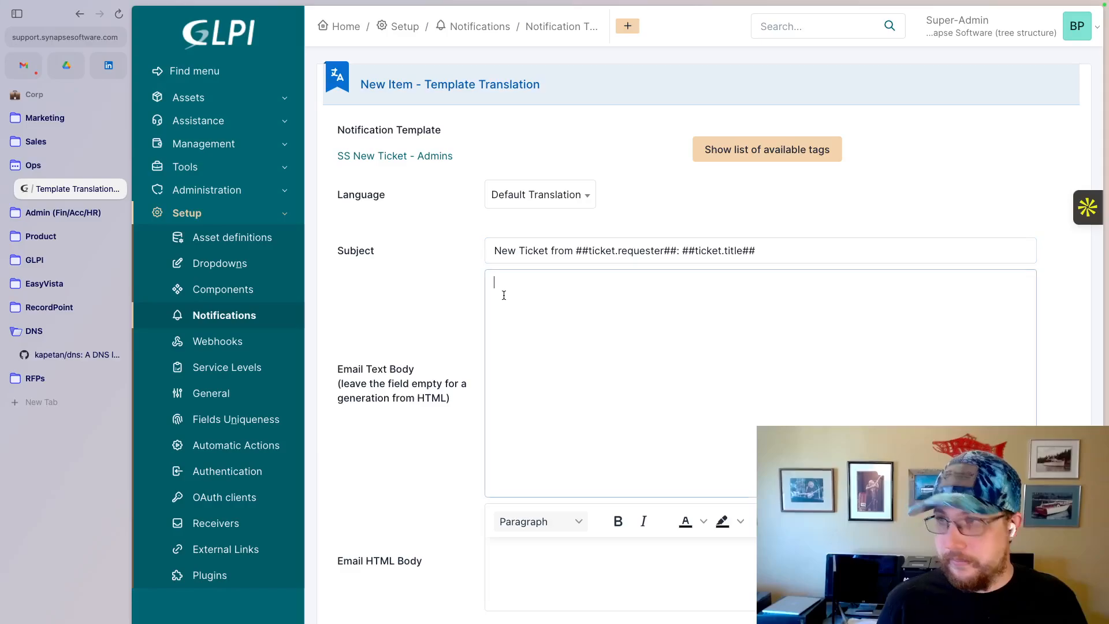
- Fill the email text body with the copied observer text, drop its greeting, and reword the opening to "Ticket ###ticket.id## has been created: ##ticket.title##."
text(Hello!  You're now an observer on Ticket ###ticket.id##: ##ticket.title##.  ##ticket.description##  --- To provide more details for this ticket, please reply to this email. To view the full ticket and its history, visit ##ticket.url##)
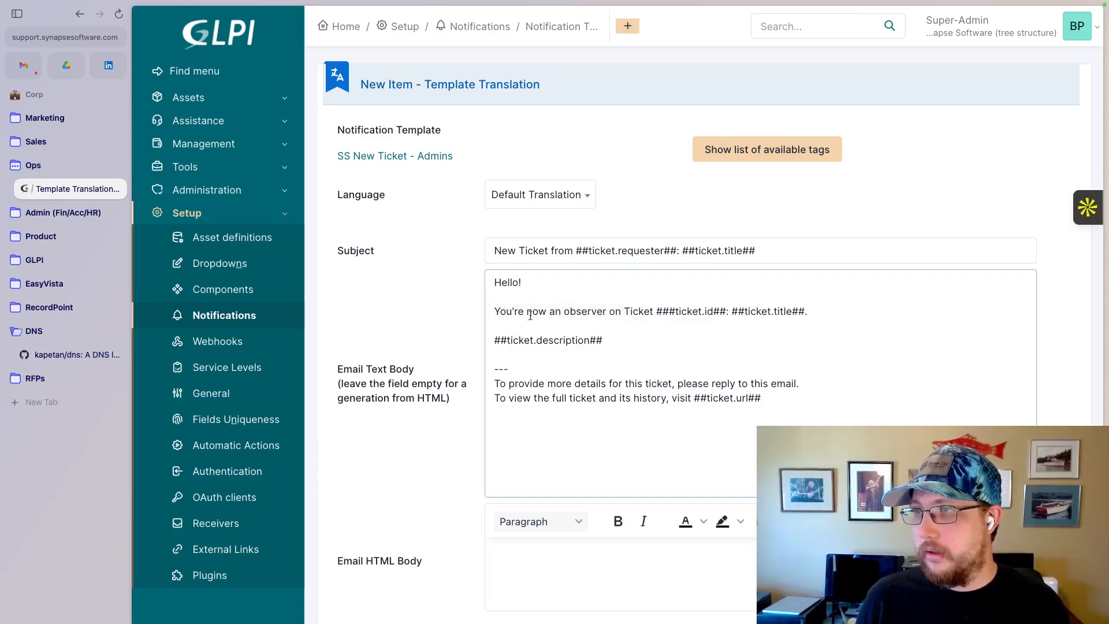
click(624, 312)
key(super+BackSpace)
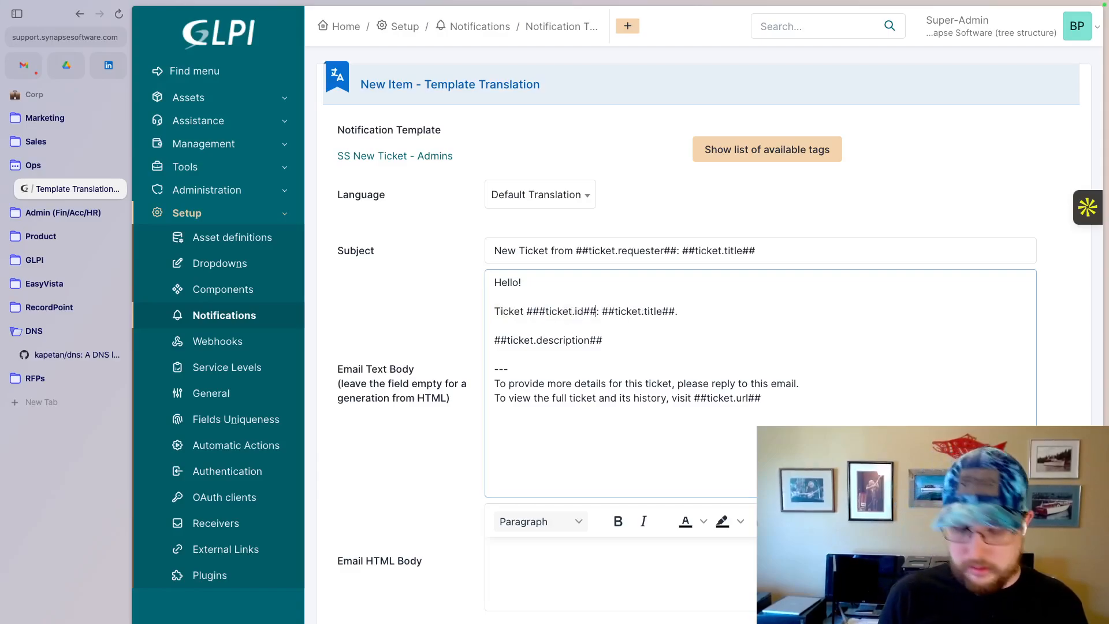
text(has been cr)
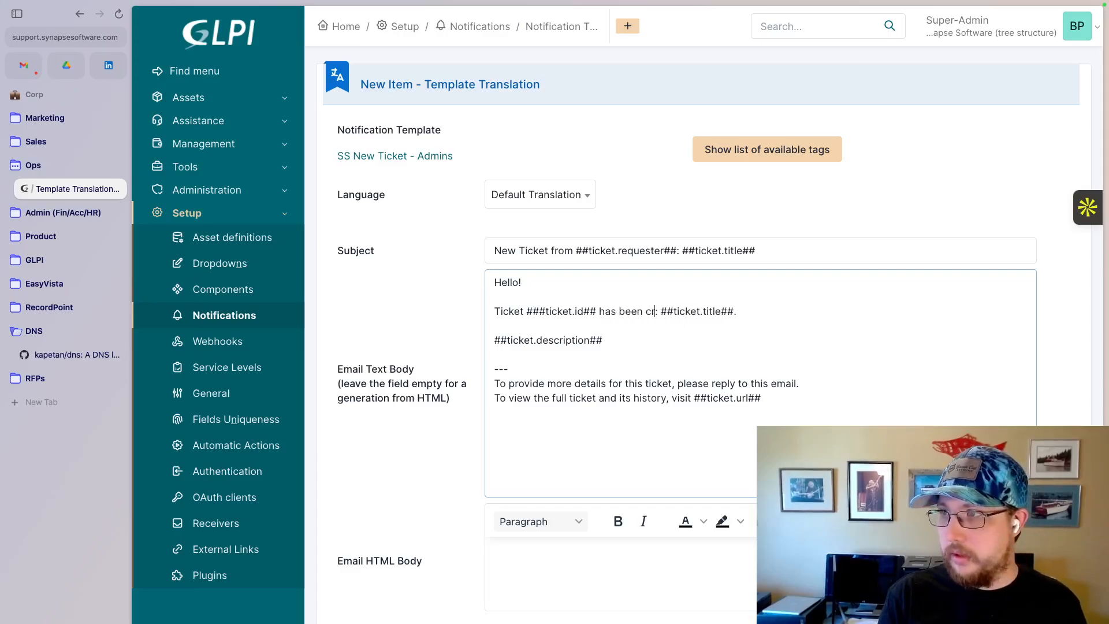
text(eated)
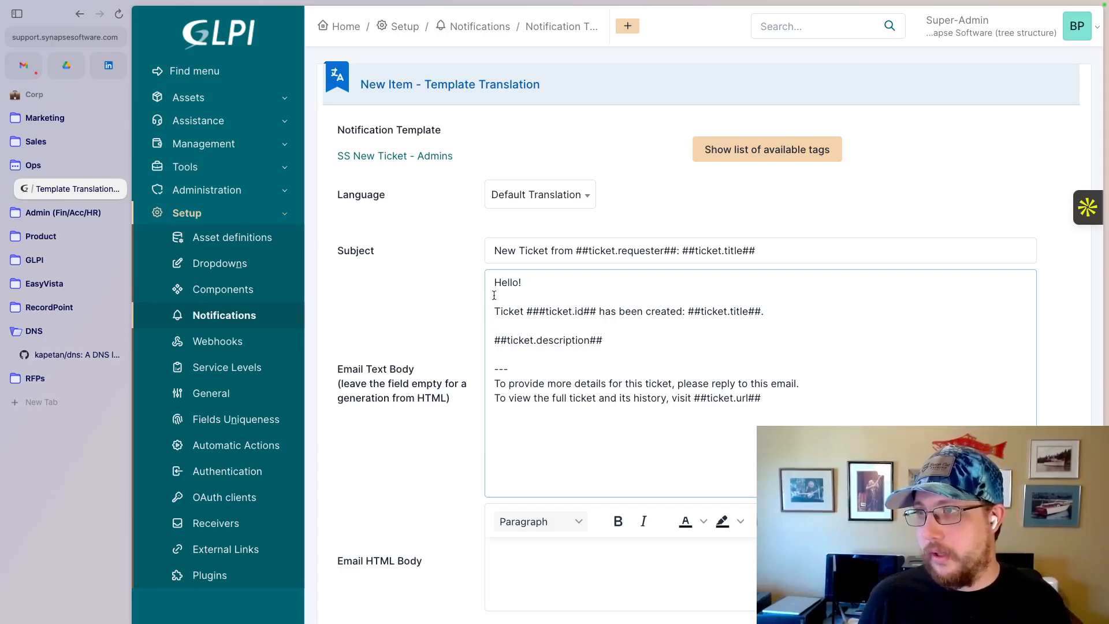
key(Delete)
key(Delete)
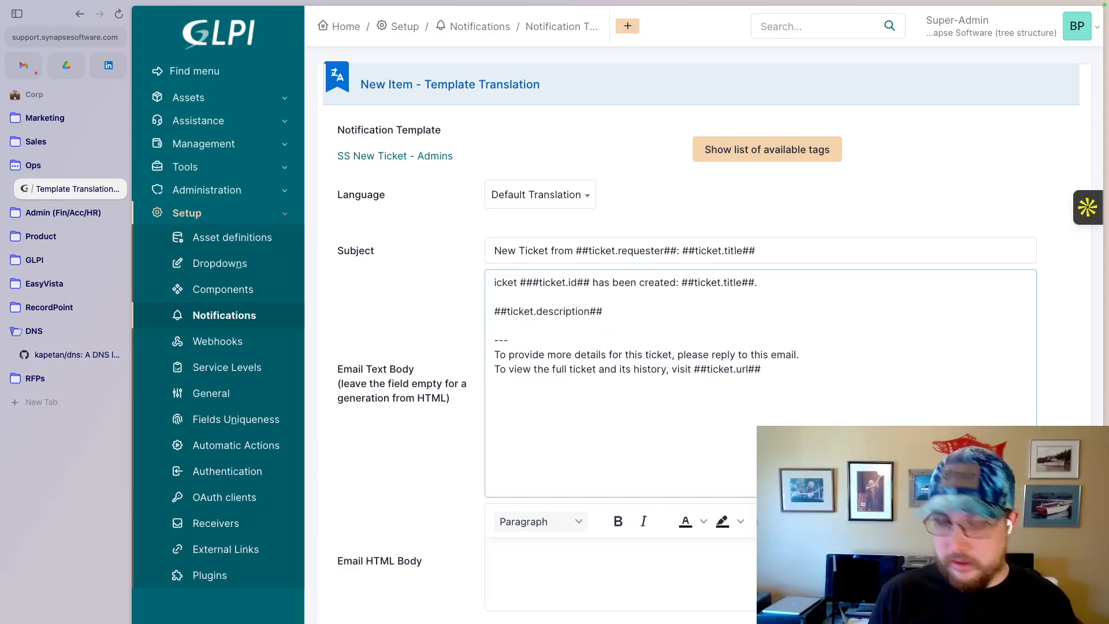
text(T)
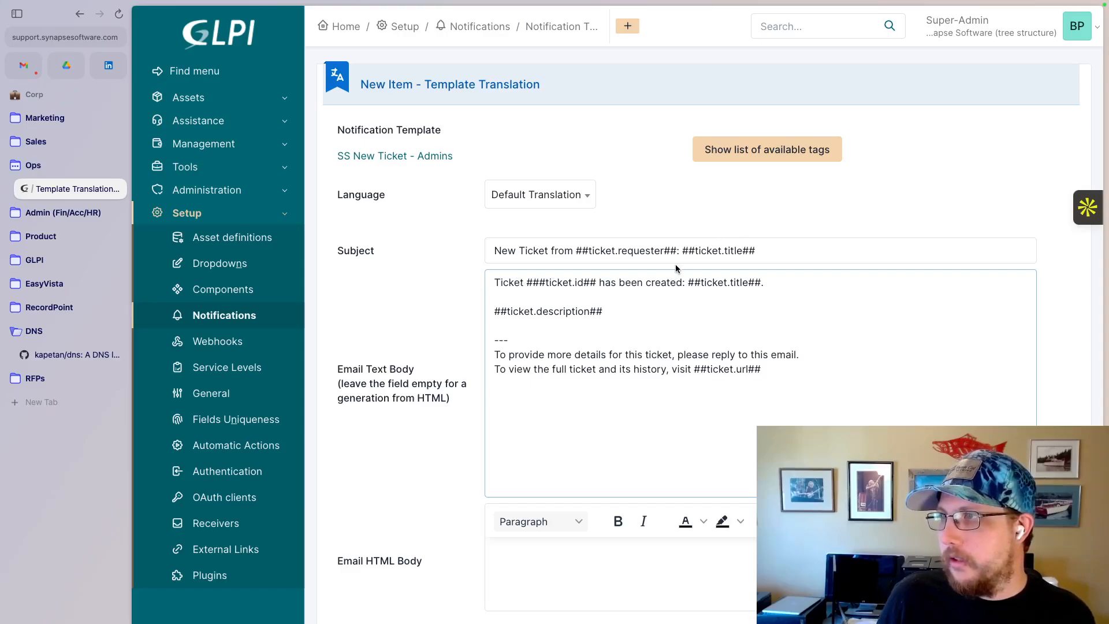
- Search the list of available tags for "requester" and look through the matches for the ticket-level requester tag
click(795, 150)
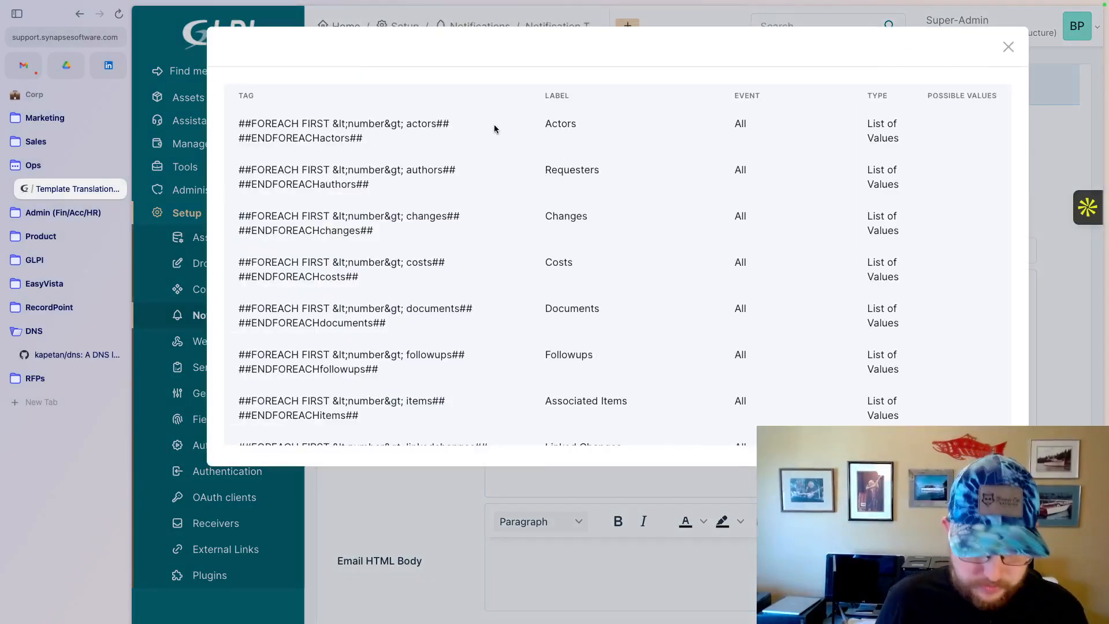
key(super+f)
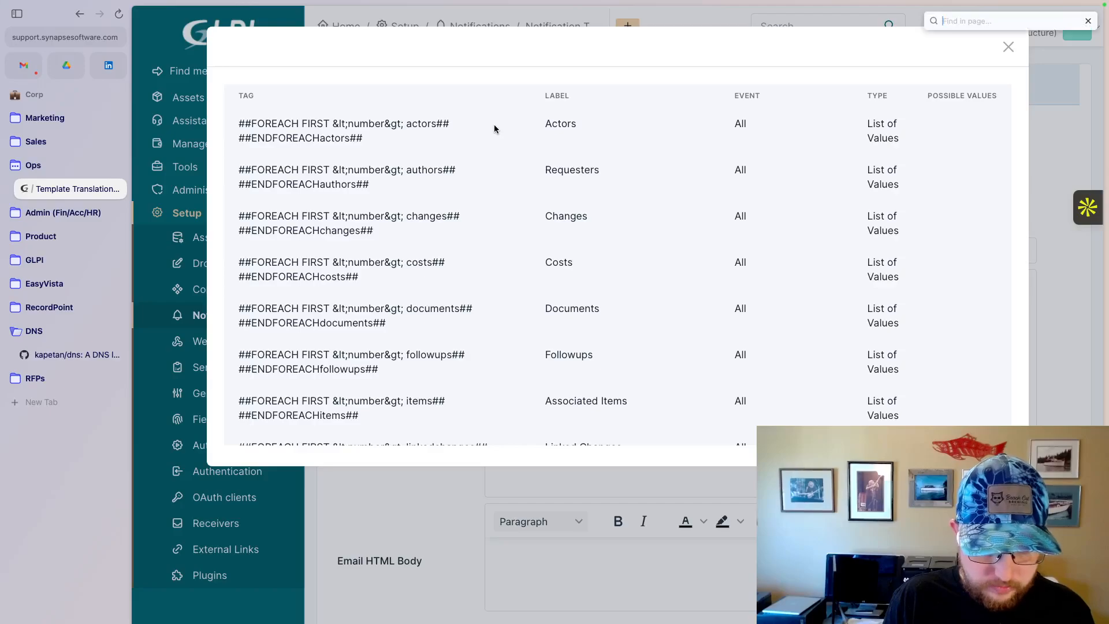
text(requester)
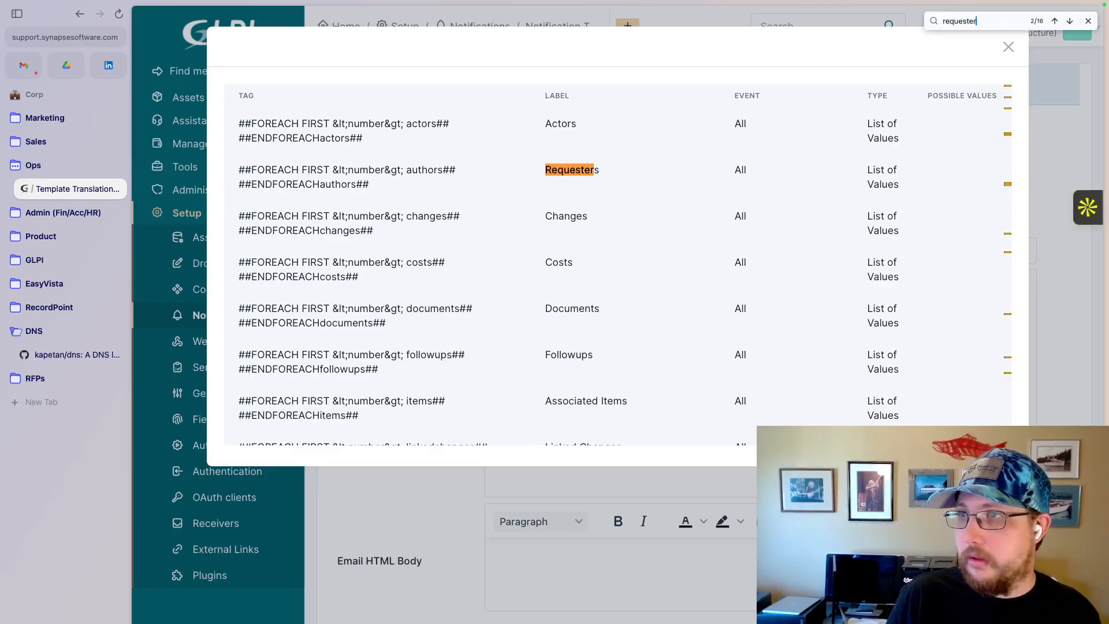
key(Return)
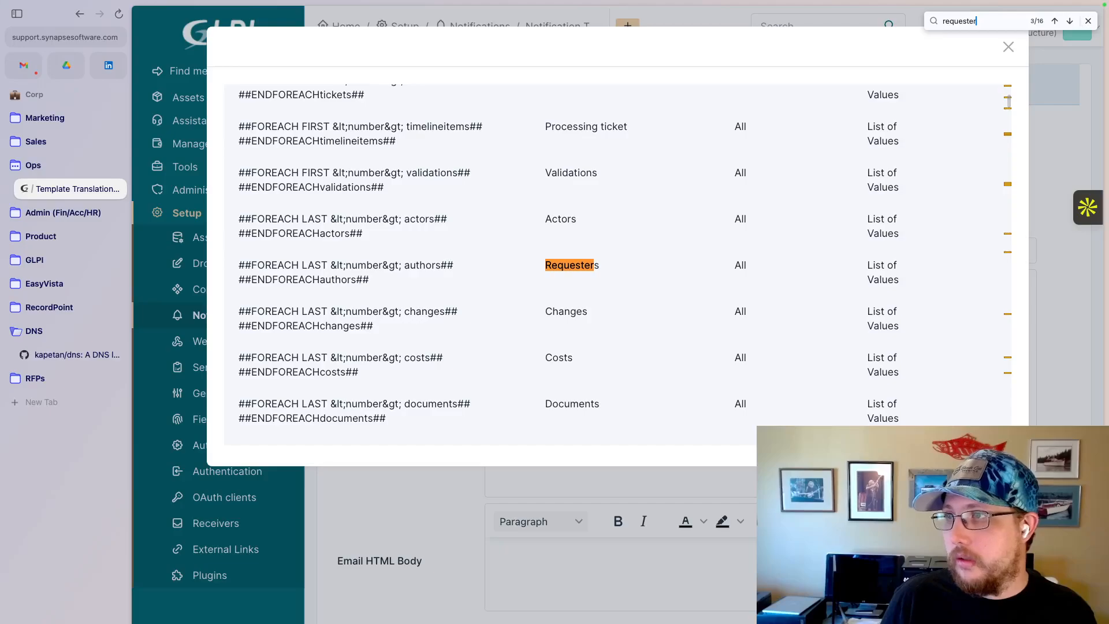
key(Return)
key(Return)
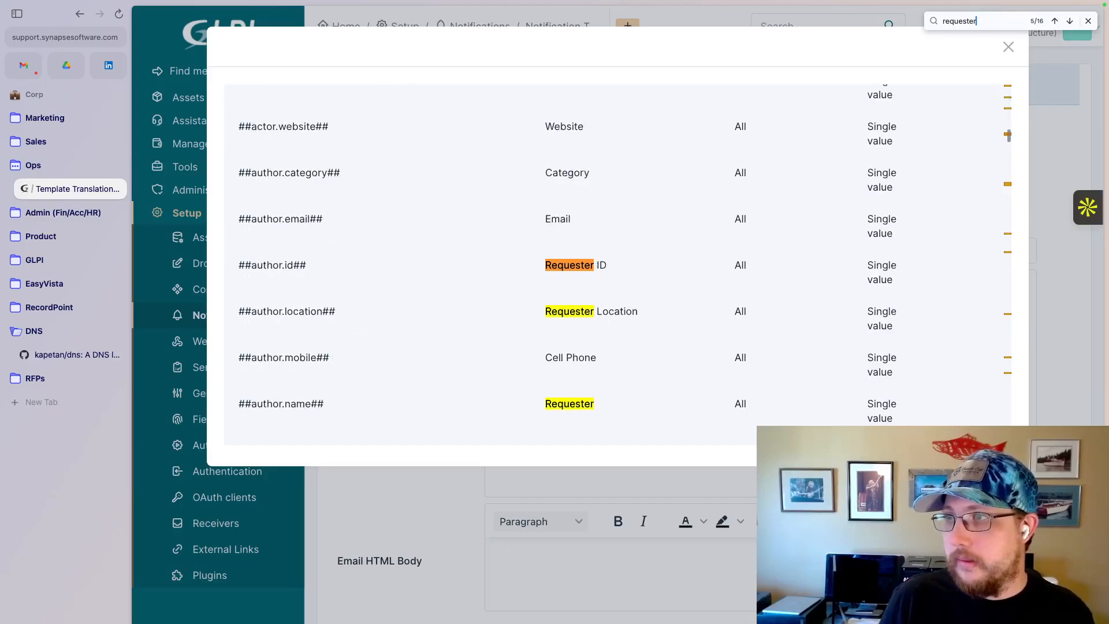
key(Return)
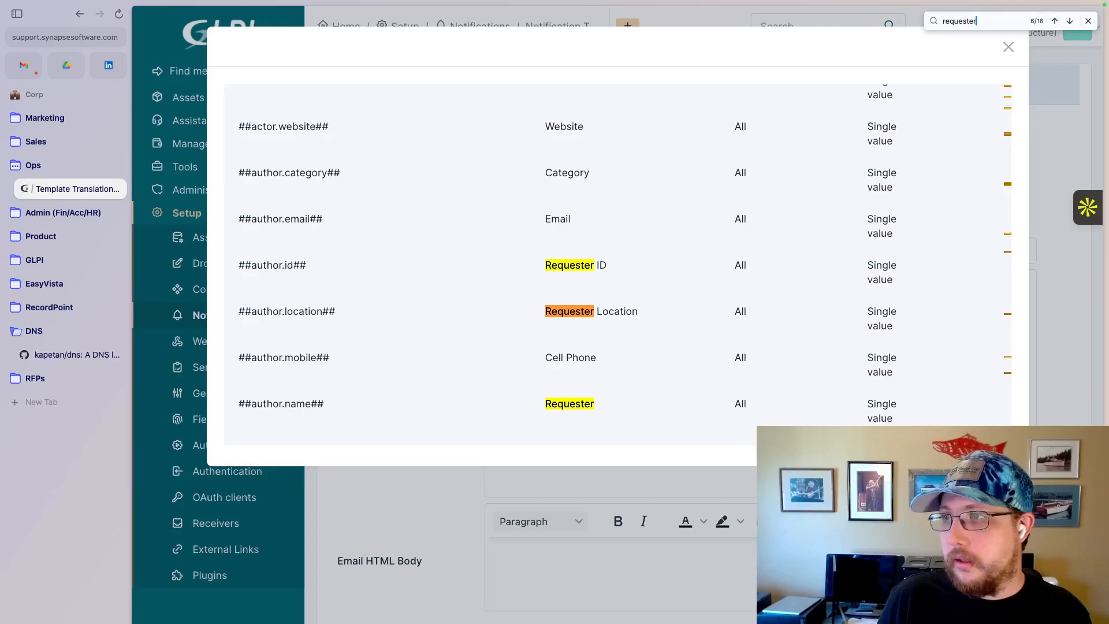
key(Return)
key(Return)
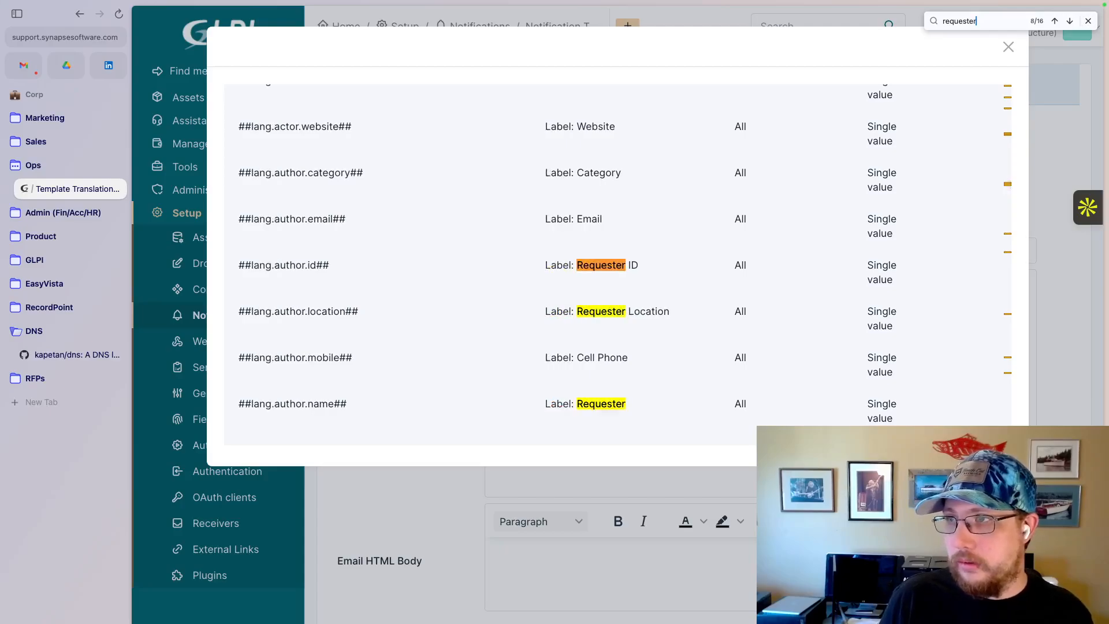
key(Return)
key(Return)
key(Return)
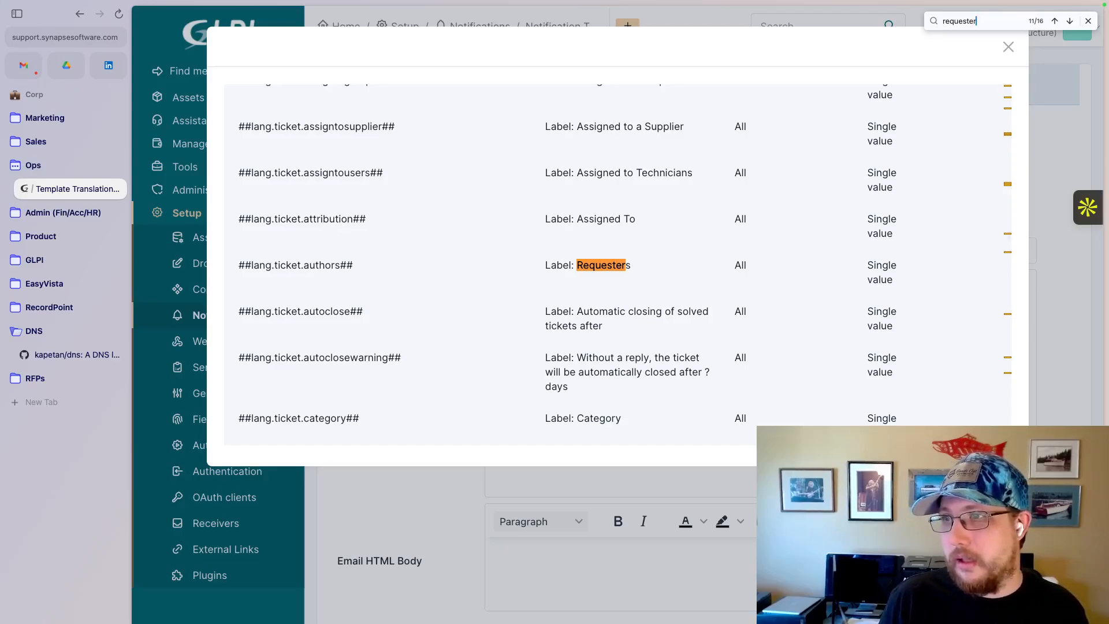
key(Return)
key(Return)
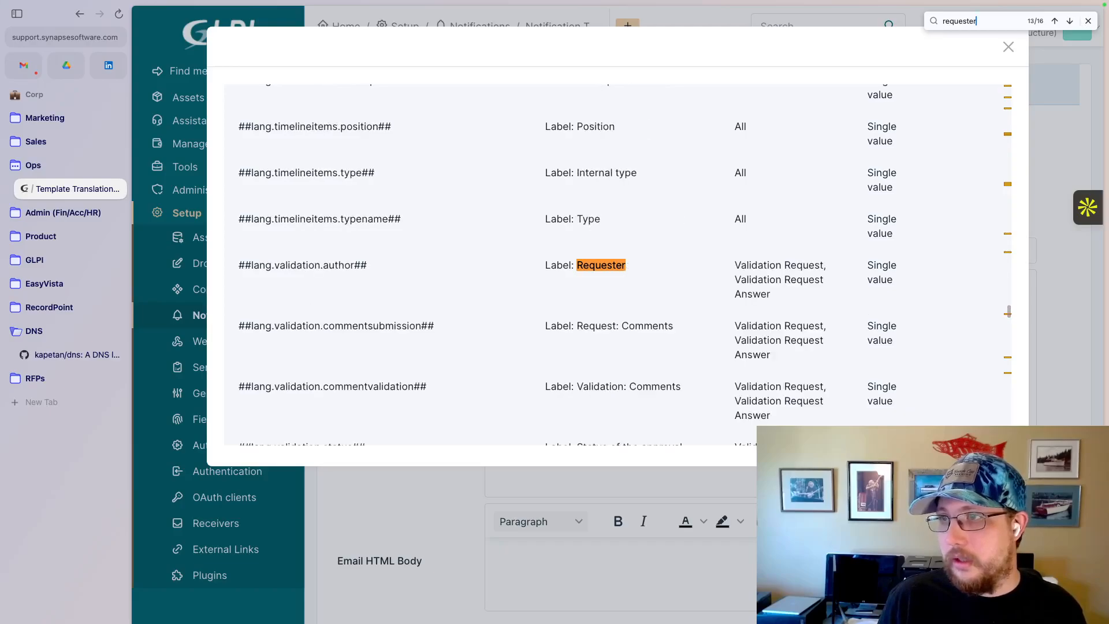
key(Return)
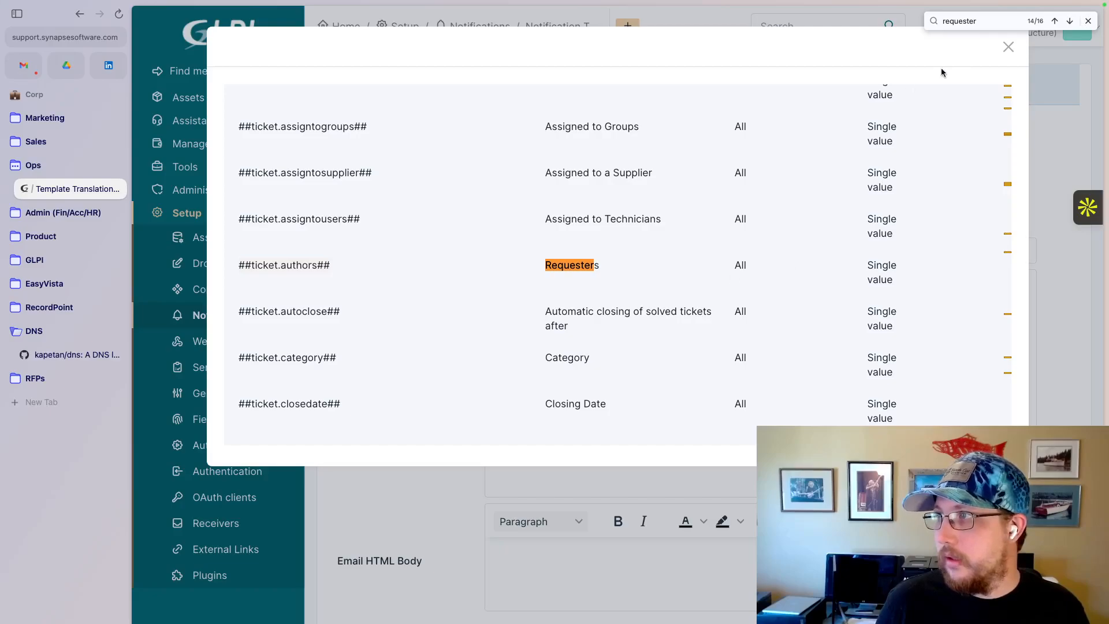
- Close the tag list and replace the requester tag in the subject with ##ticket.authors##
click(1009, 47)
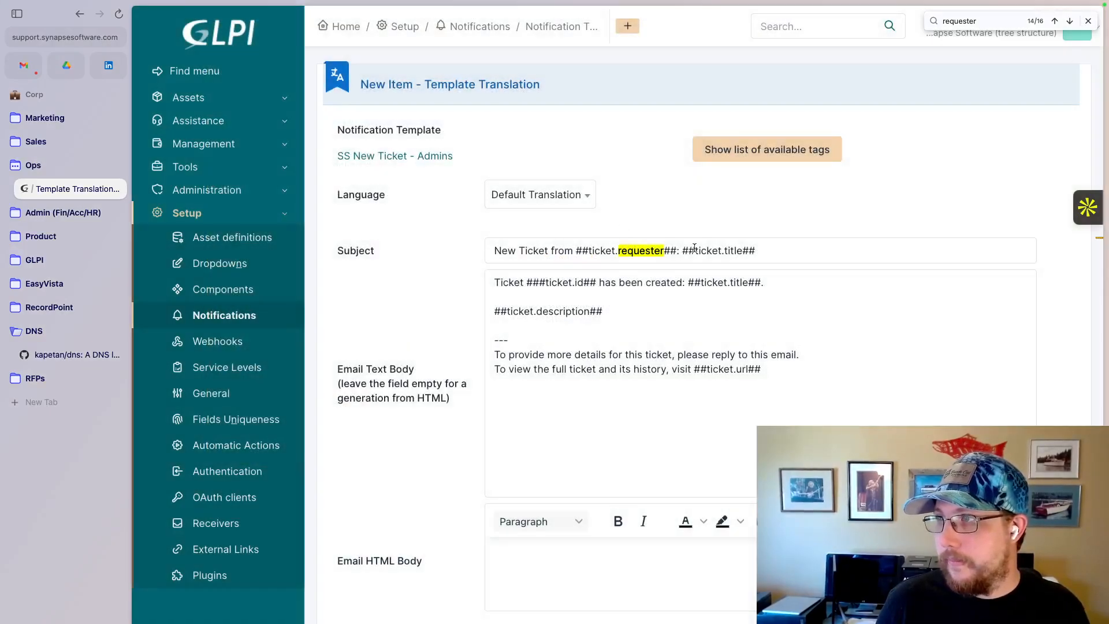
click(677, 251)
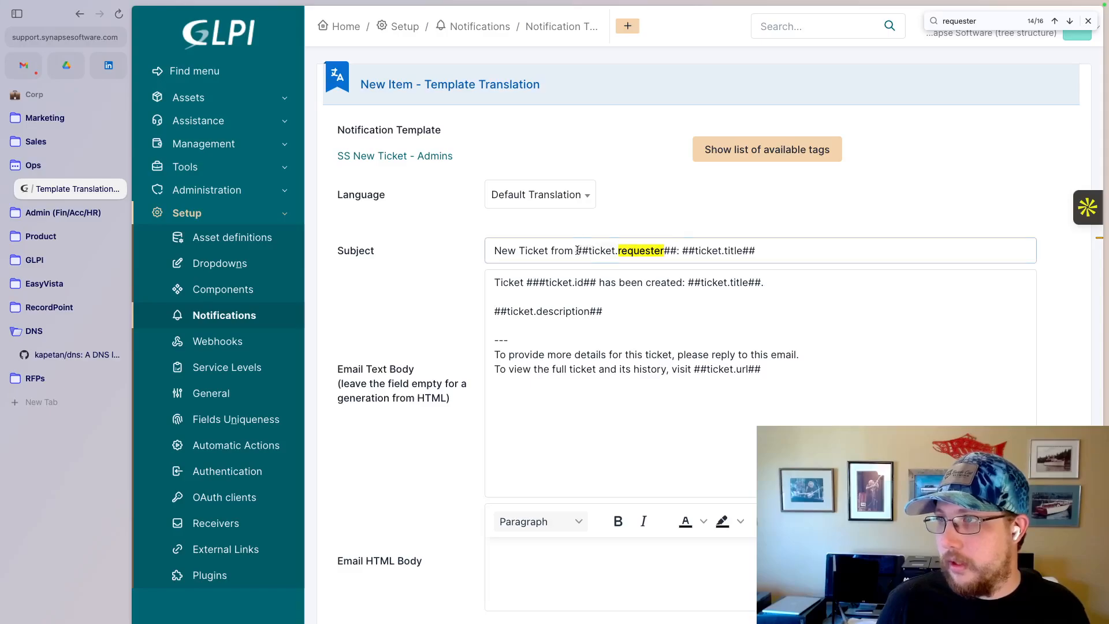
text(##ticket.authors##)
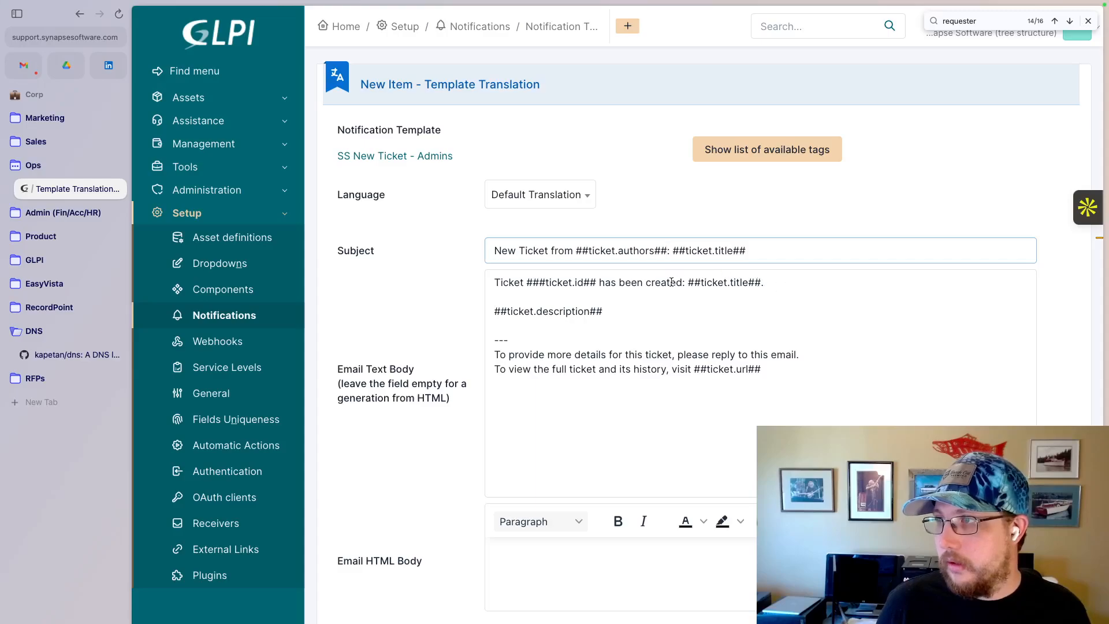
- Add the line "Authors: ##ticket.authors##" above the description tag in the email text body
click(776, 286)
key(Return)
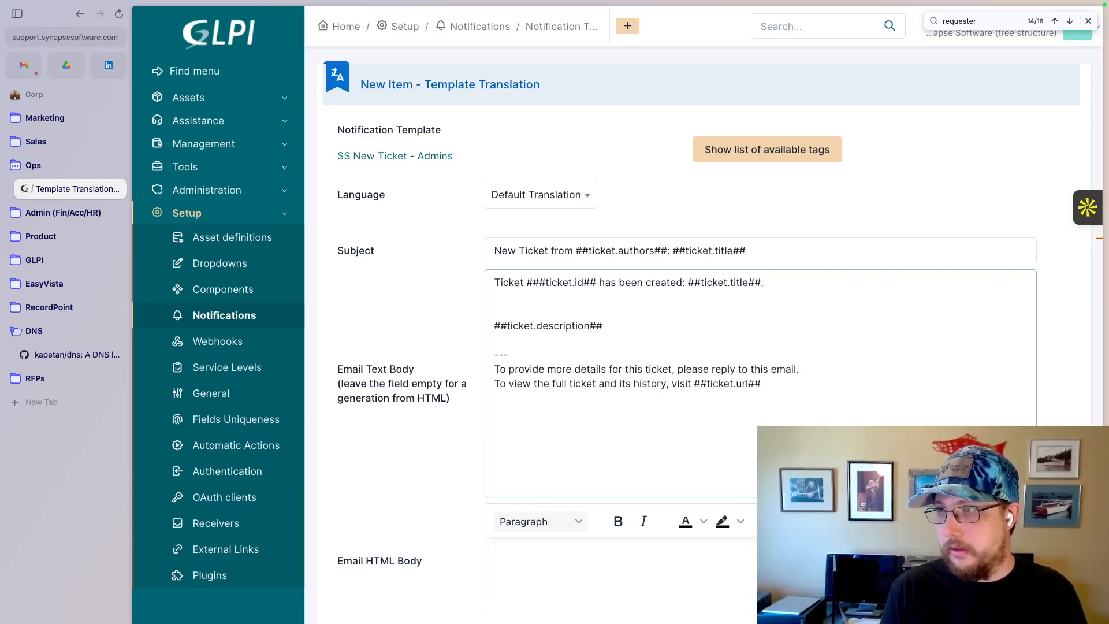
key(Return)
text(Authors)
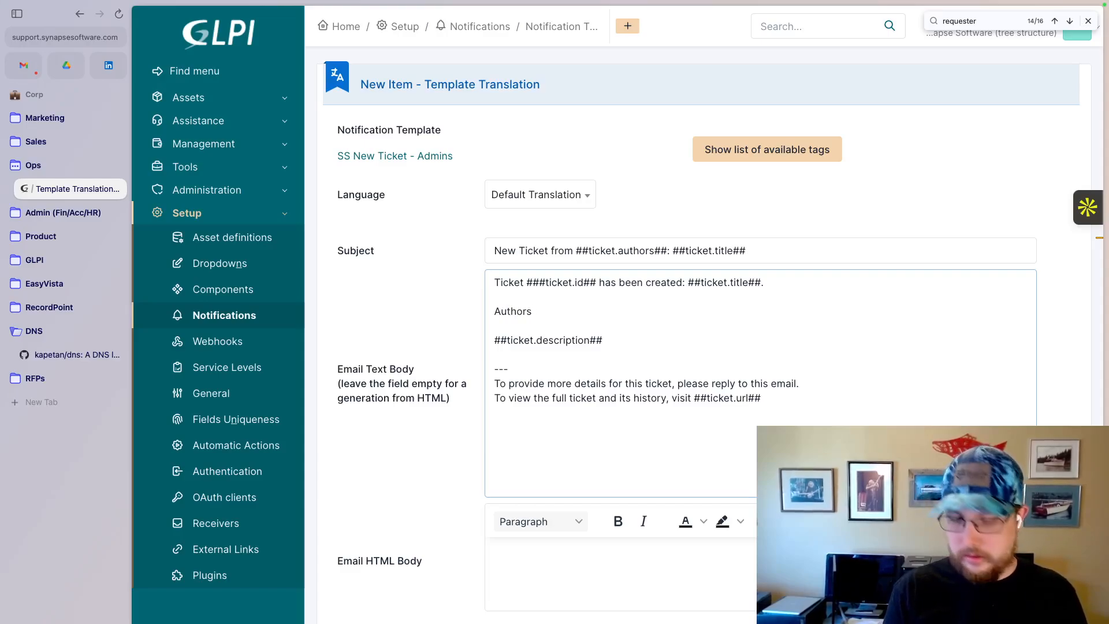
text(:)
text(##ticket.authors##)
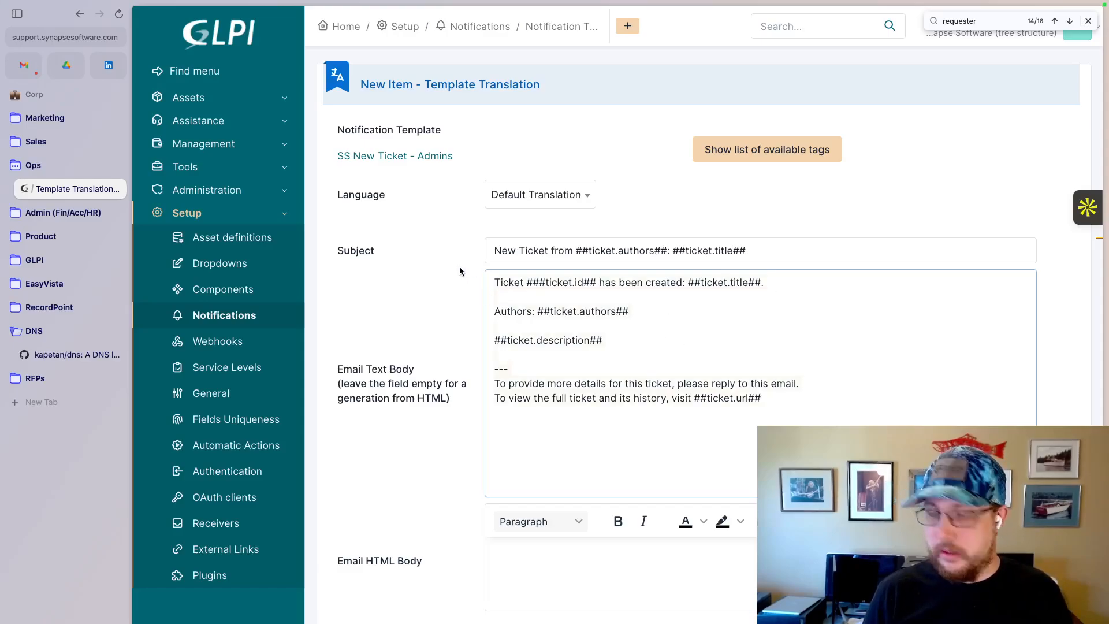
- Copy the complete email text body into the email HTML body and add the Default Translation to the template
click(566, 552)
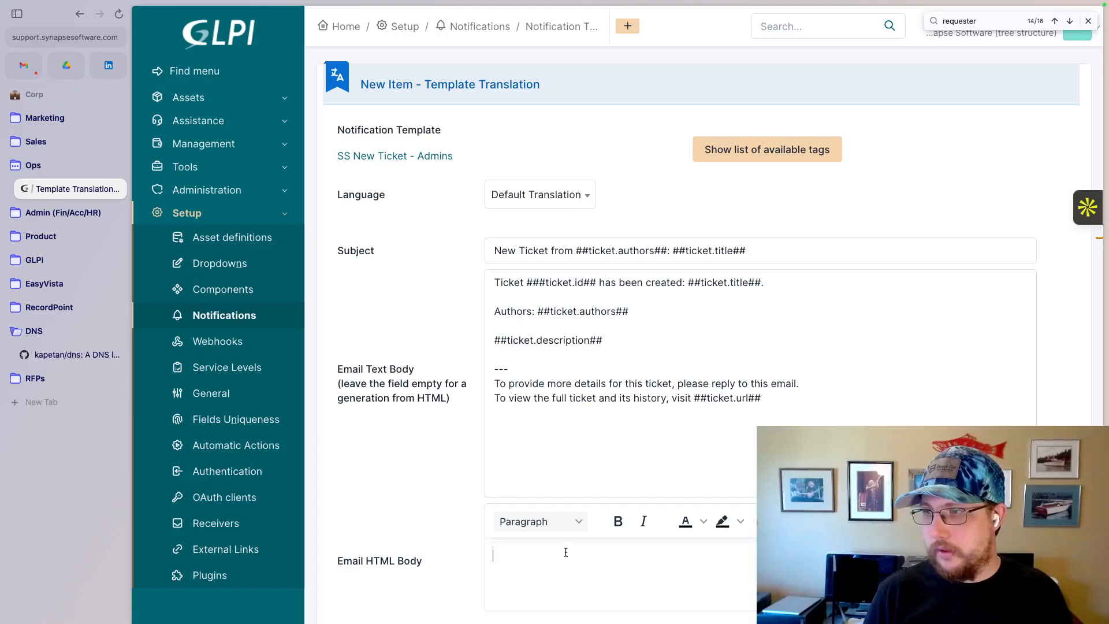
key(ctrl+v)
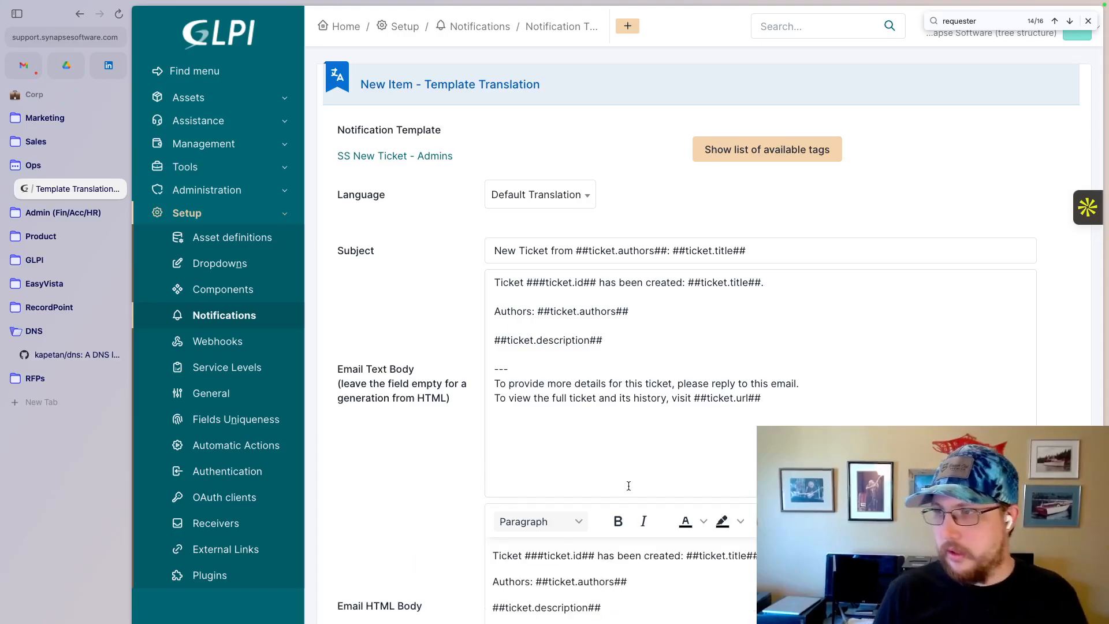
click(646, 382)
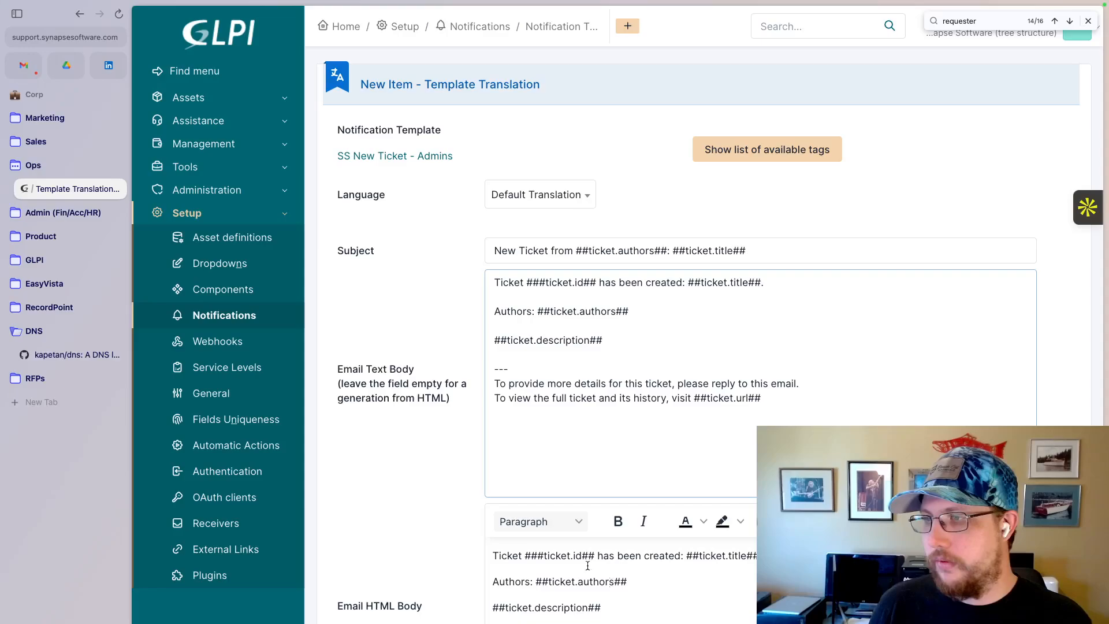
scroll(578, 595, down, 1)
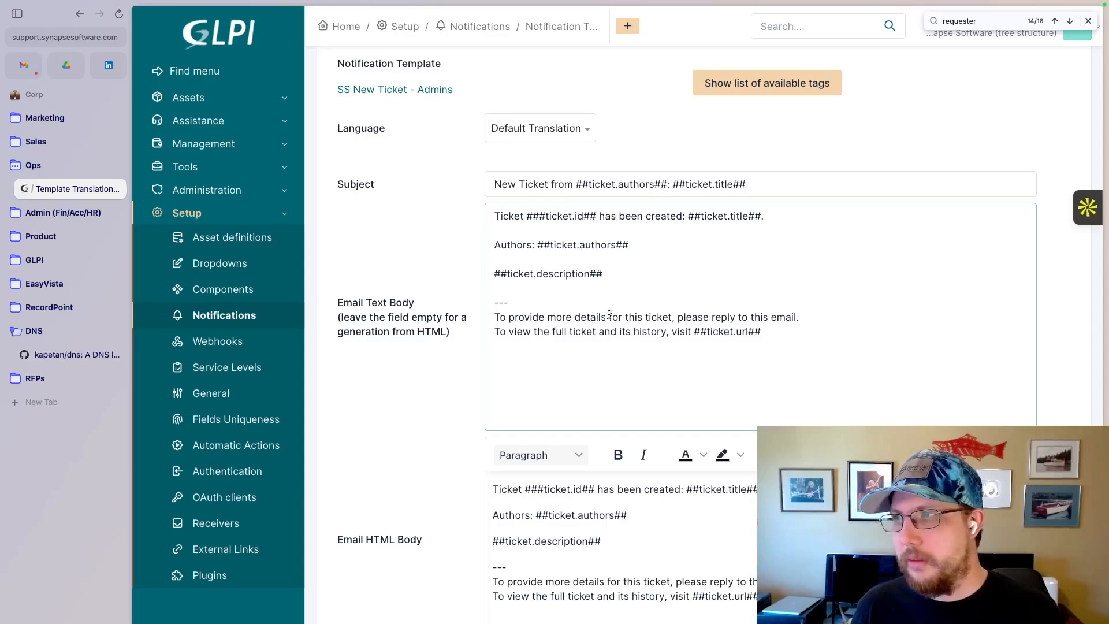
scroll(659, 335, down, 1)
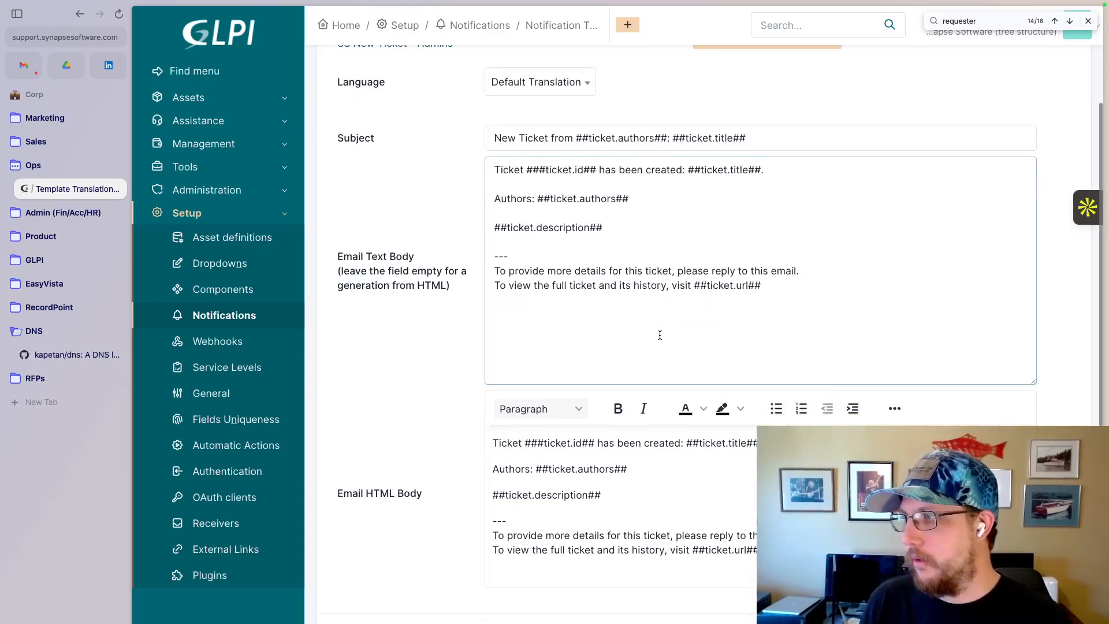
scroll(683, 300, left, 5)
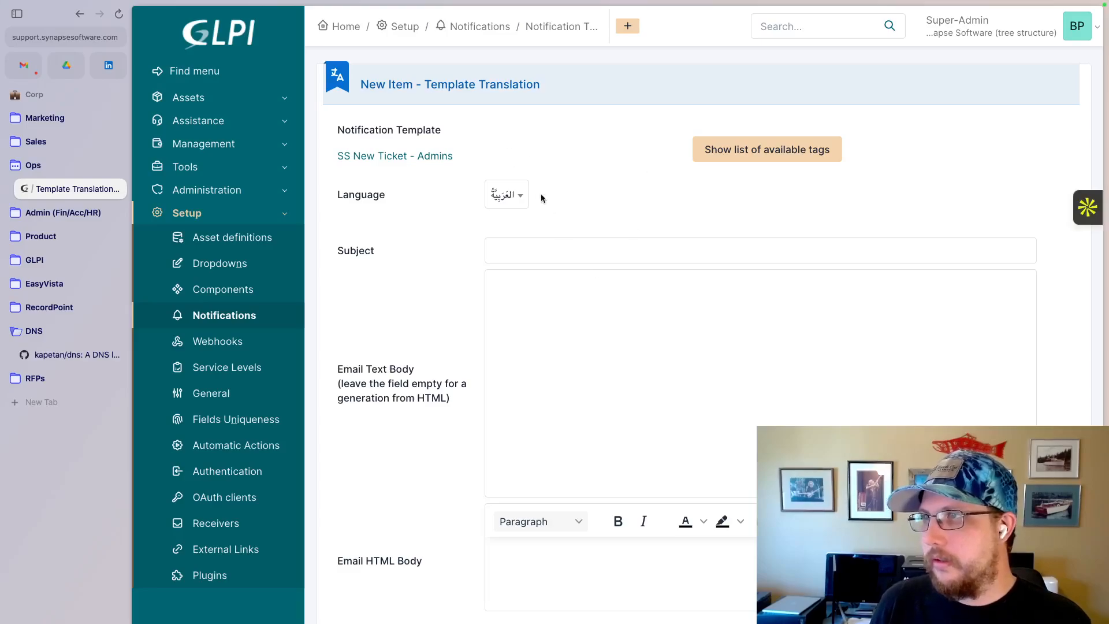
click(522, 202)
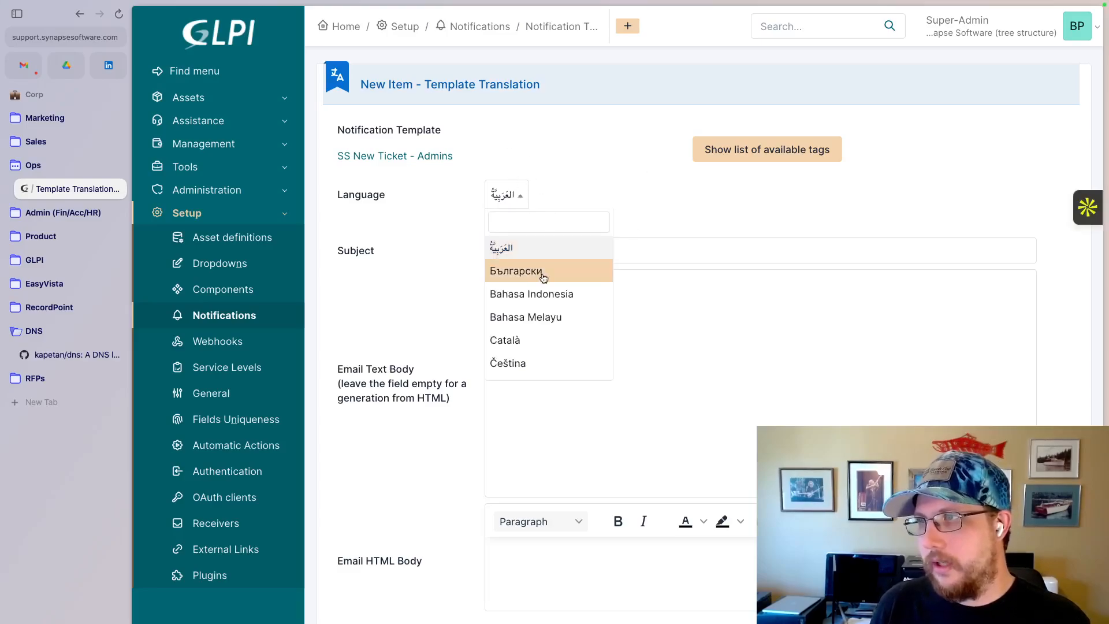
scroll(543, 279, down, 2)
scroll(543, 280, down, 2)
scroll(543, 280, up, 5)
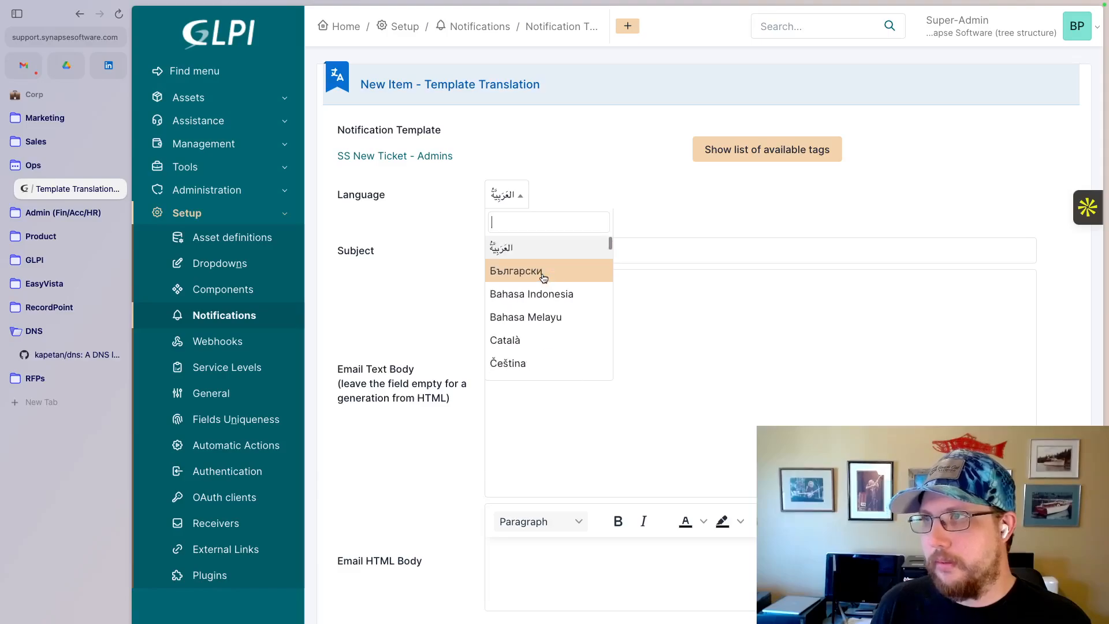
click(549, 118)
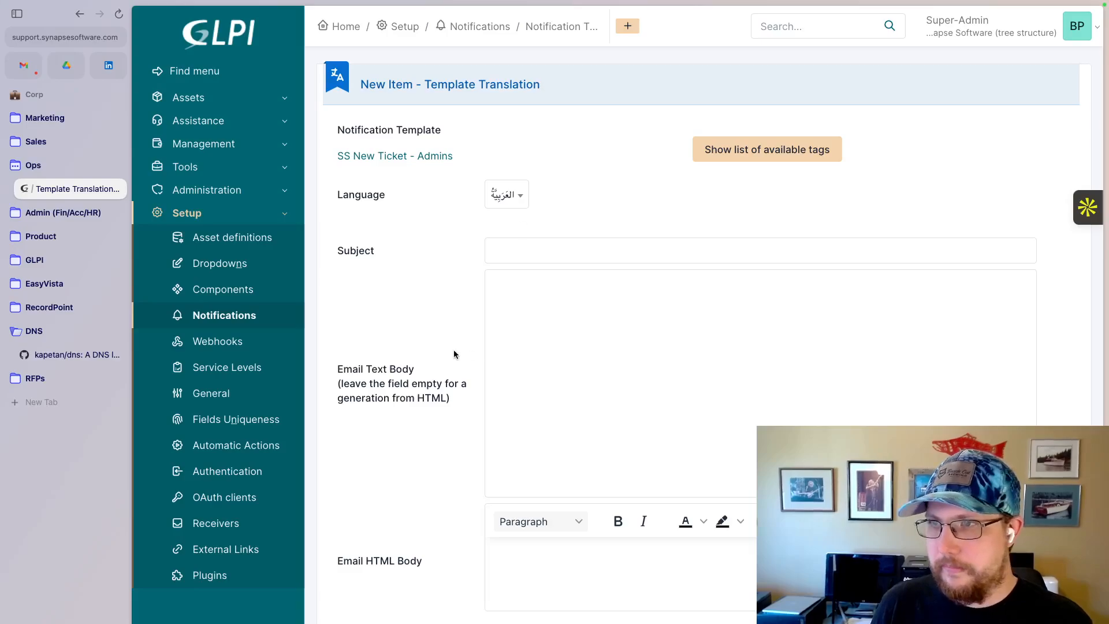
- Start a new notification from the notifications list and name it "SS New Ticket - Admins"
click(219, 315)
click(769, 181)
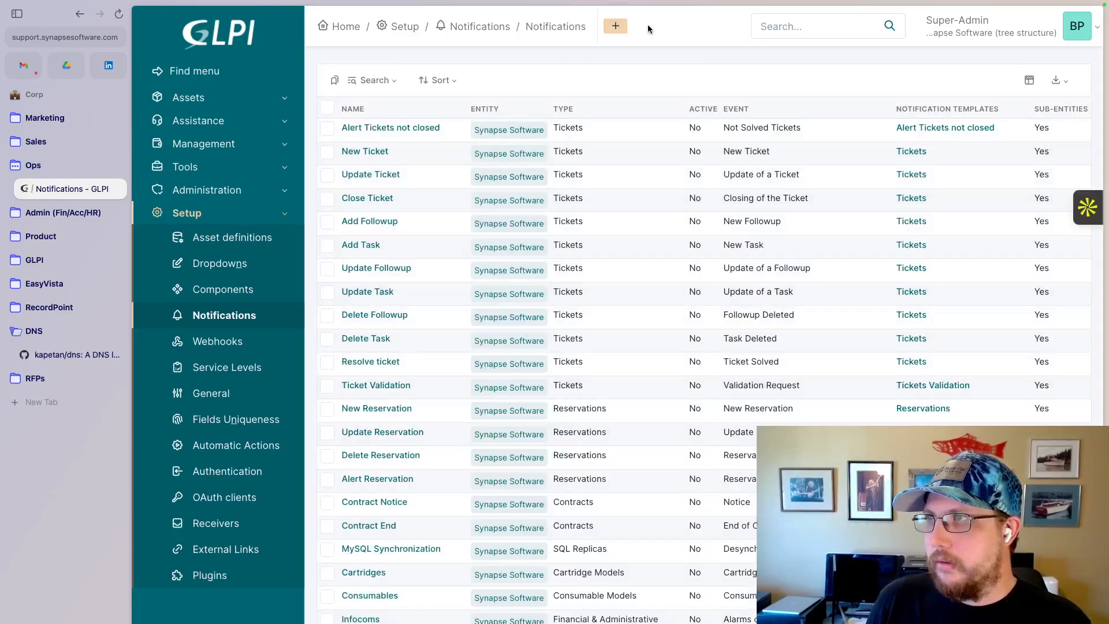
click(617, 28)
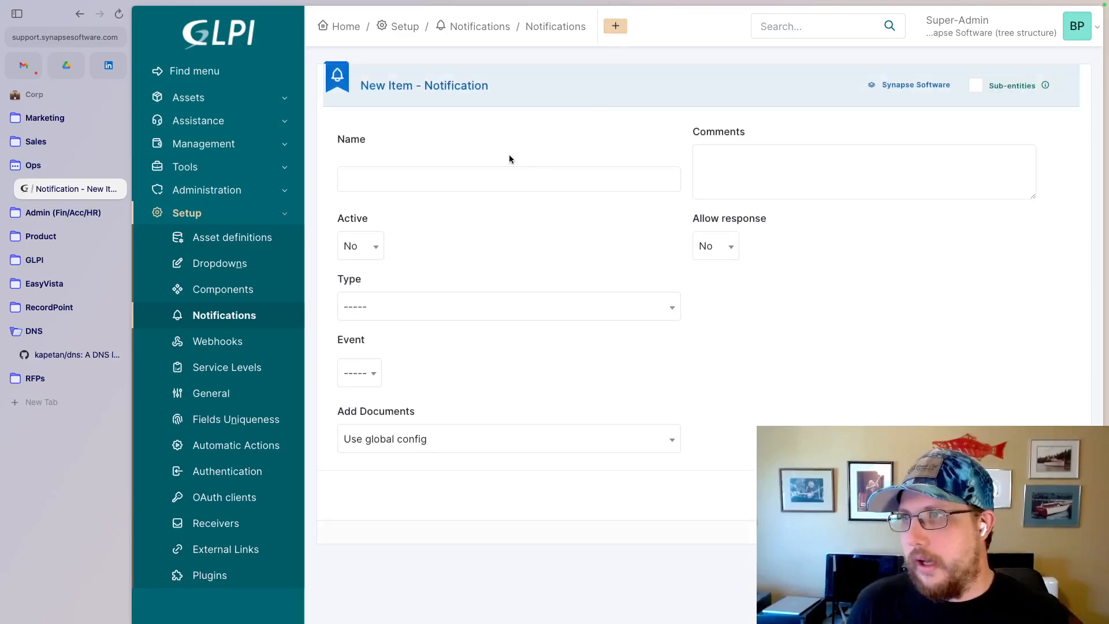
click(481, 175)
text(SS N)
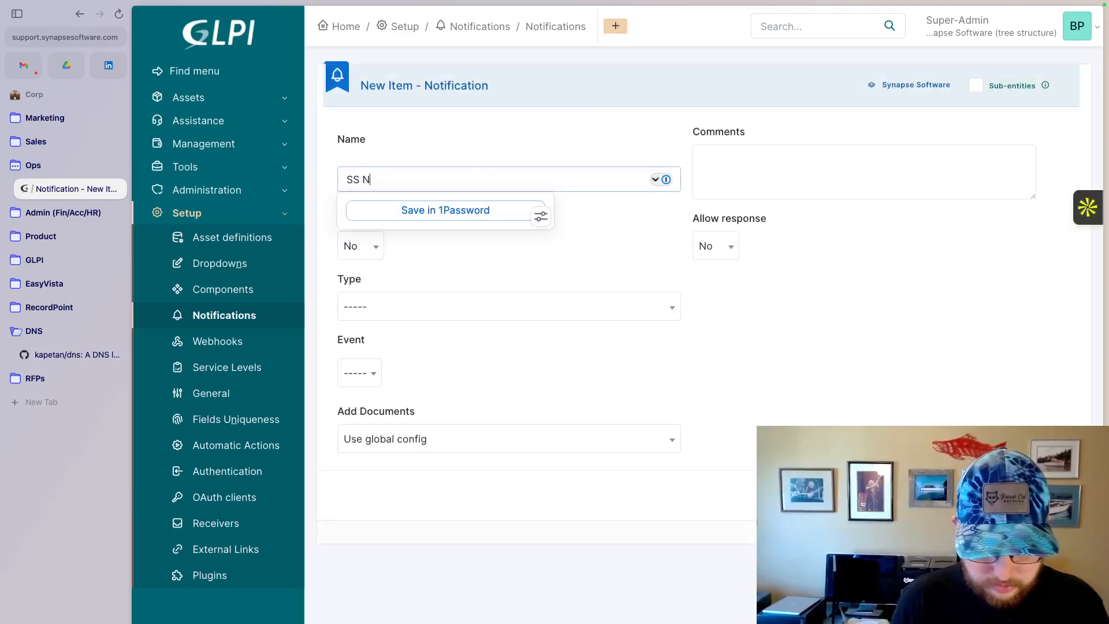
text(ew Ticket - Admina)
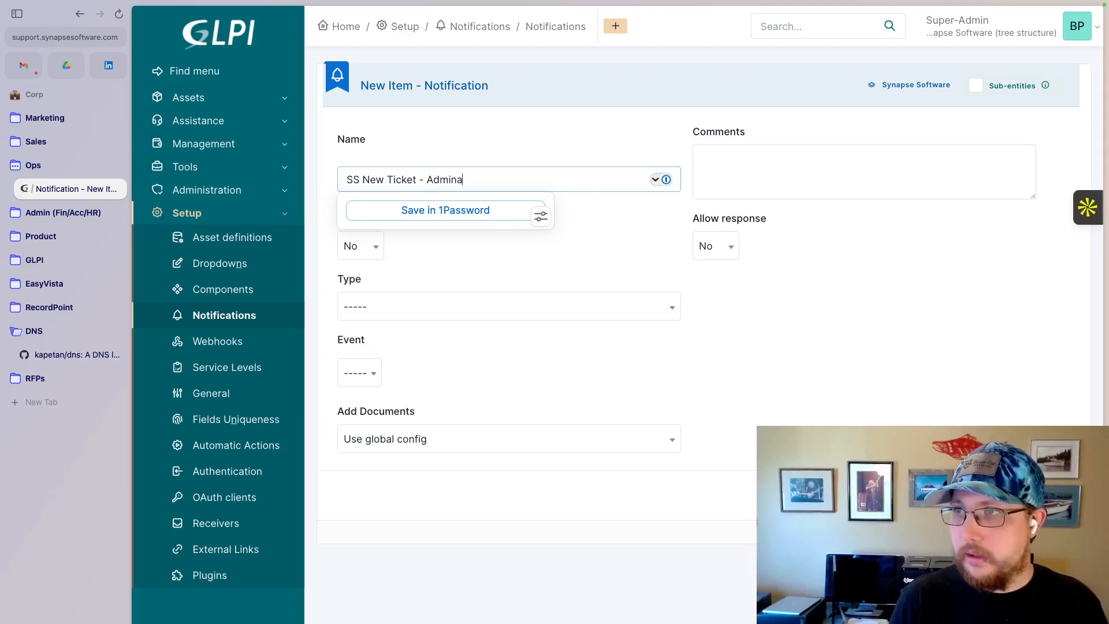
key(BackSpace)
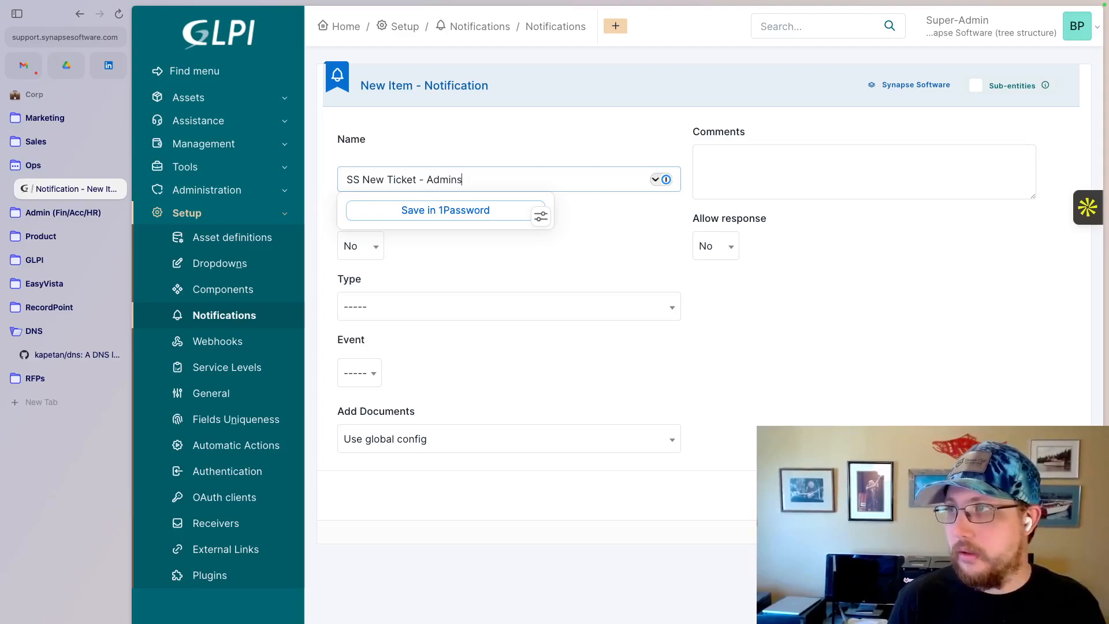
text(s)
click(749, 167)
- Set Allow response and Active to Yes for the new notification
click(728, 241)
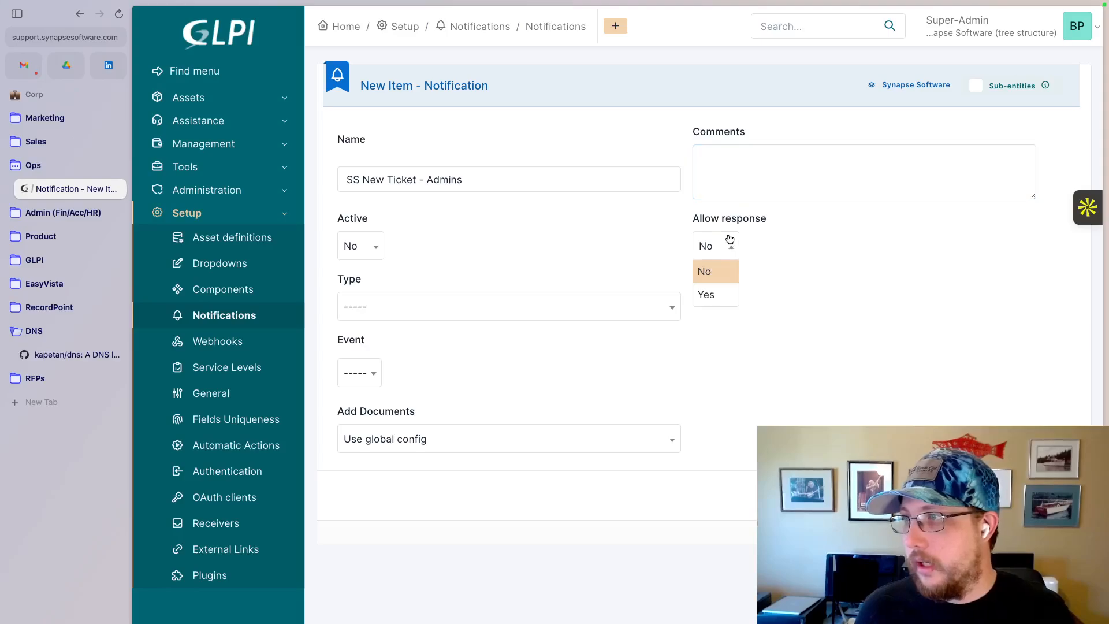
click(705, 308)
click(715, 246)
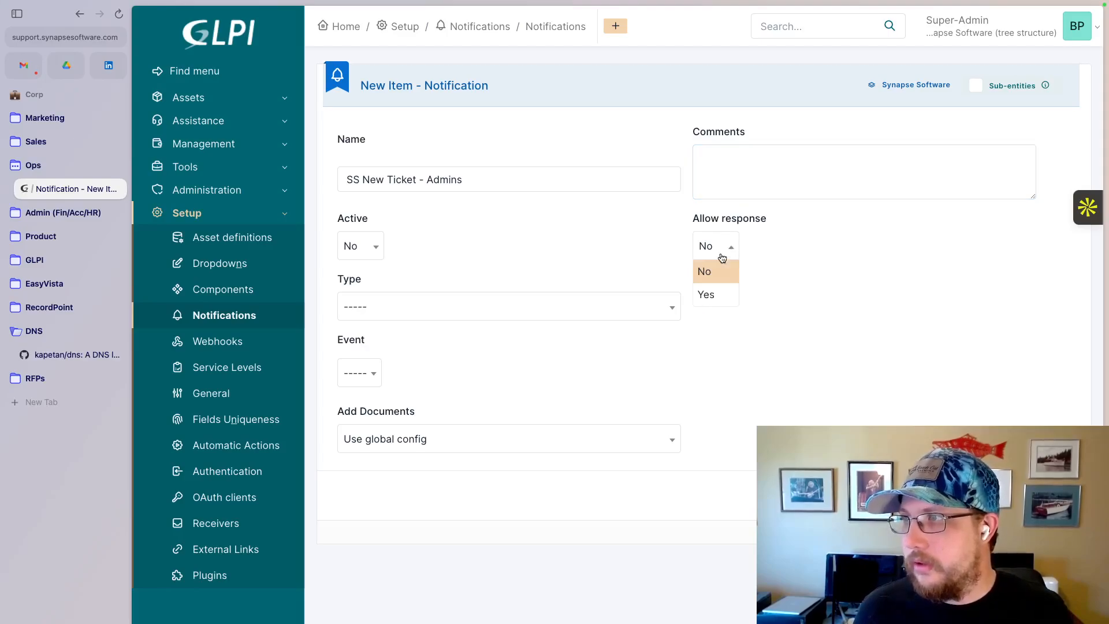
click(717, 290)
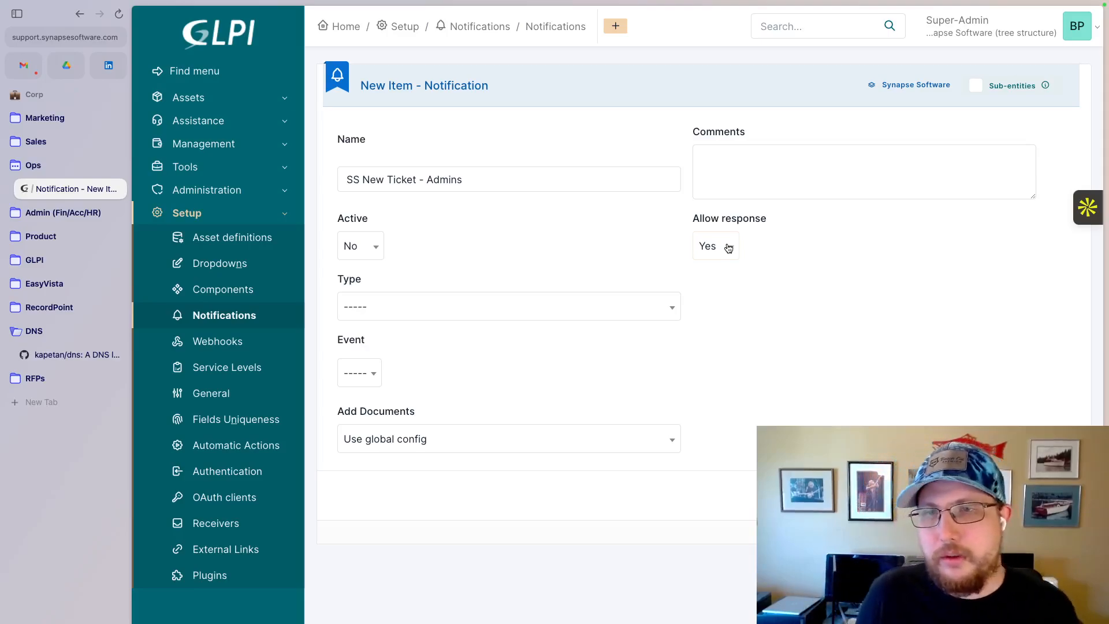
click(379, 249)
click(351, 292)
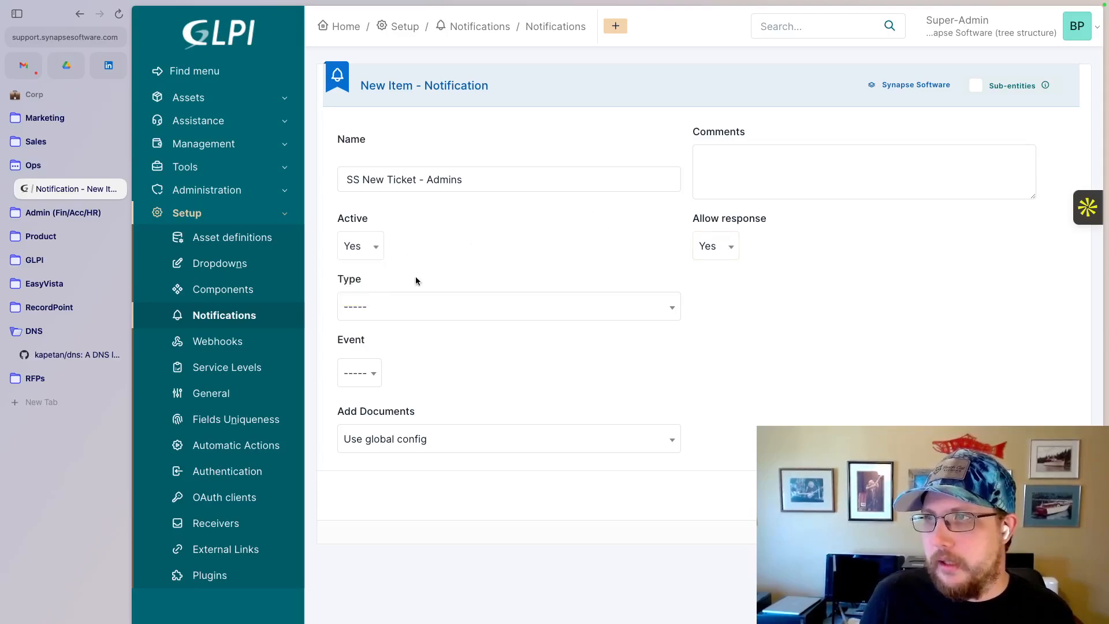
- Set the type to Ticket and the event to New Ticket, and add the notification with sub-entities included
click(406, 315)
scroll(396, 376, down, 10)
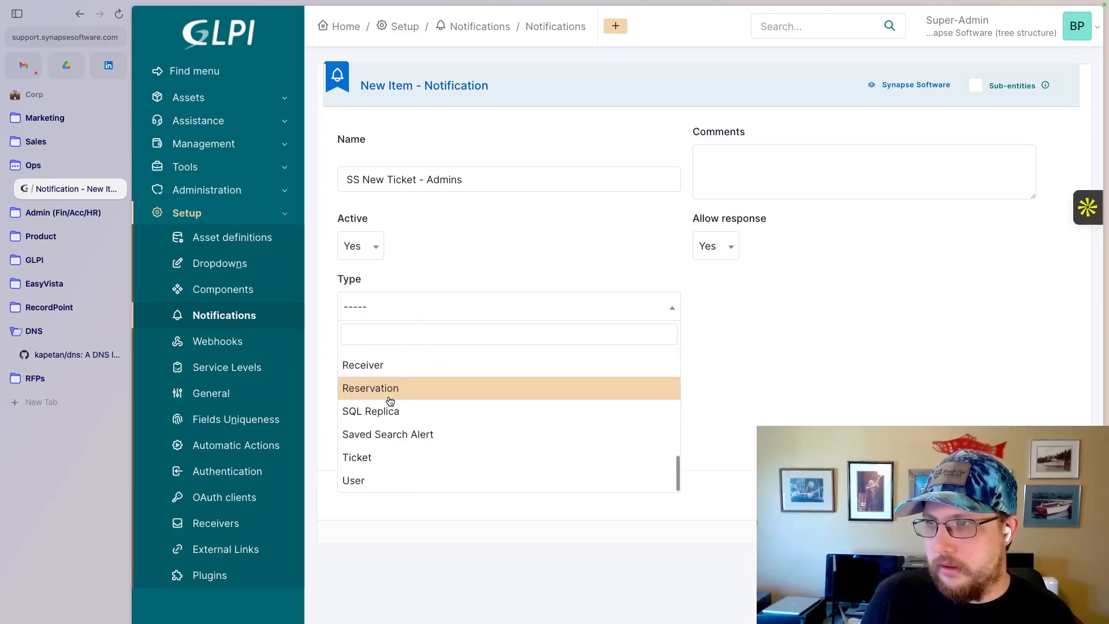
click(376, 456)
click(361, 342)
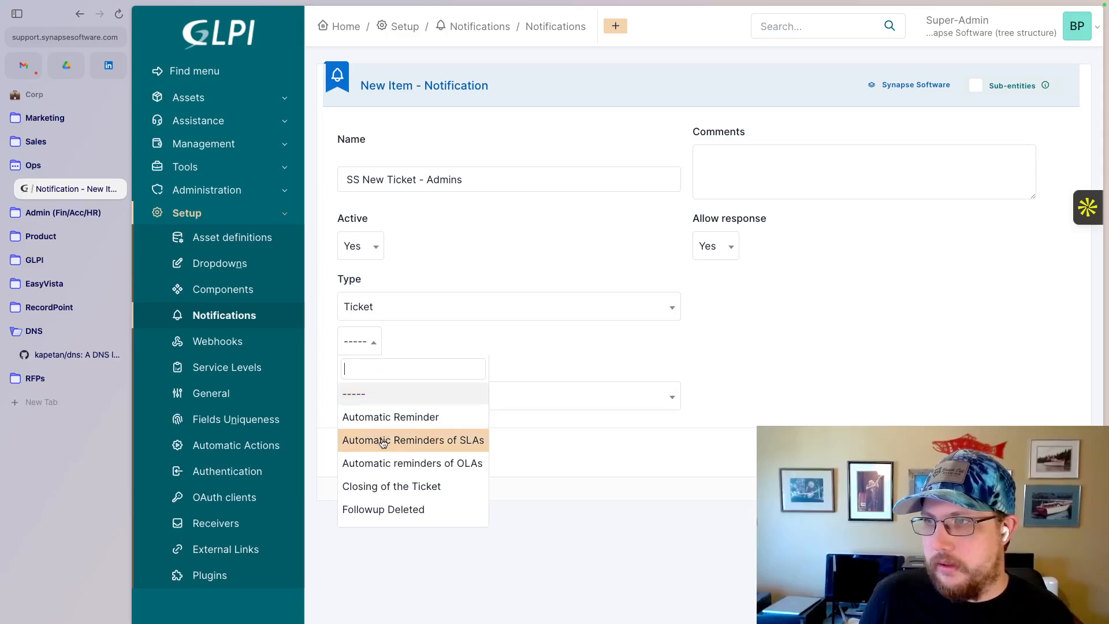
scroll(381, 433, down, 2)
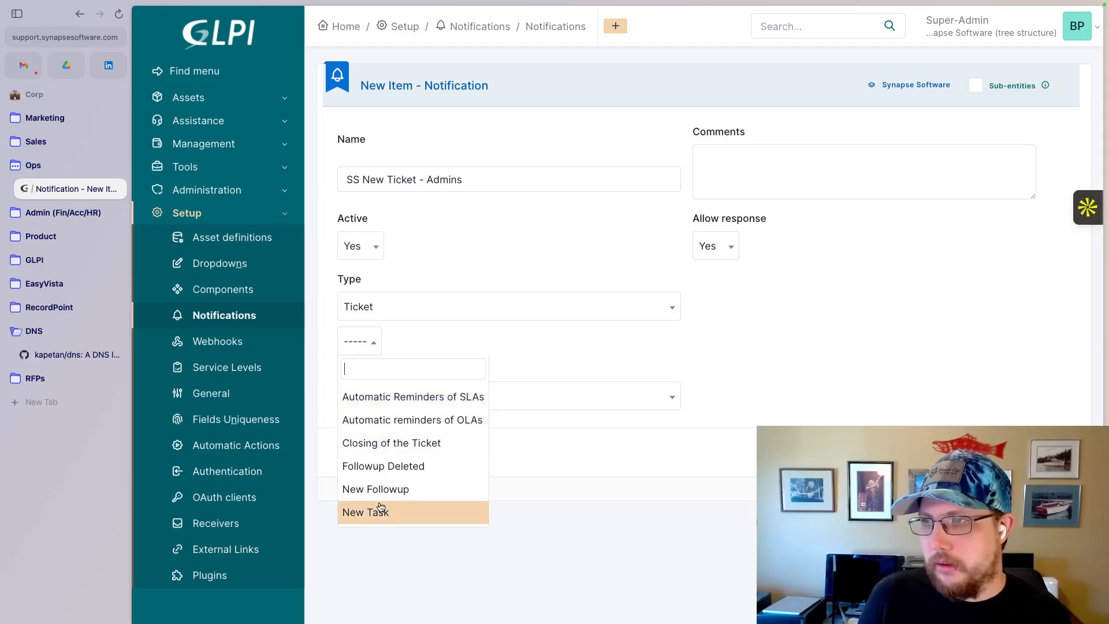
scroll(367, 508, down, 2)
click(370, 456)
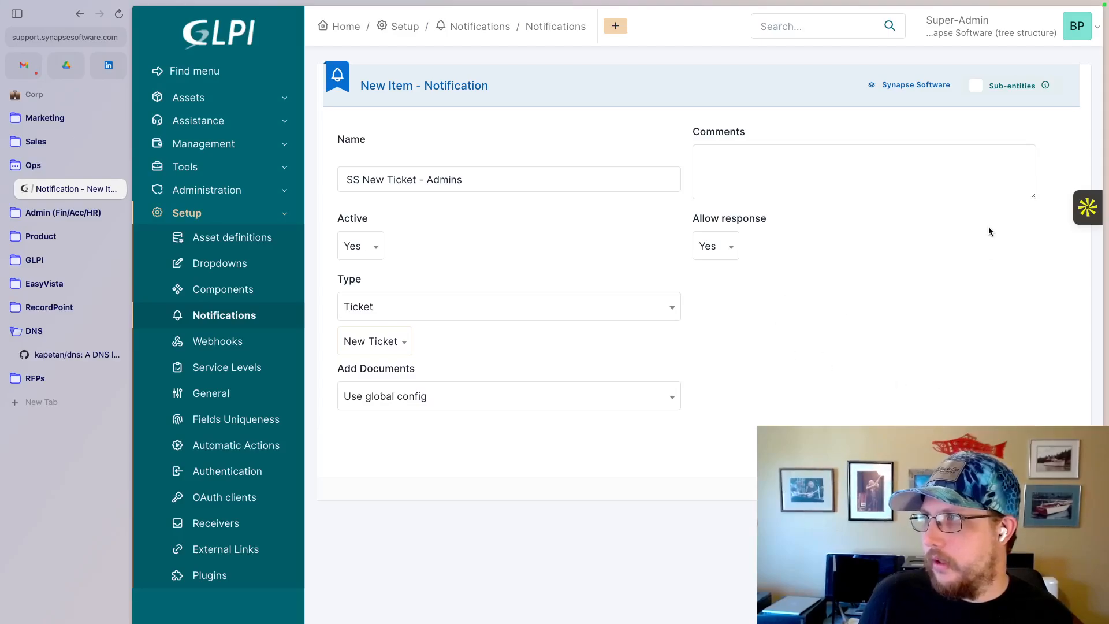
click(976, 86)
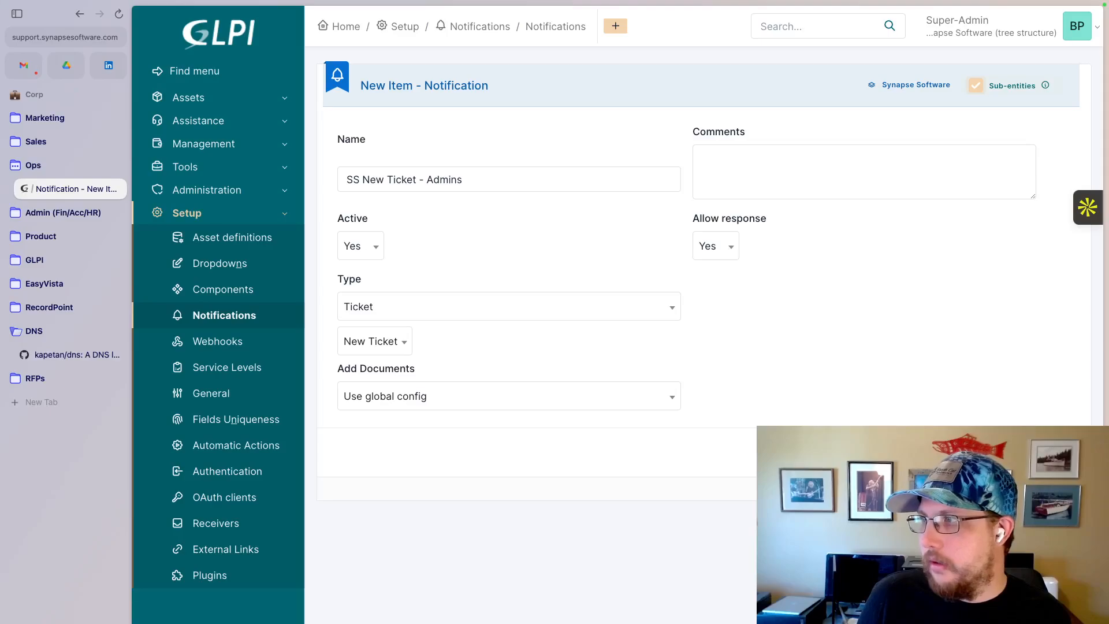
click(1055, 452)
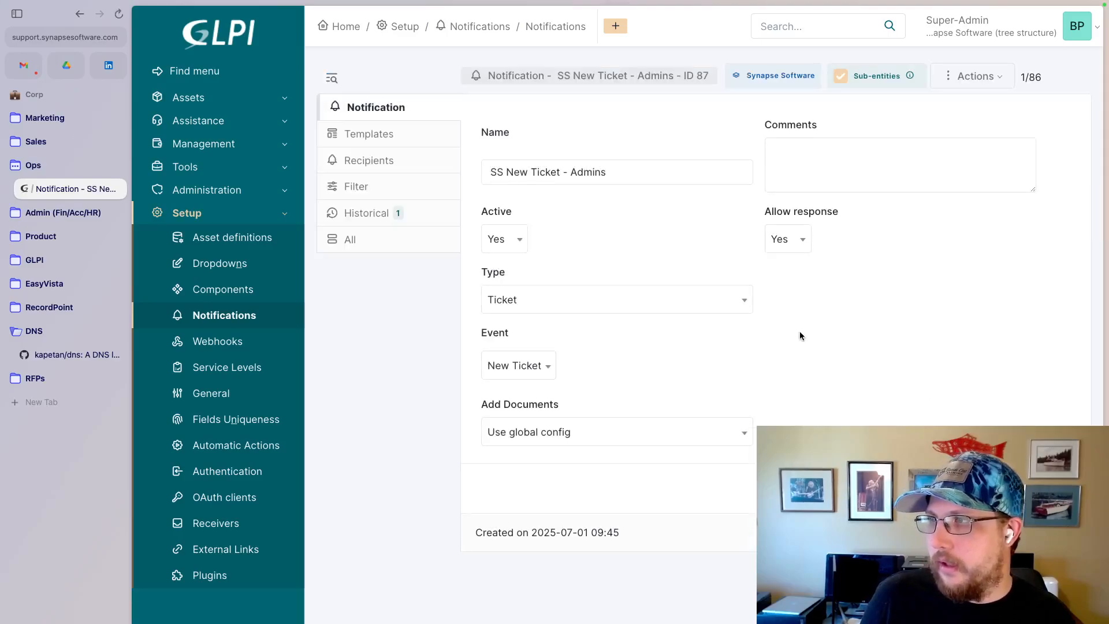
- Add the SS New Ticket - Admins template to the notification in Email mode
click(377, 136)
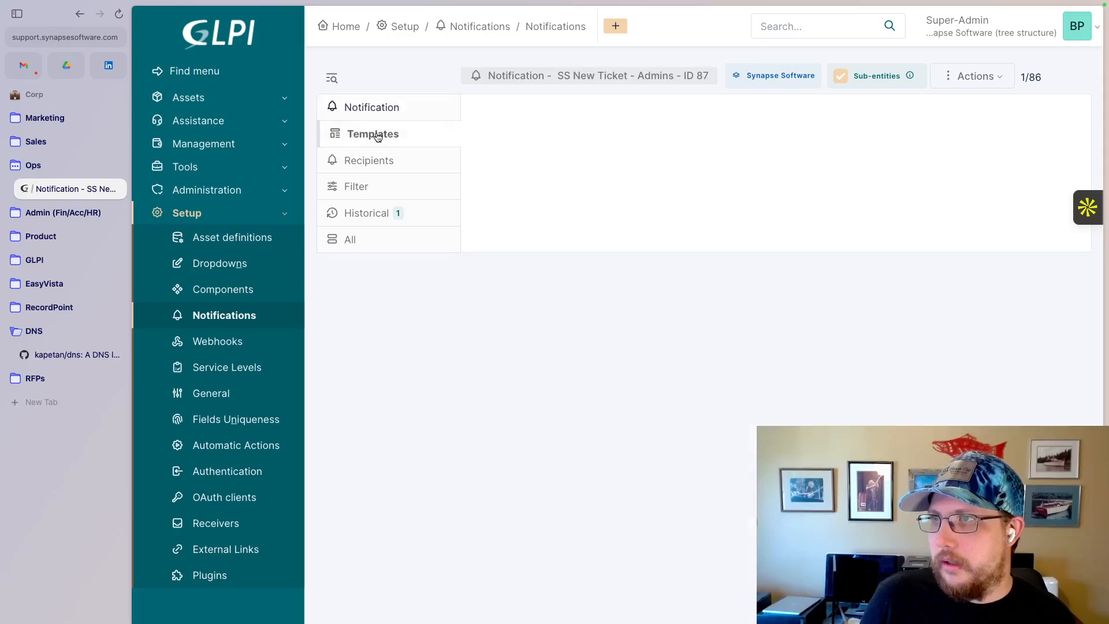
click(754, 115)
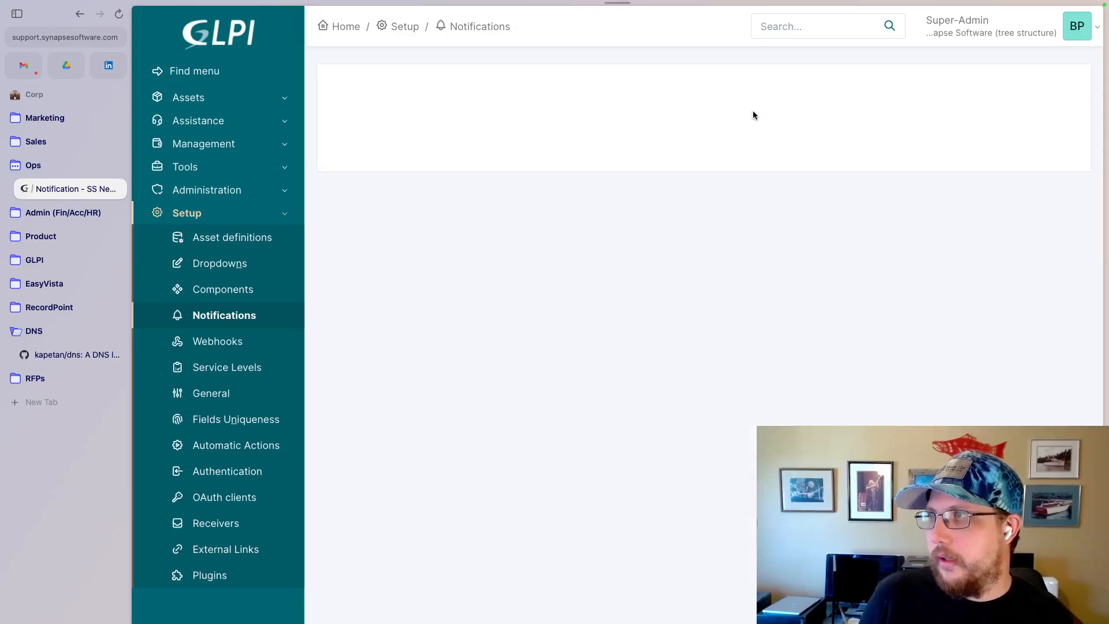
click(739, 235)
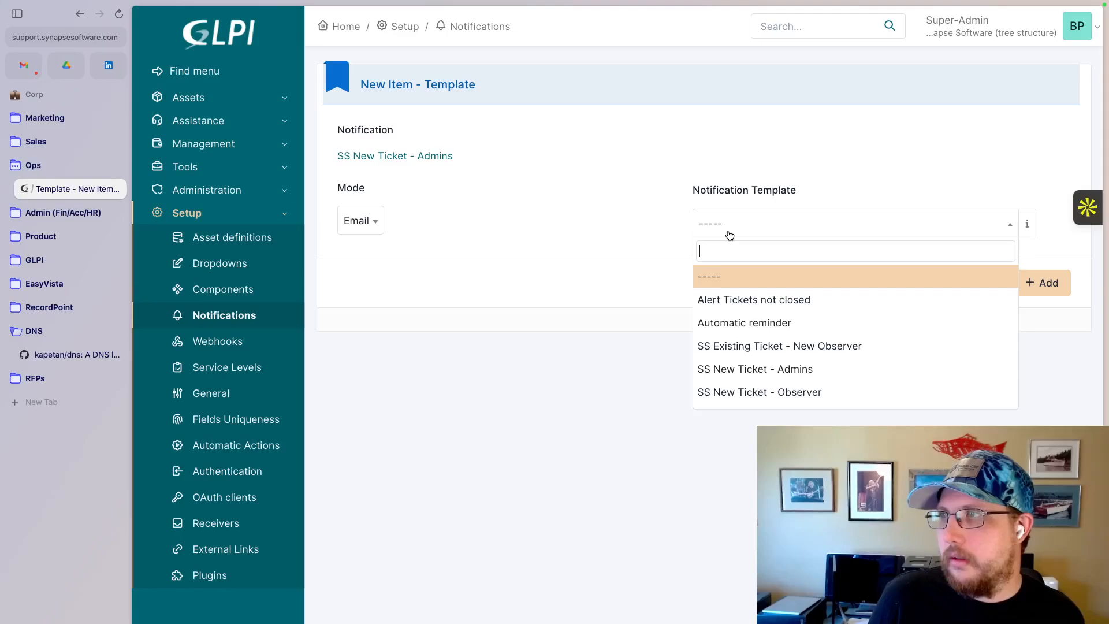
scroll(758, 357, down, 2)
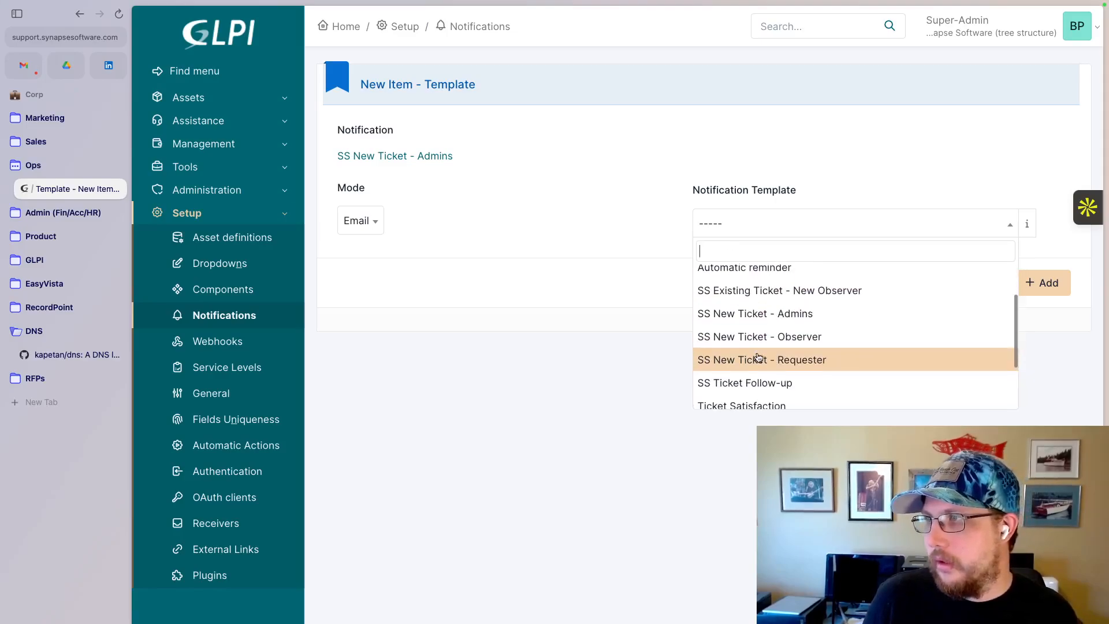
click(755, 312)
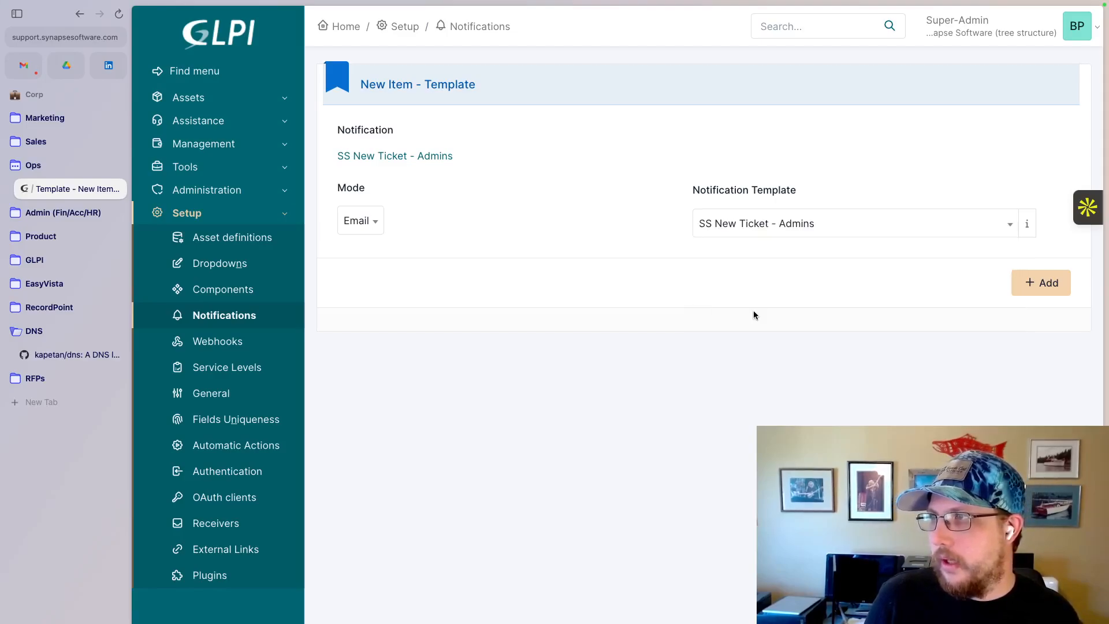
click(1043, 284)
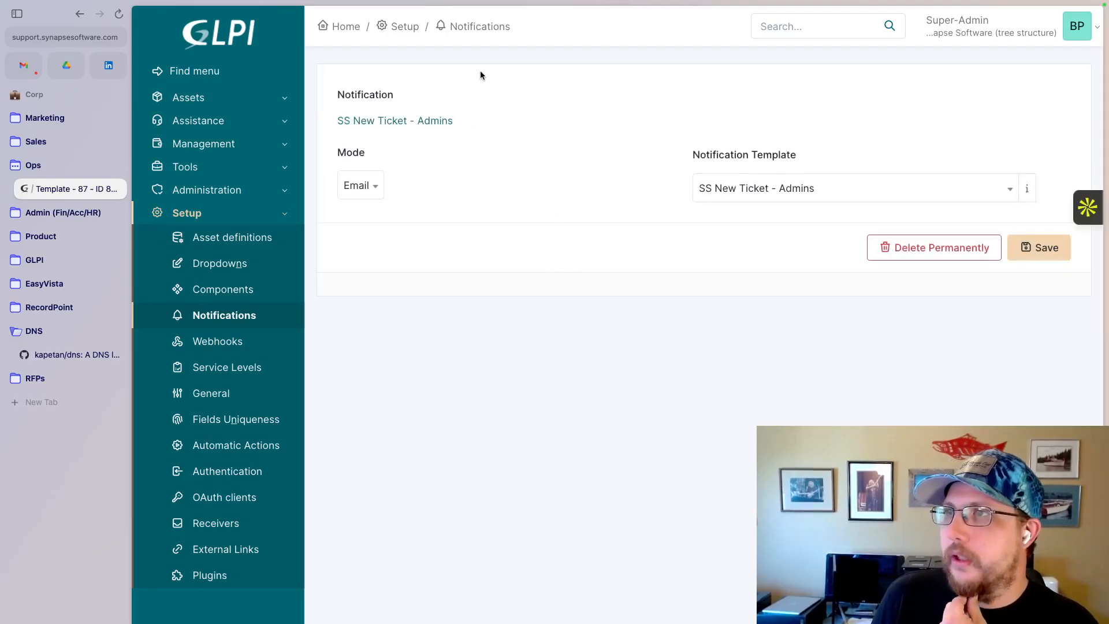
- Return to the SS New Ticket - Admins notification and save Profile: Super-Admin as its recipient
click(419, 127)
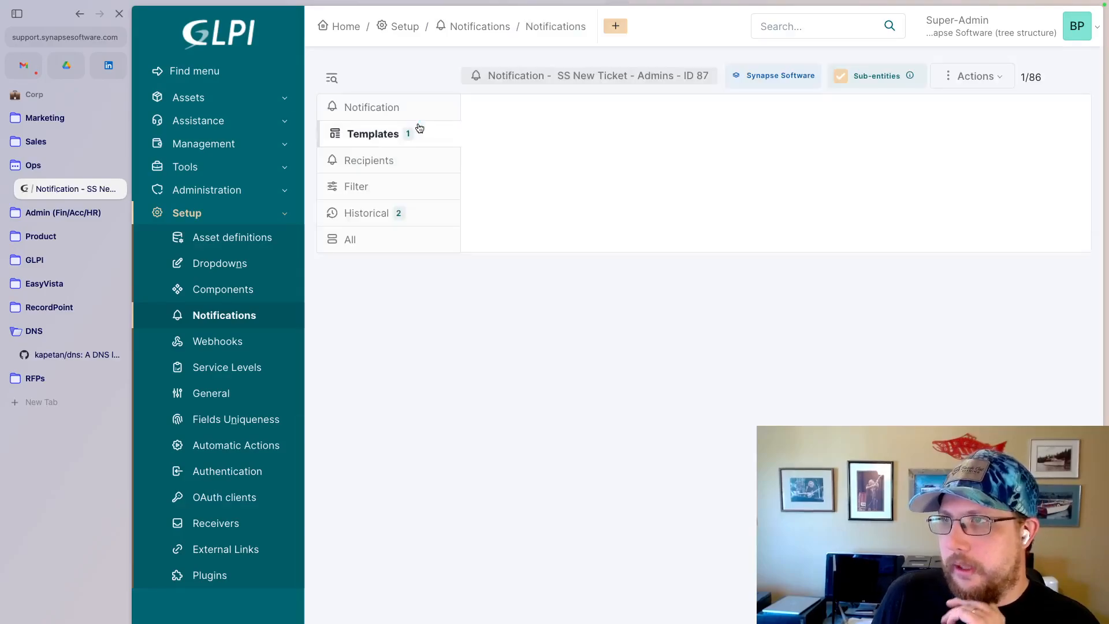
click(384, 161)
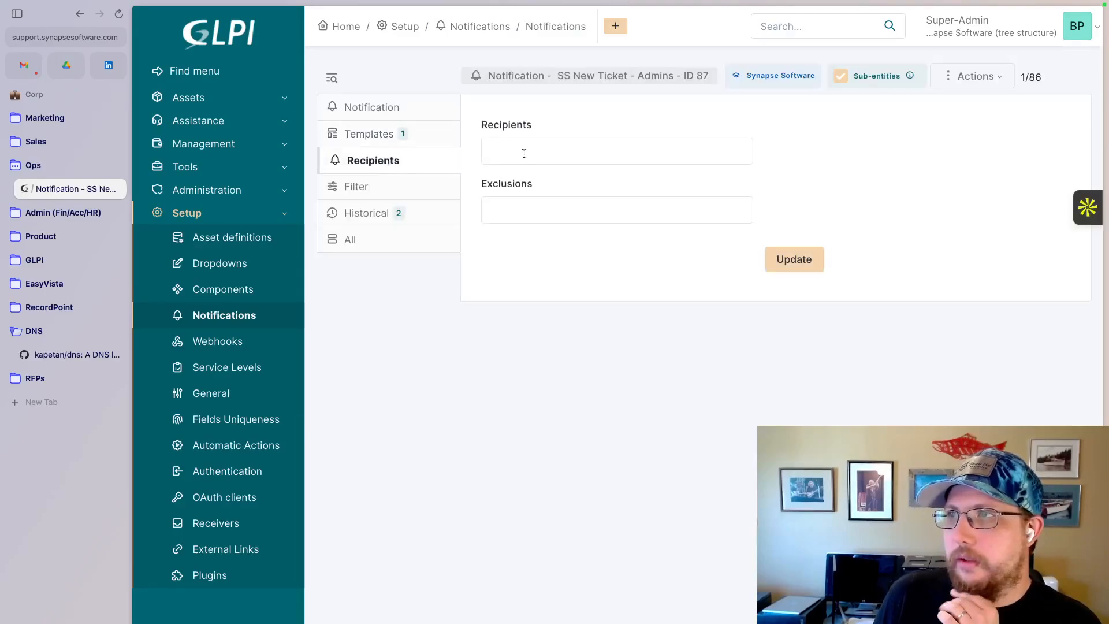
click(523, 153)
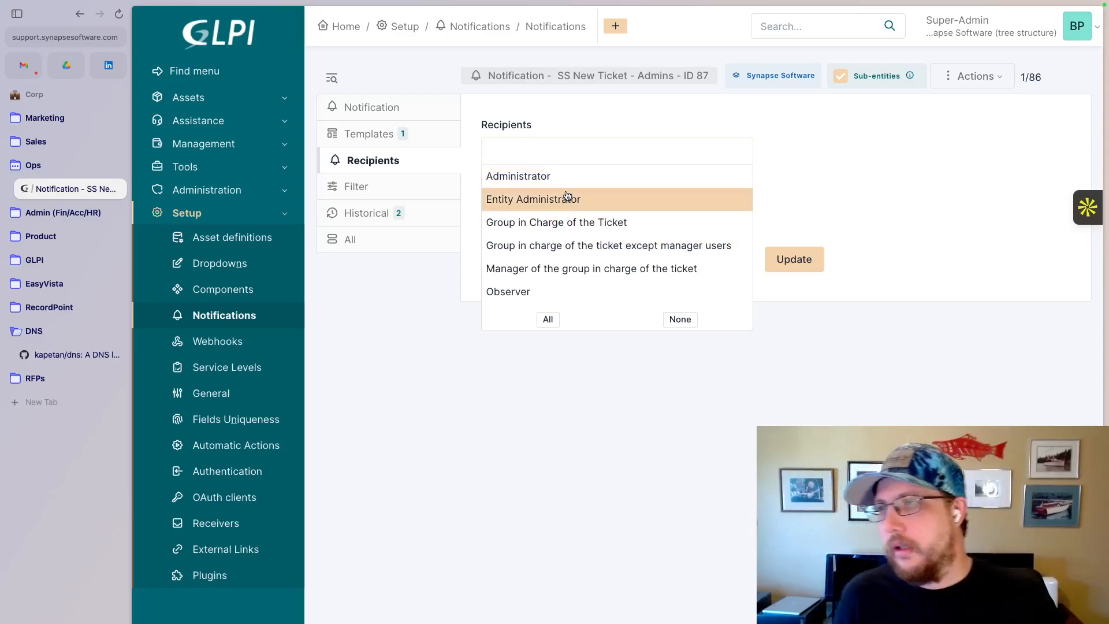
scroll(559, 222, down, 10)
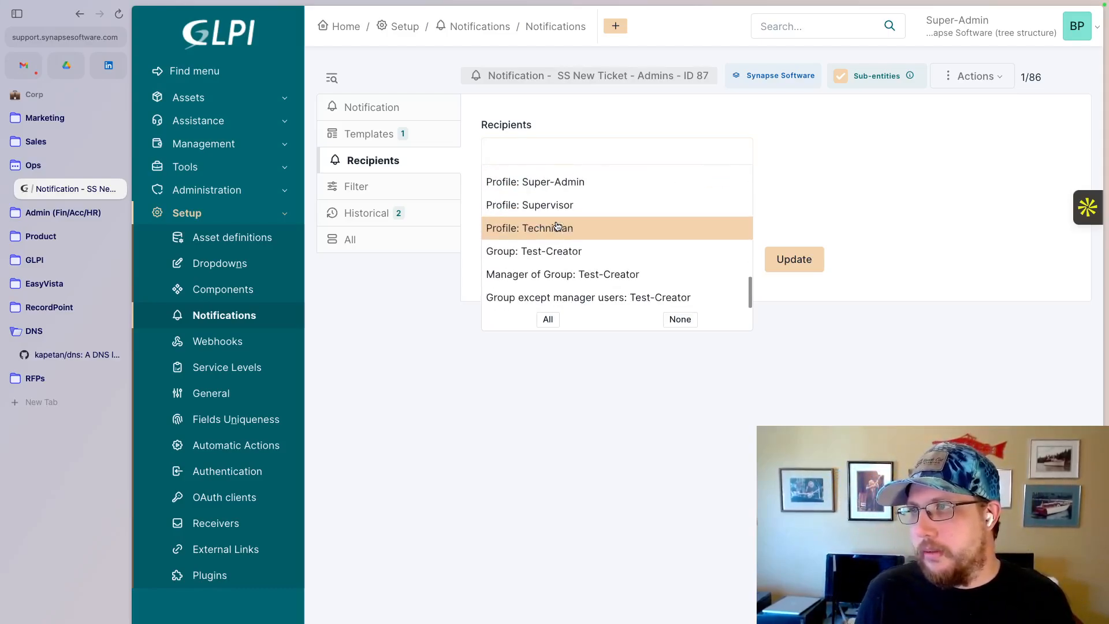
scroll(557, 225, up, 2)
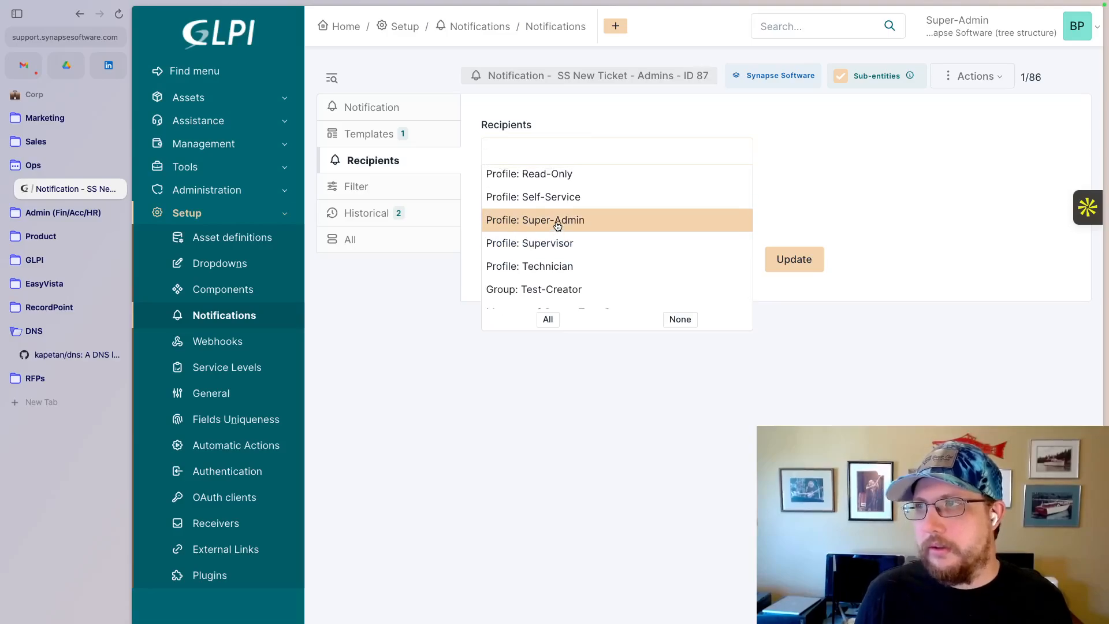
scroll(558, 225, up, 10)
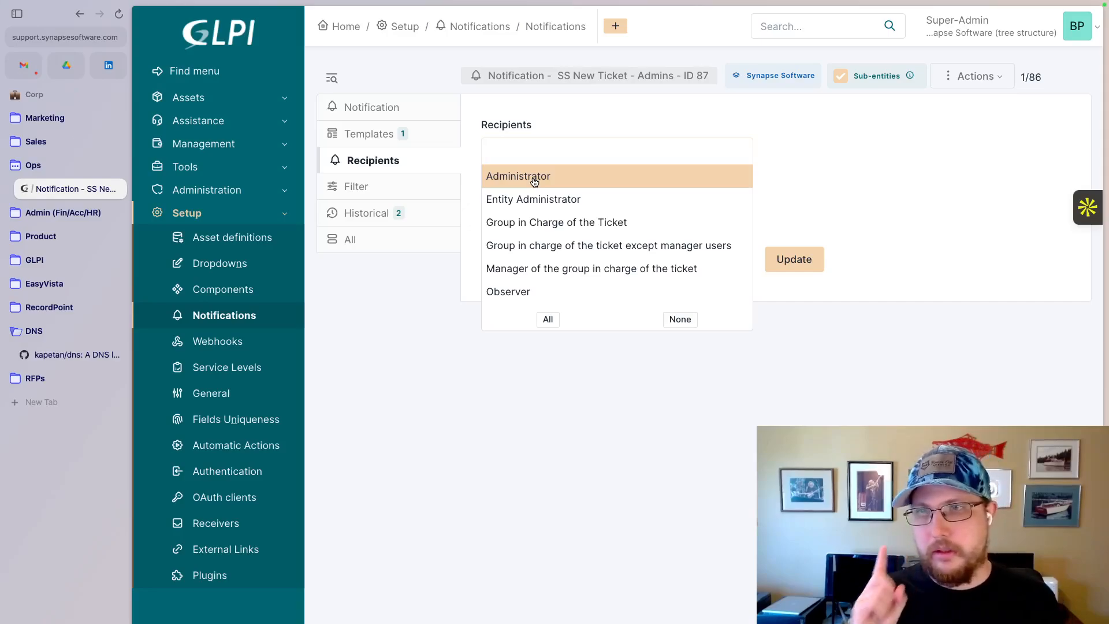
scroll(534, 183, down, 10)
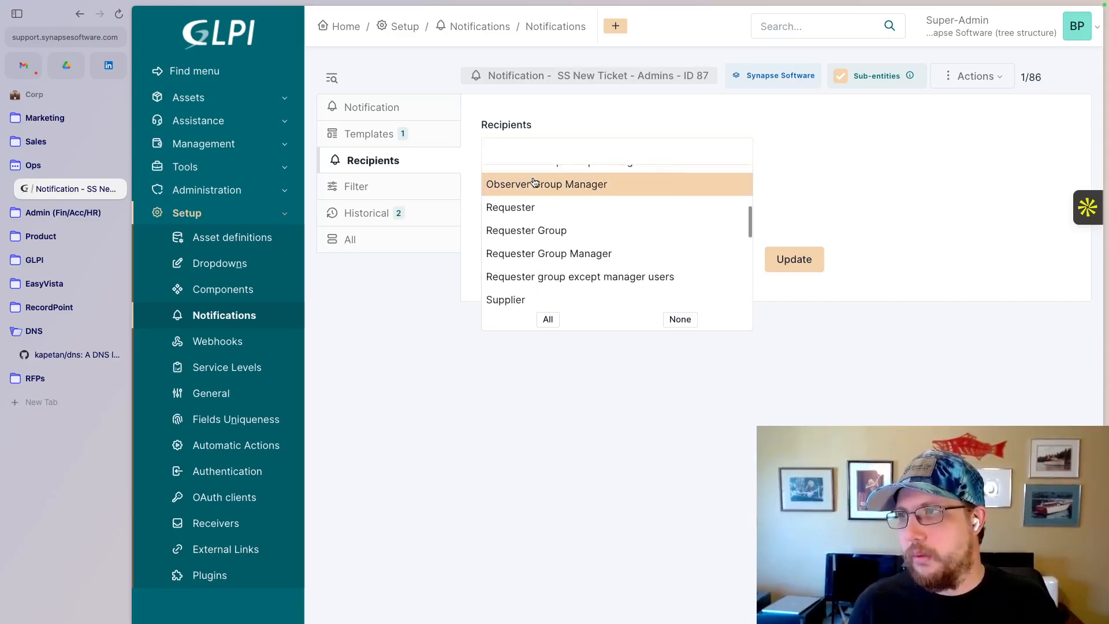
scroll(533, 181, down, 3)
scroll(533, 179, up, 2)
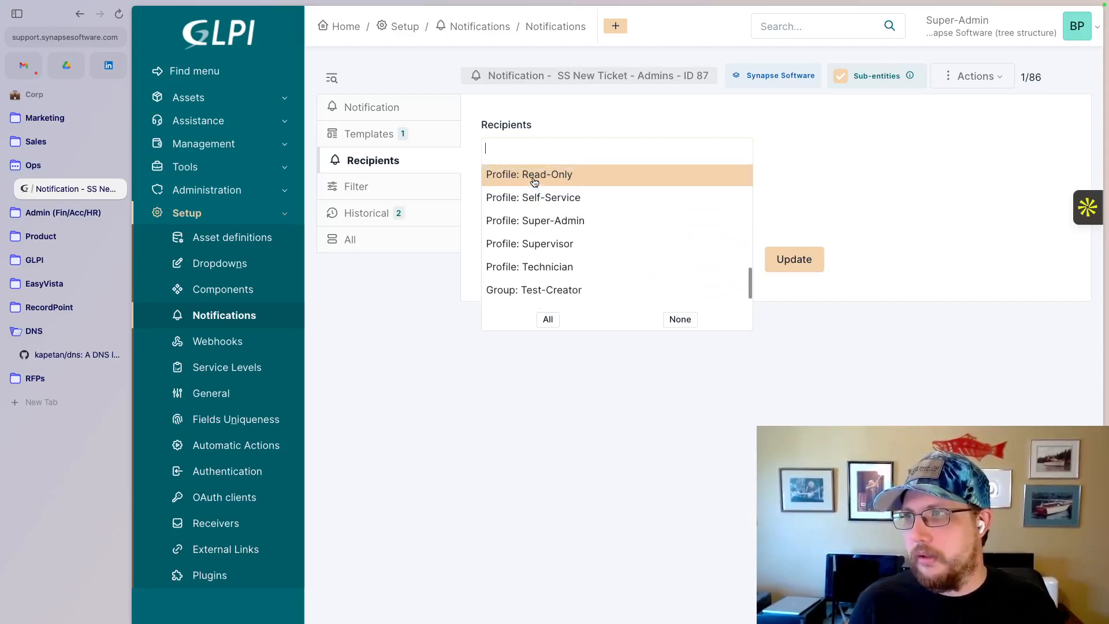
click(533, 224)
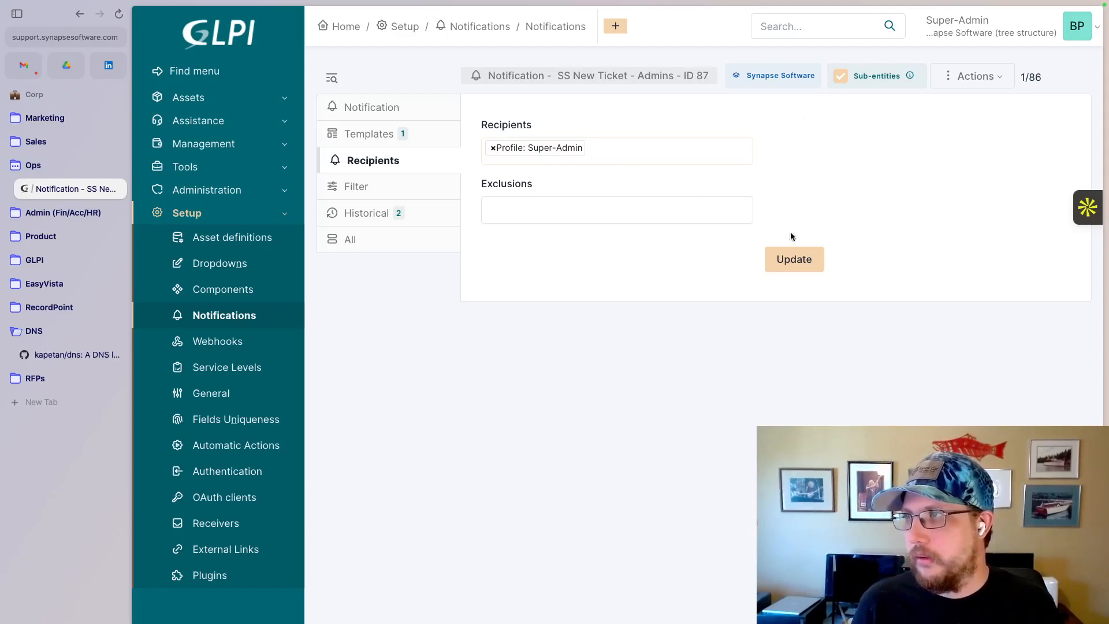
click(790, 260)
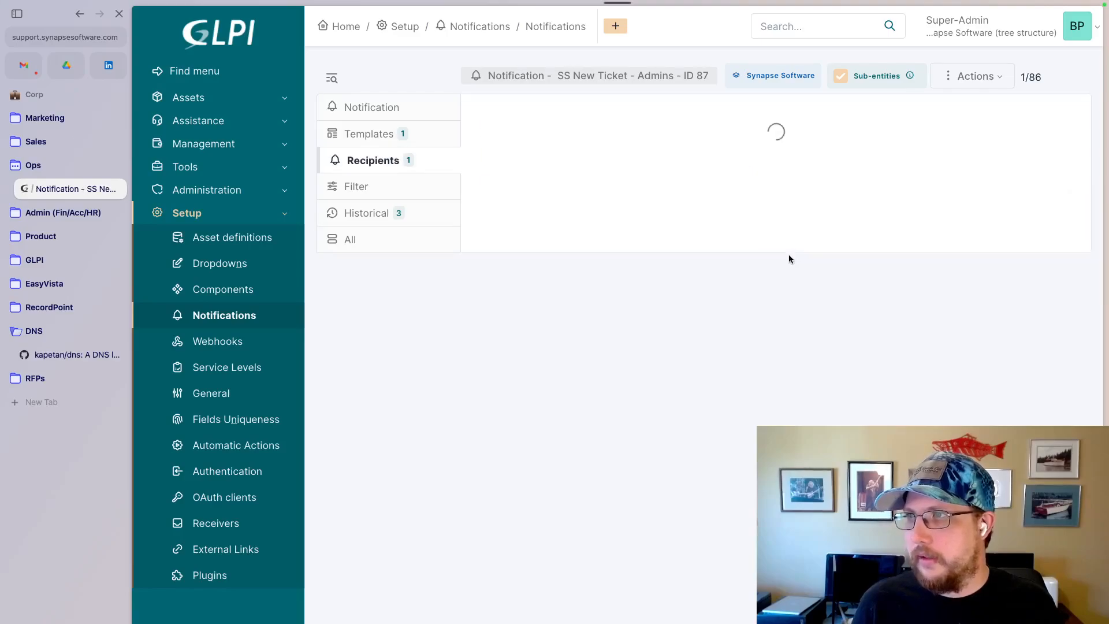
- Check the notification's attached templates and recipients, and look through the list of notification templates
click(401, 136)
click(389, 161)
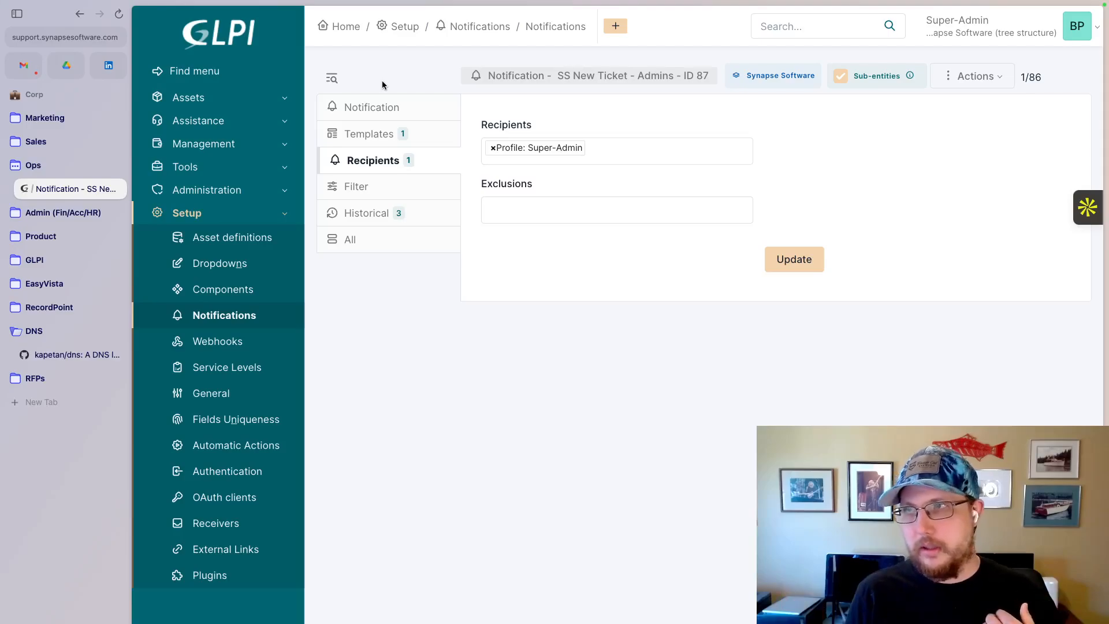
click(550, 30)
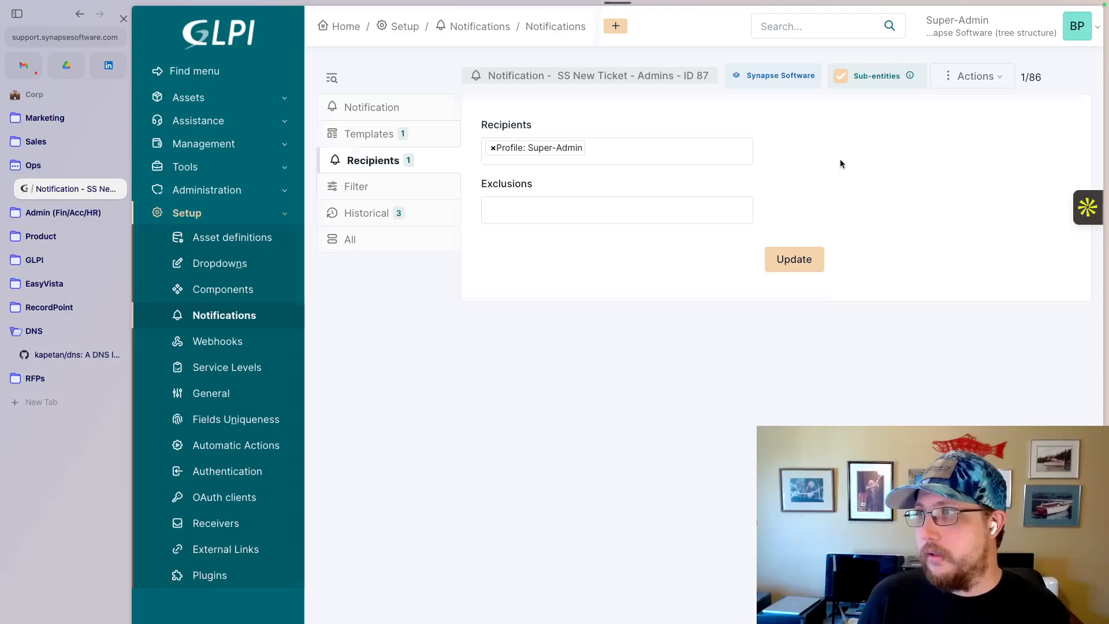
click(489, 30)
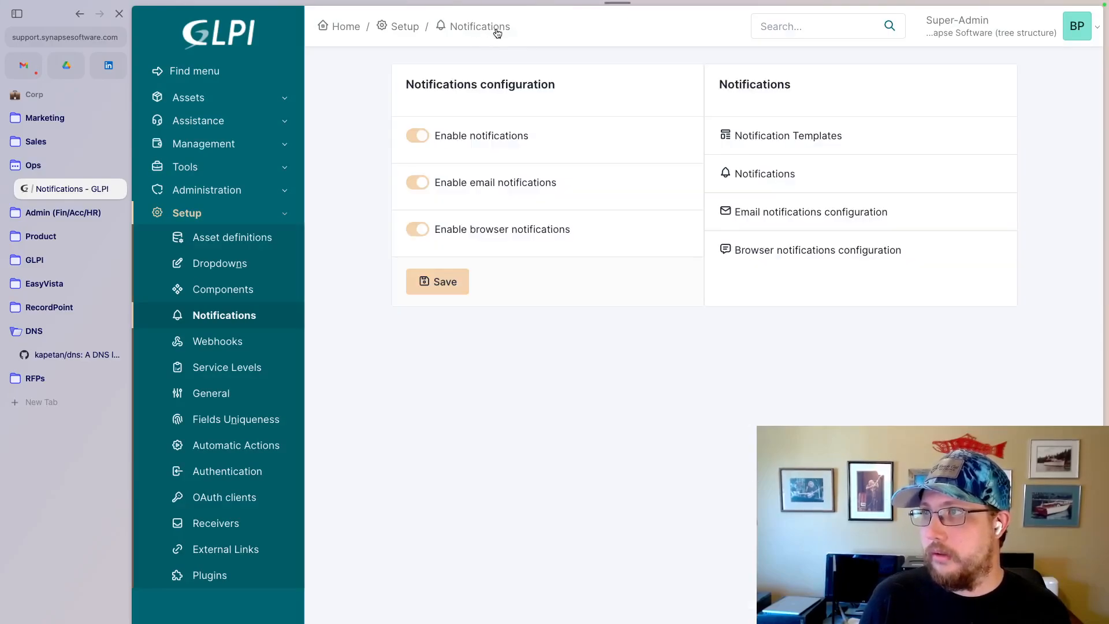
click(804, 135)
scroll(542, 386, down, 4)
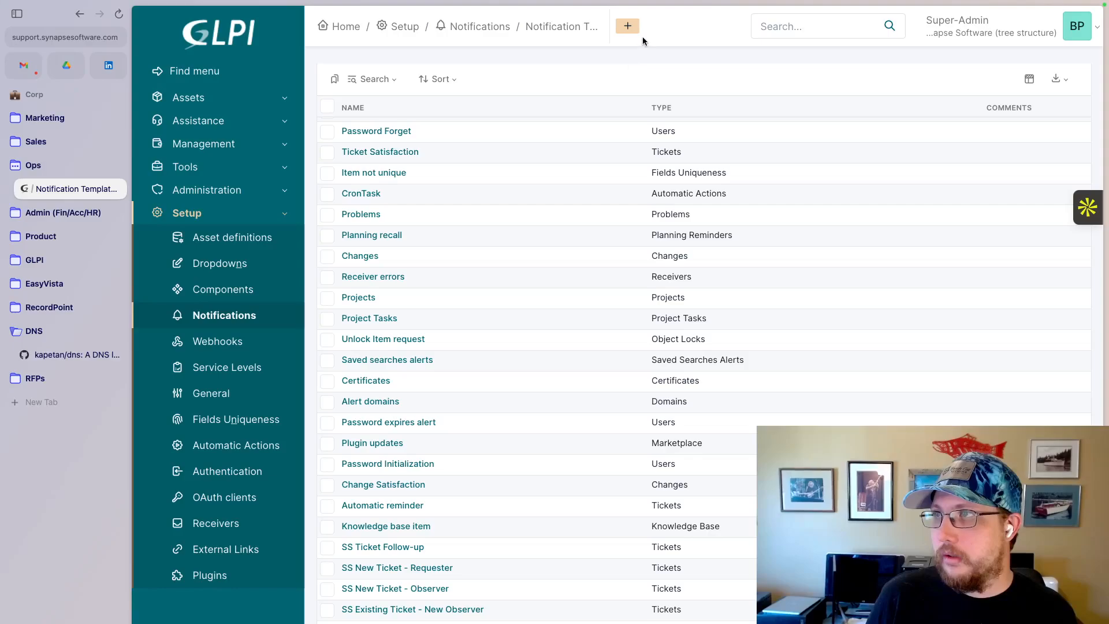
- Add a notification template named "SS Existing Ticket - New Update" with type Ticket
click(628, 27)
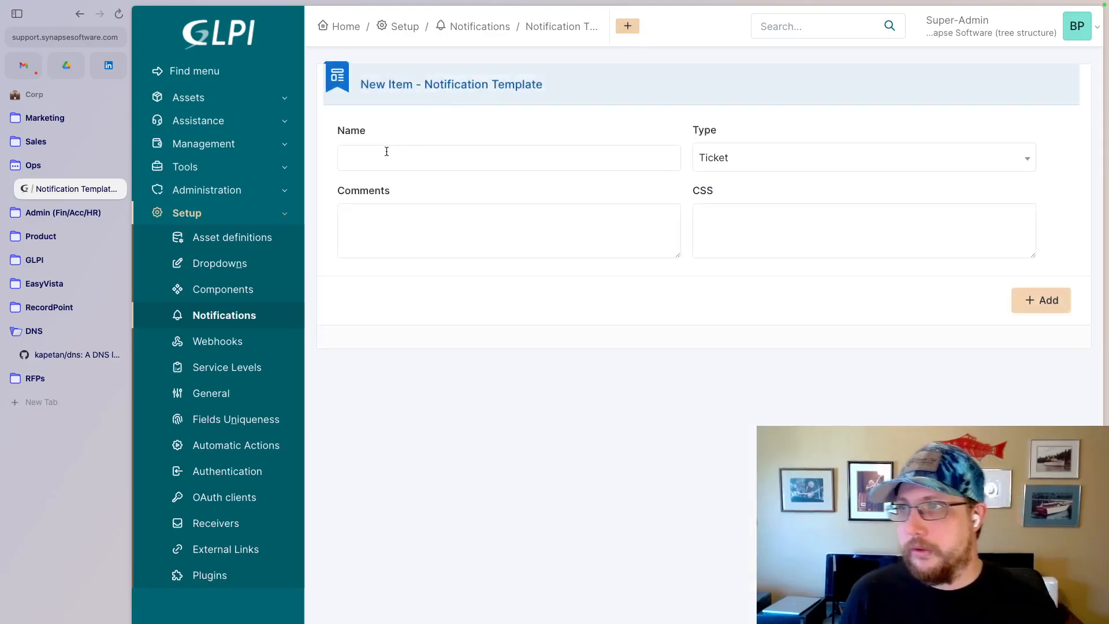
click(387, 151)
text(S)
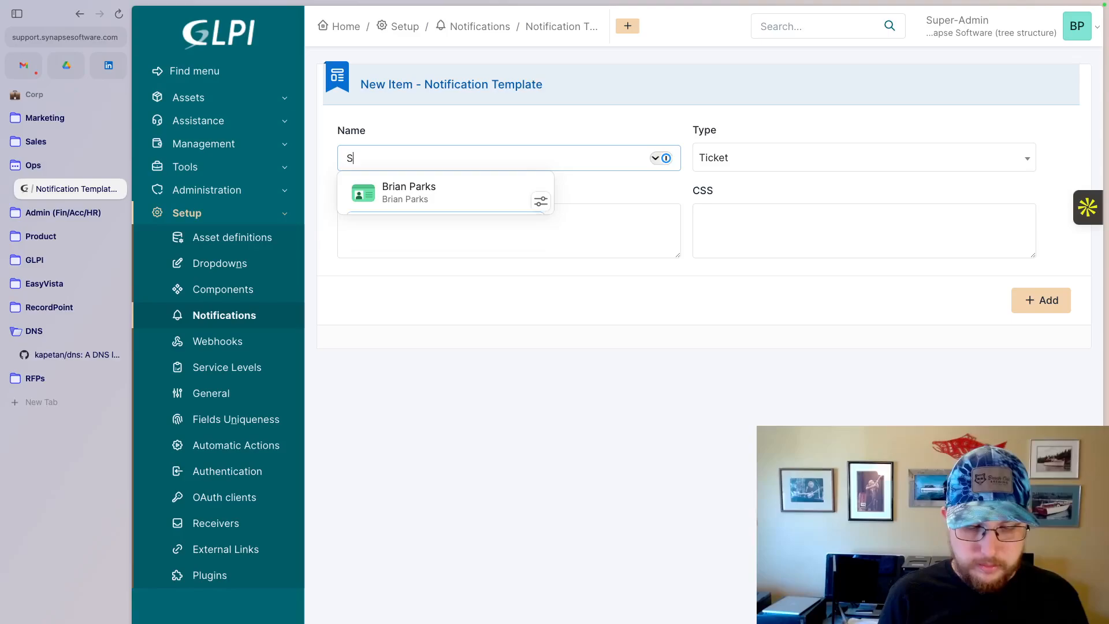
text(S Exist)
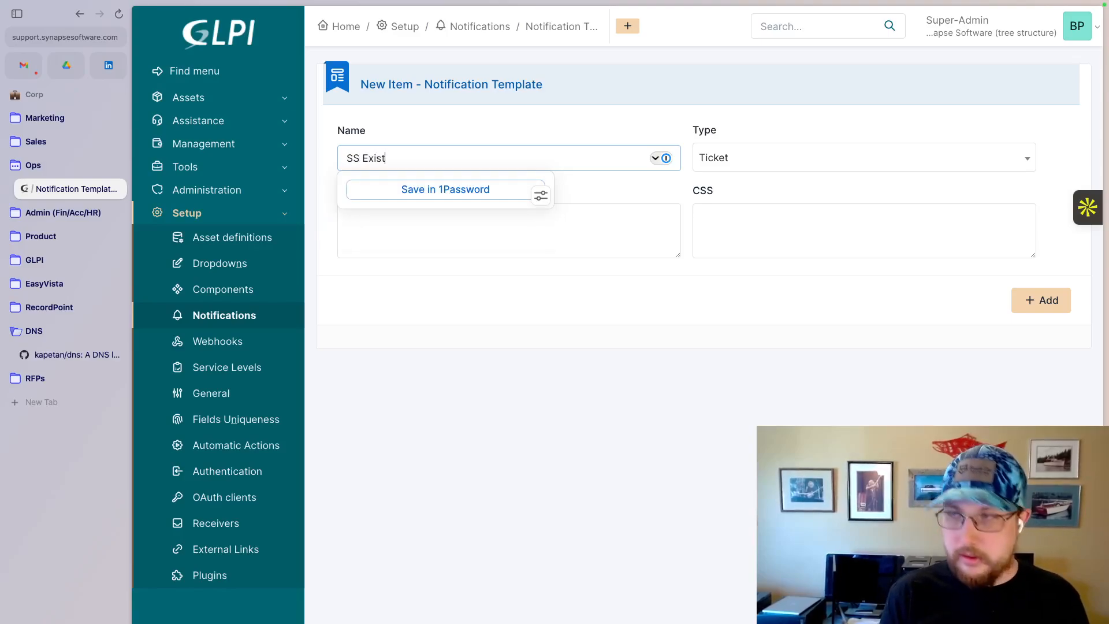
text(ing Ticket )
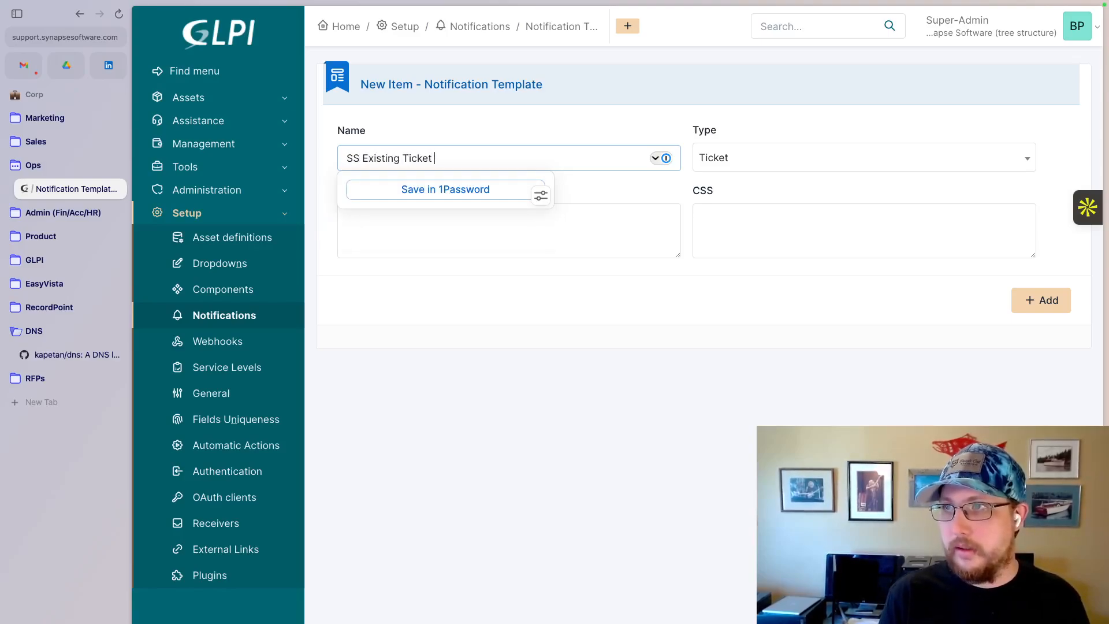
text(- New)
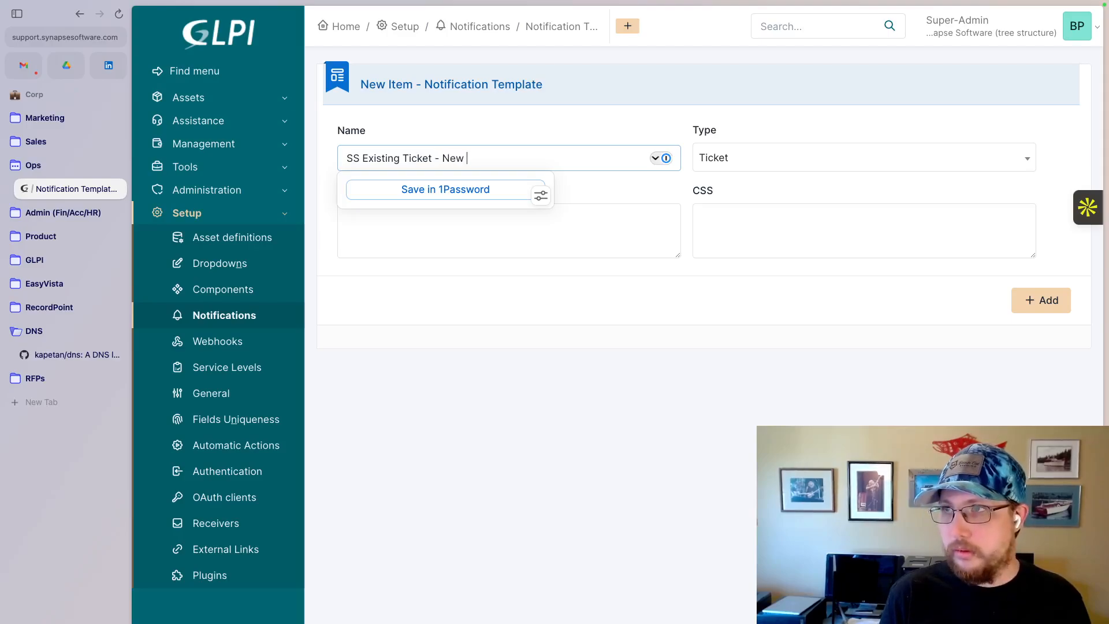
text( Update)
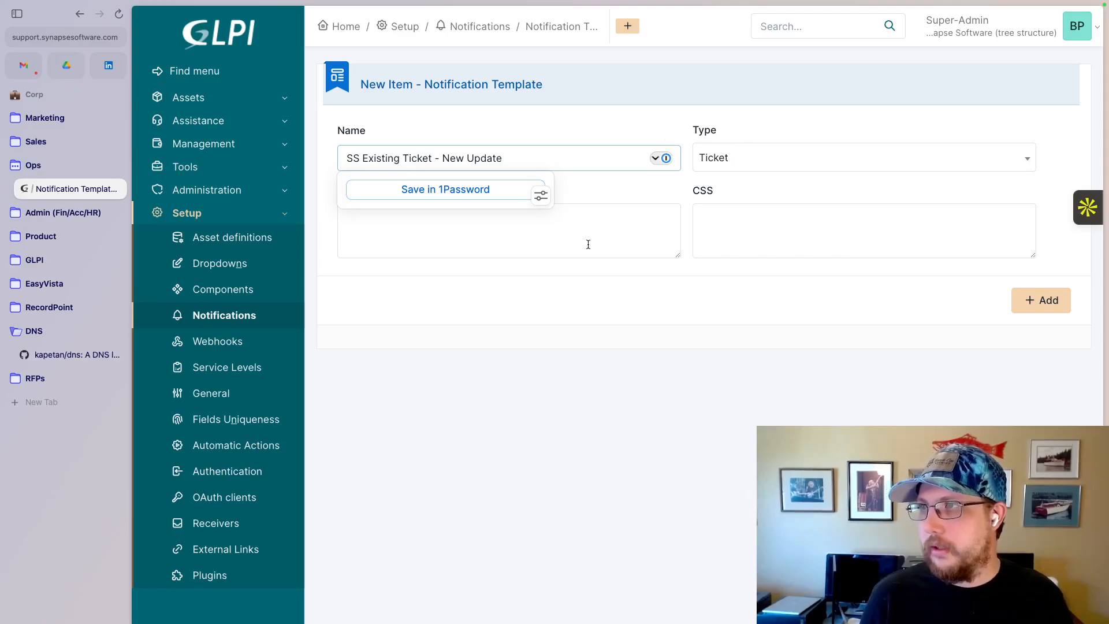
click(656, 234)
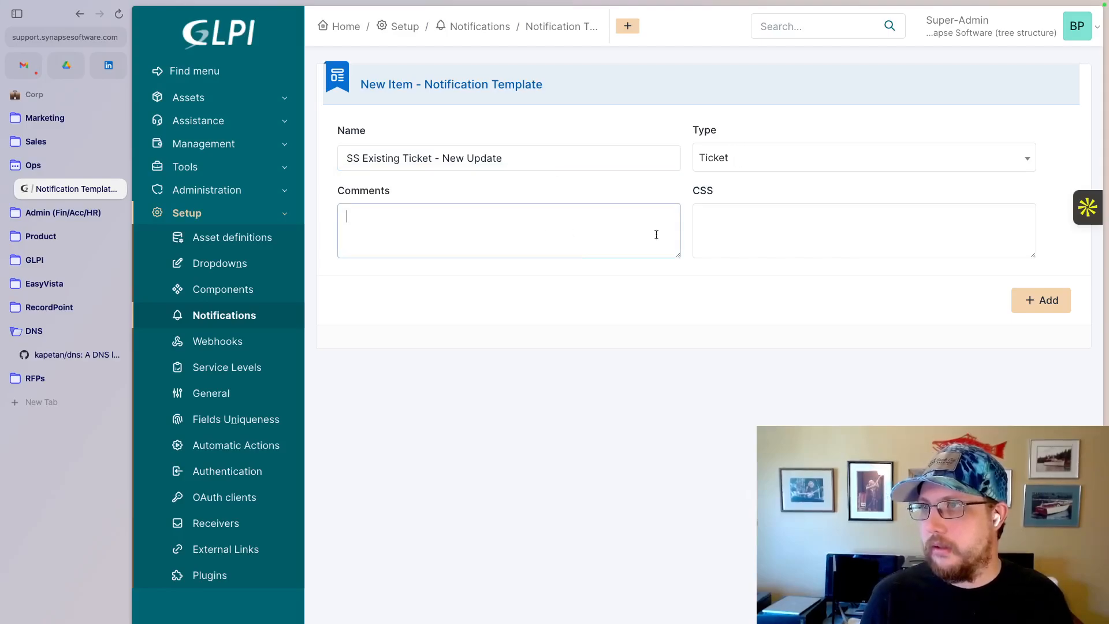
click(1036, 310)
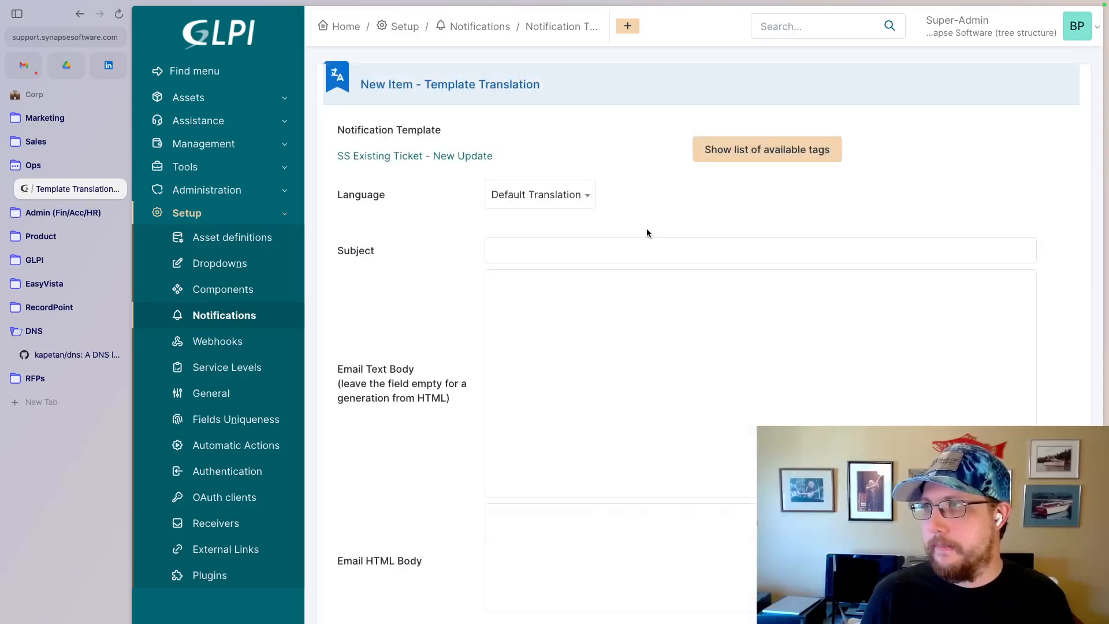
- Enter "Update on ticket ###ticket.id##" as the subject of the template's default translation
click(526, 250)
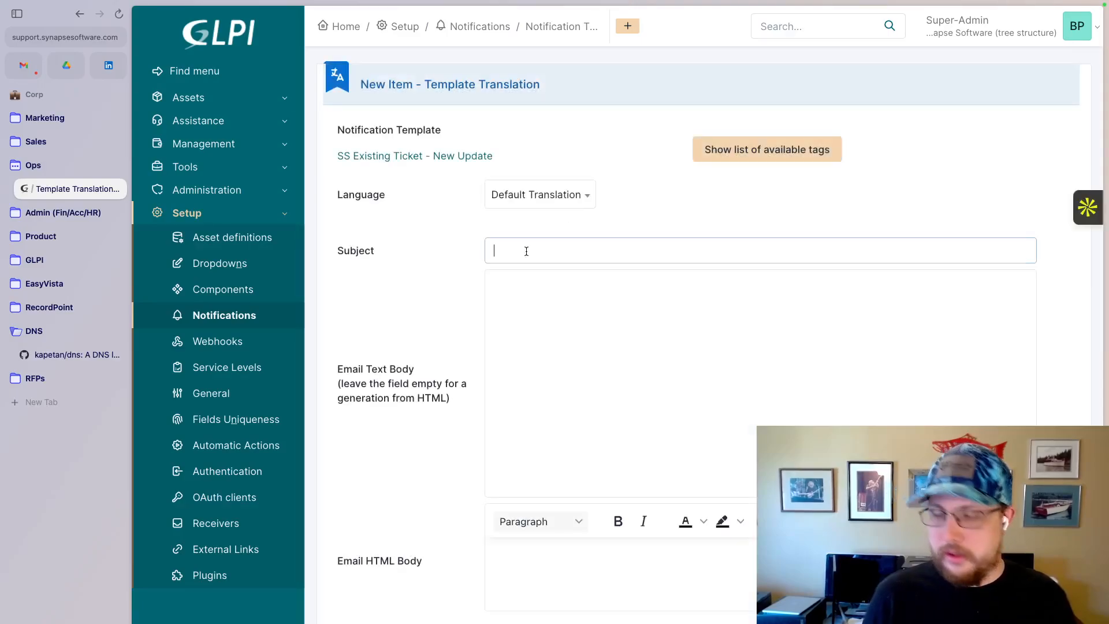
text(Update)
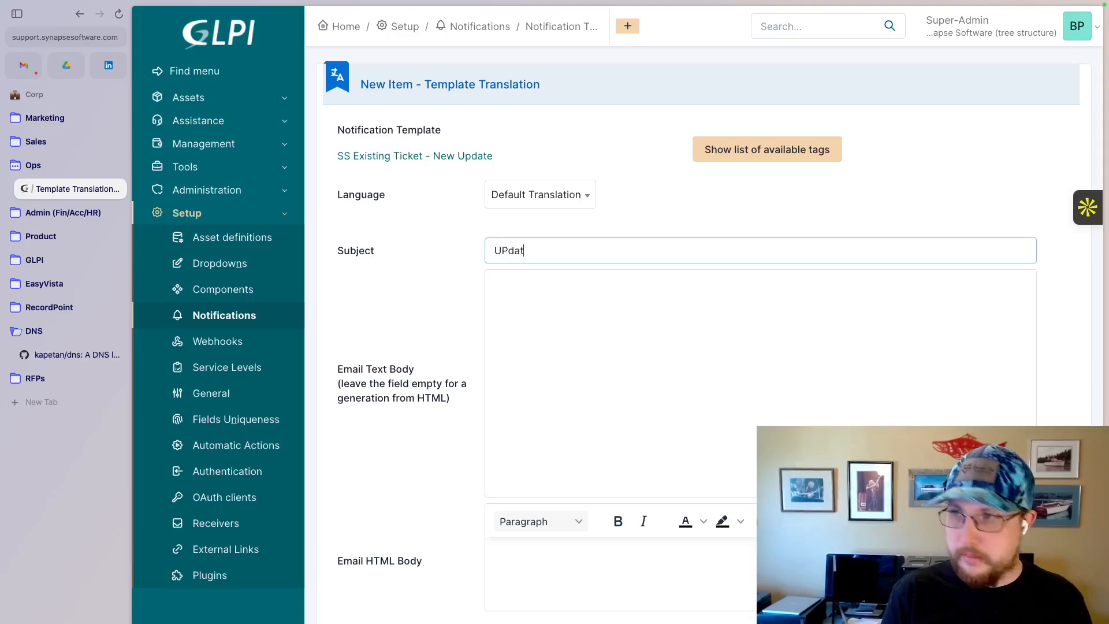
key(BackSpace)
key(BackSpace)
key(BackSpace)
key(BackSpace)
text(a)
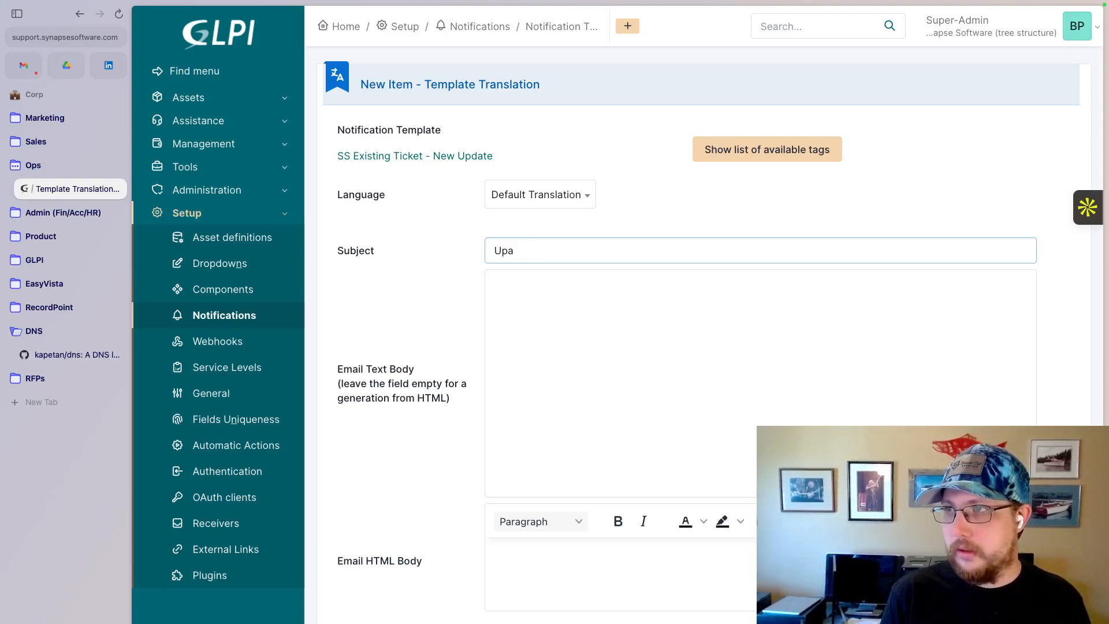
key(BackSpace)
text(date on ticket )
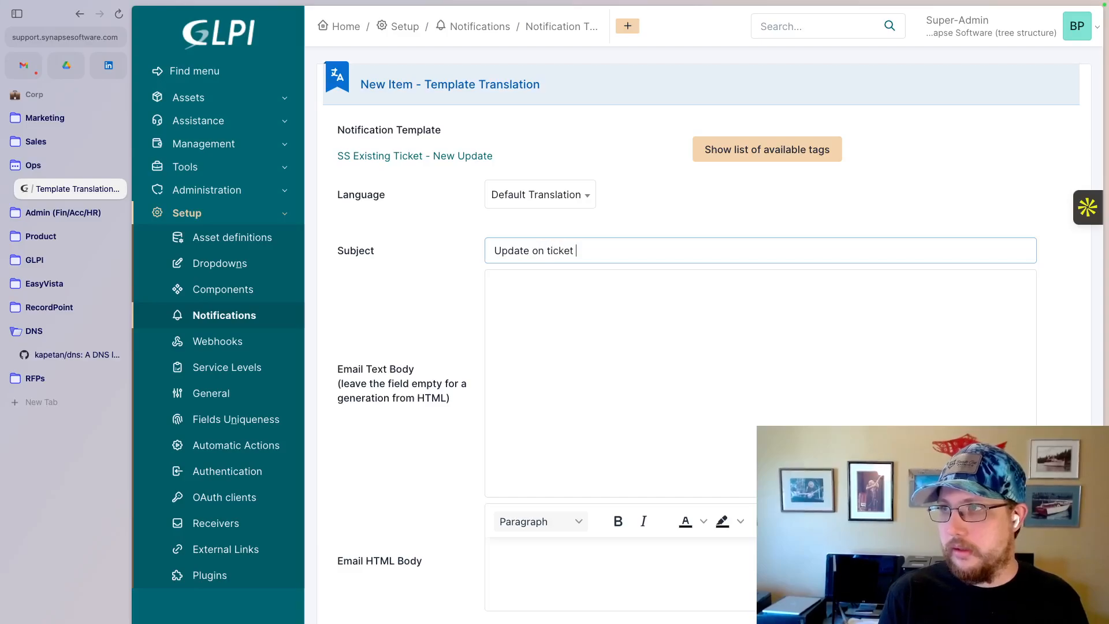
text(##)
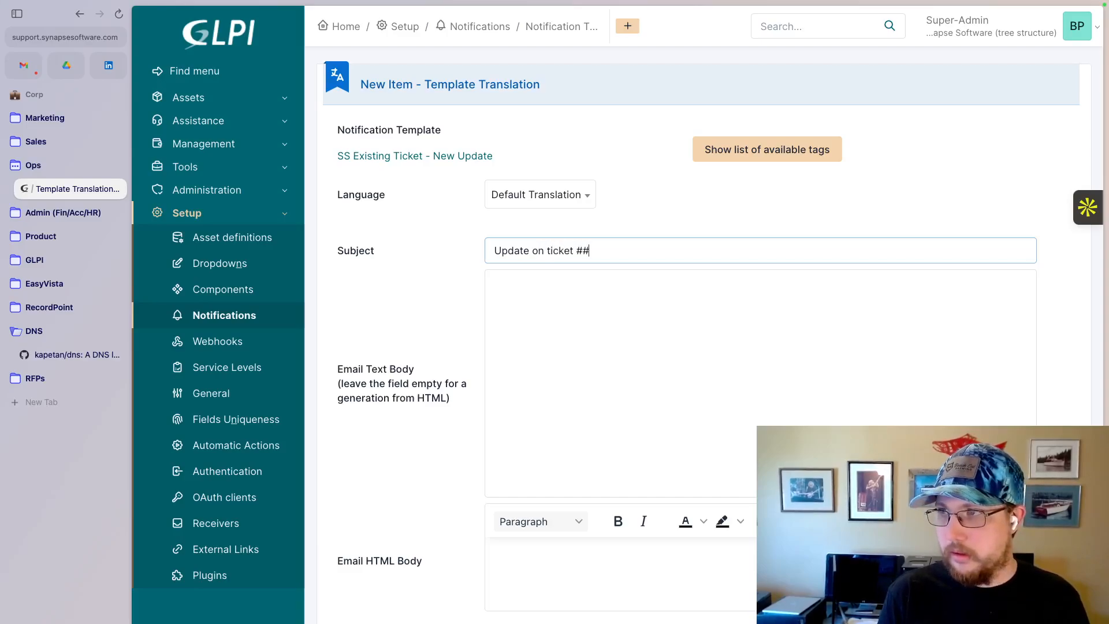
text(#ticket)
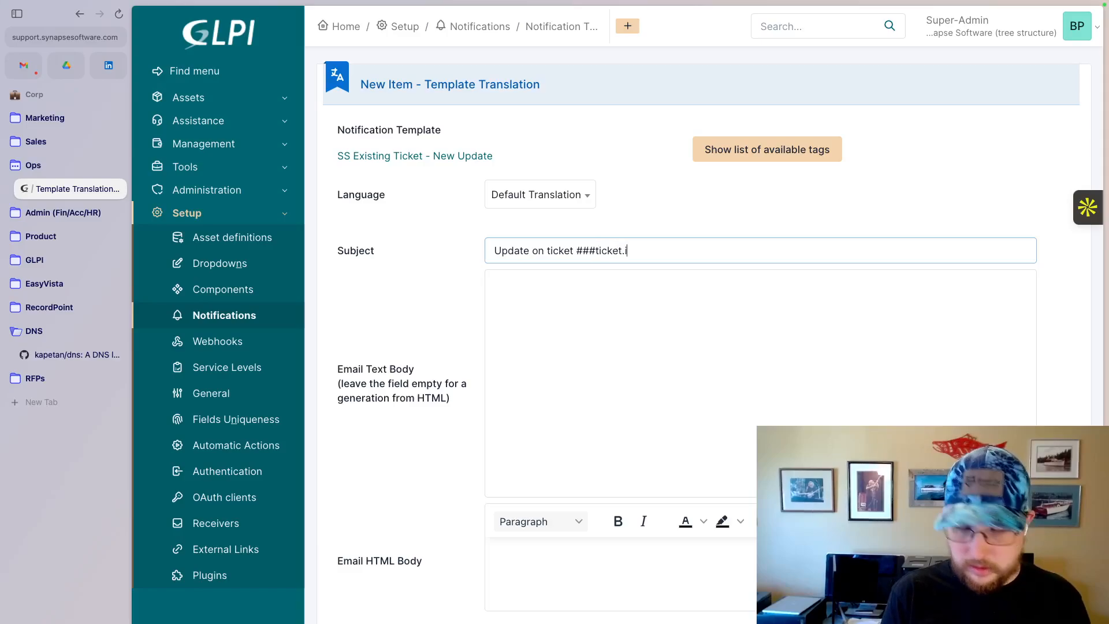
text(.id@@)
key(BackSpace)
key(BackSpace)
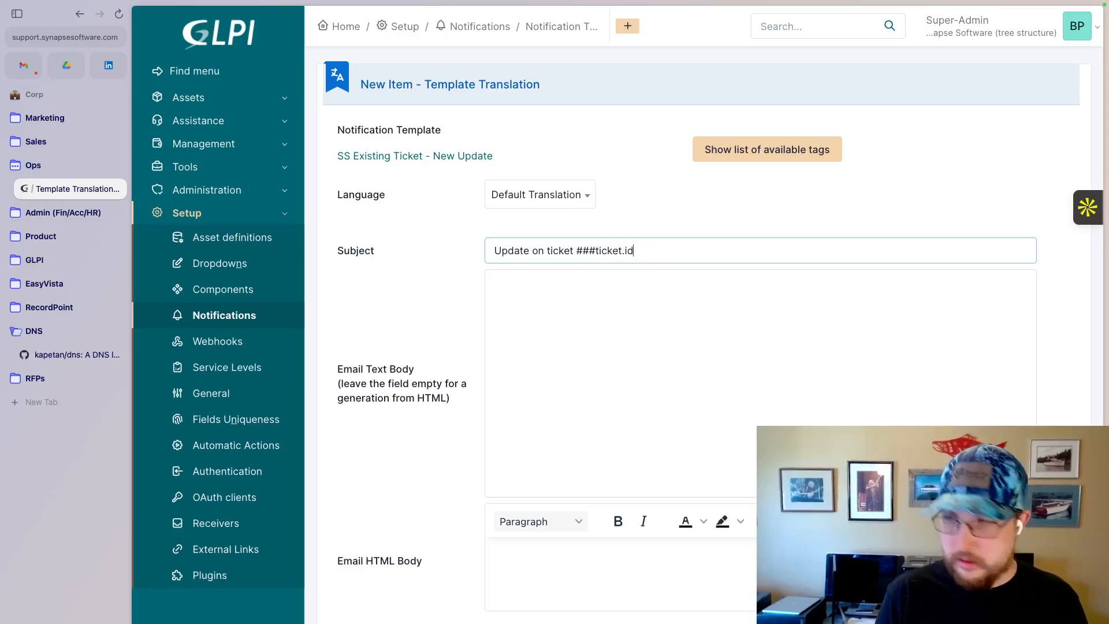
text(##)
- Paste the copied ticket-created message into the Email Text Body and append ": ##ticket.title##" to the subject
click(520, 286)
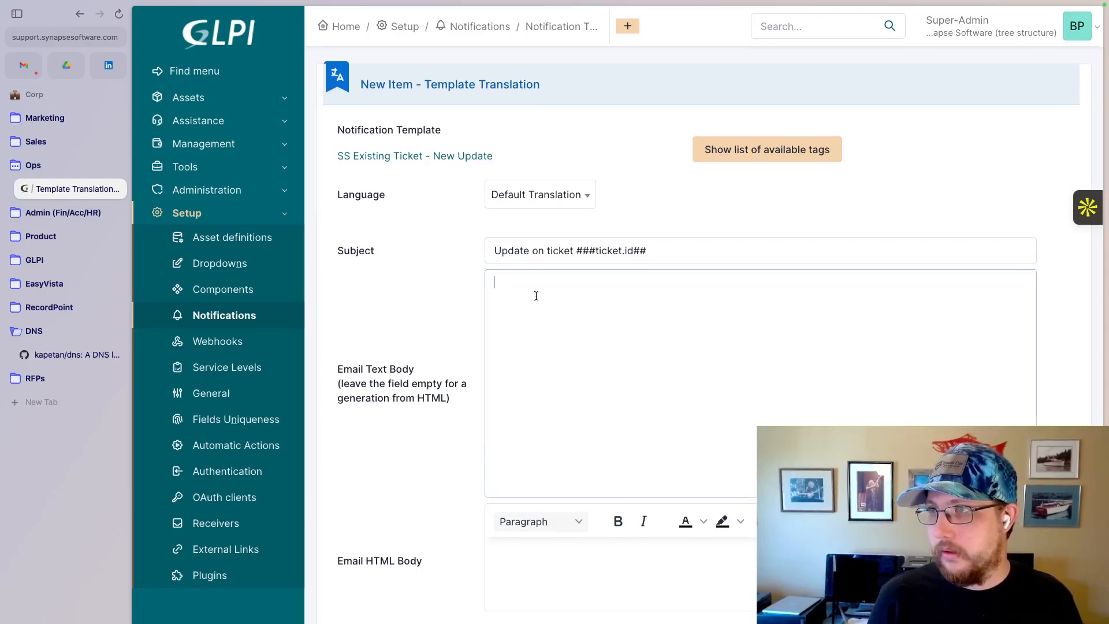
text(Ticket ###ticket.id## has been created: ##ticket.title##.  Authors: ##ticket.authors##  ##ticket.description##  --- To provide more details for this ticket, please reply to this email. To view the full ticket and its history, visit ##ticket.url##)
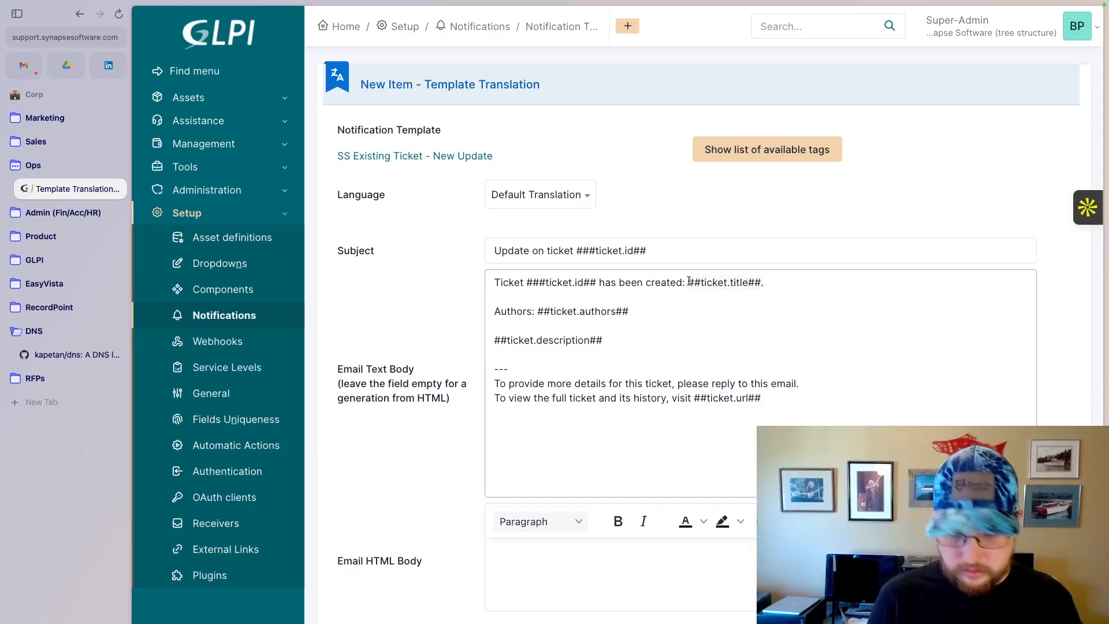
click(703, 250)
text(: ##ticket.title##.)
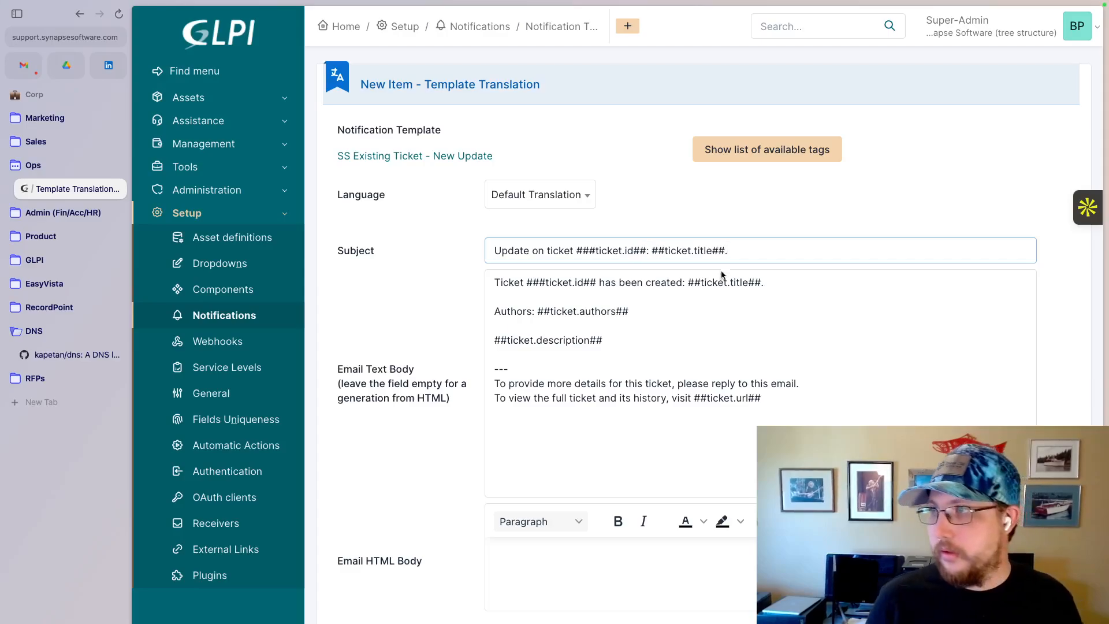
key(BackSpace)
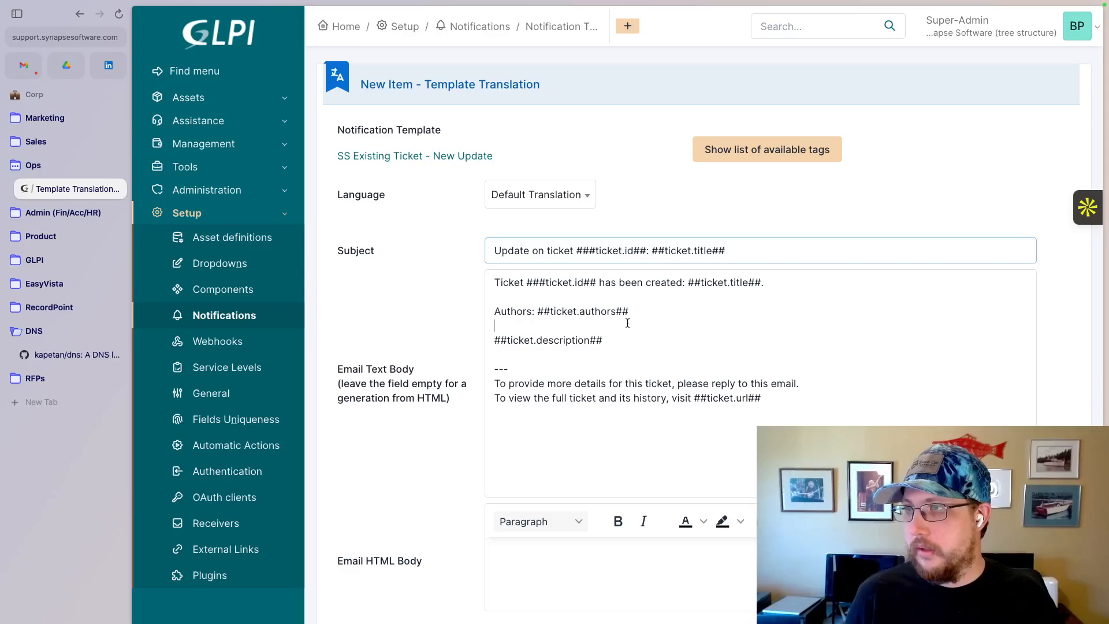
- Reword the text body's opening to "Ticket ###ticket.id## (##ticket.title##) has been updated"
double_click(649, 286)
text(updated)
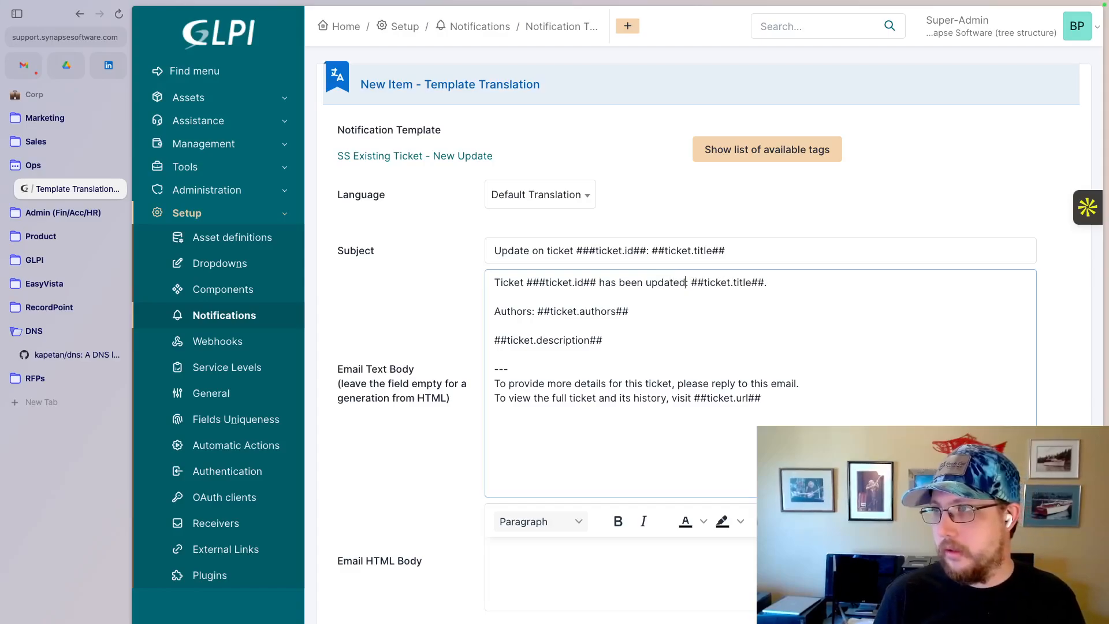
text( ())
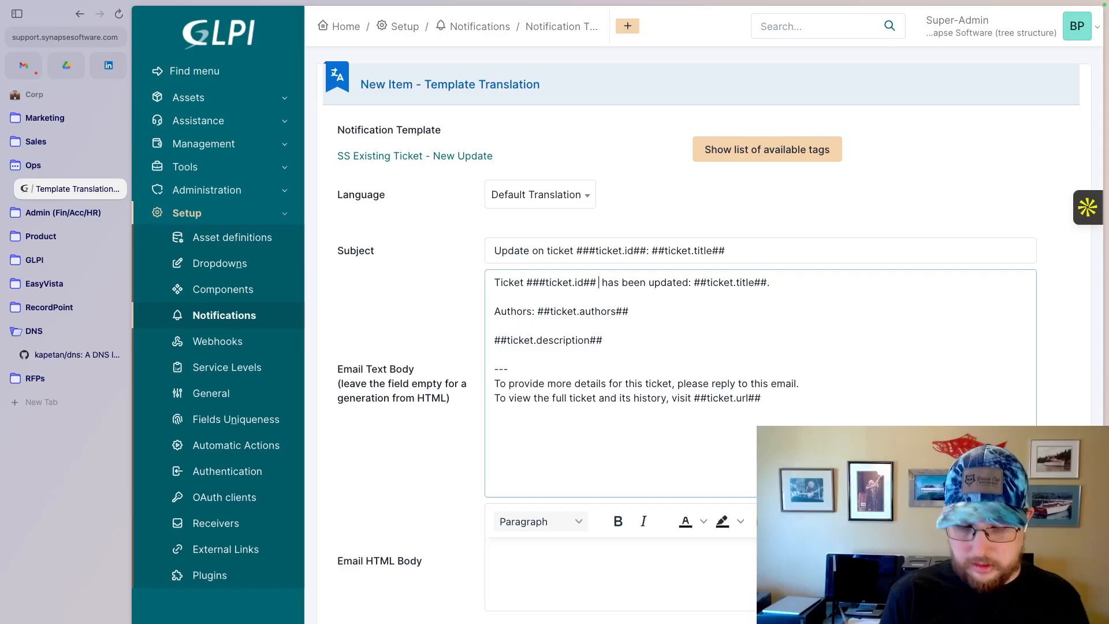
click(775, 284)
text(.)
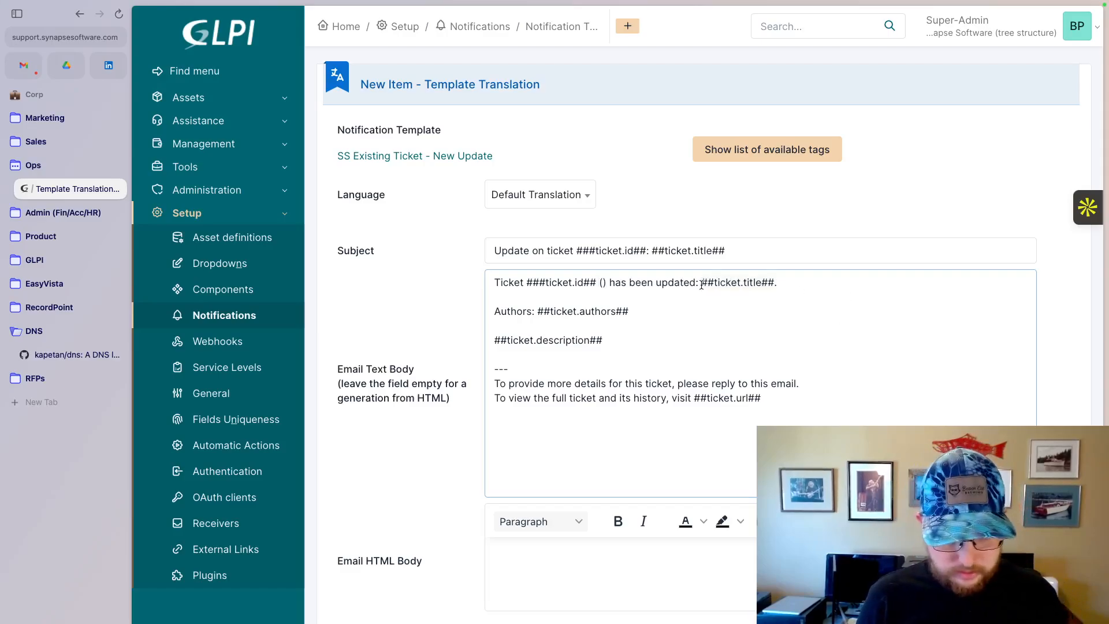
click(604, 282)
text(##ticket.title##)
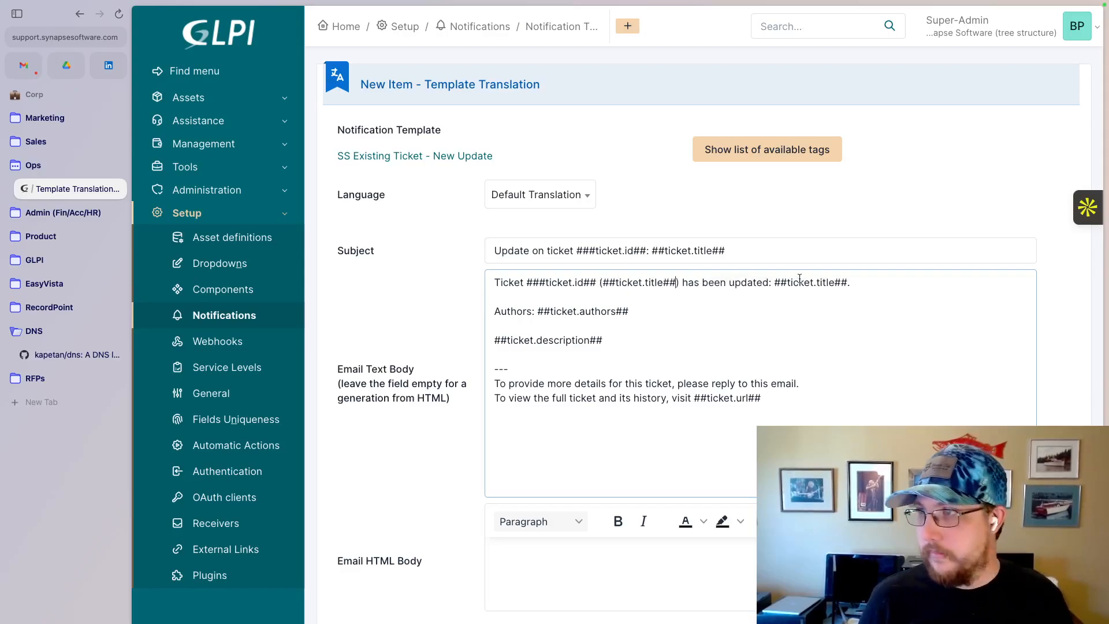
- Remove the title tag after "has been updated:" and the authors and description lines from the text body
click(884, 282)
text(=)
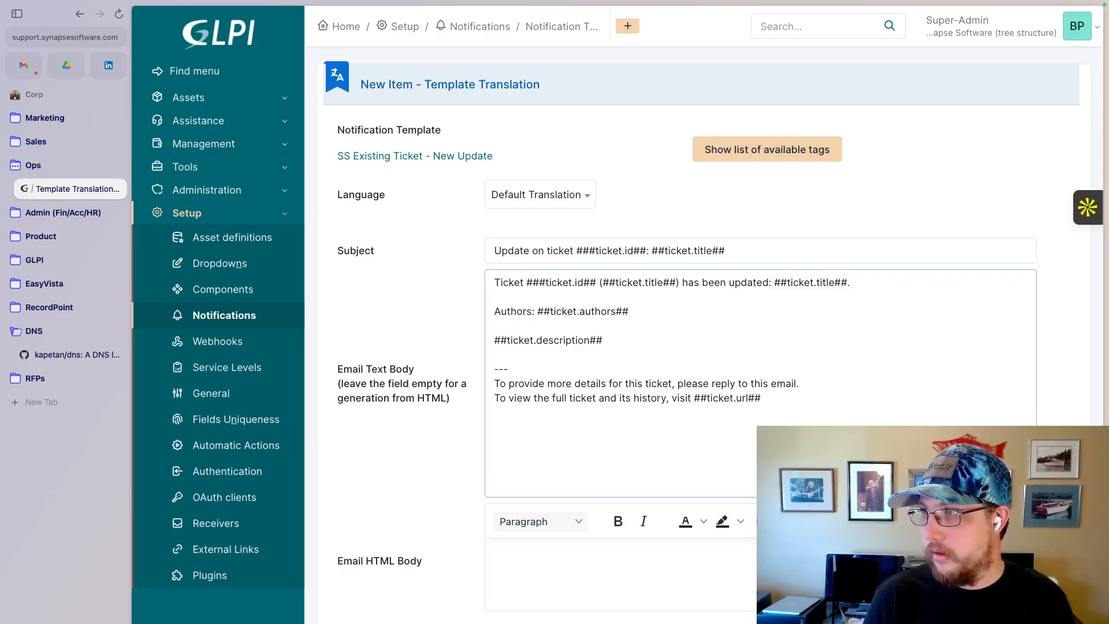
key(BackSpace)
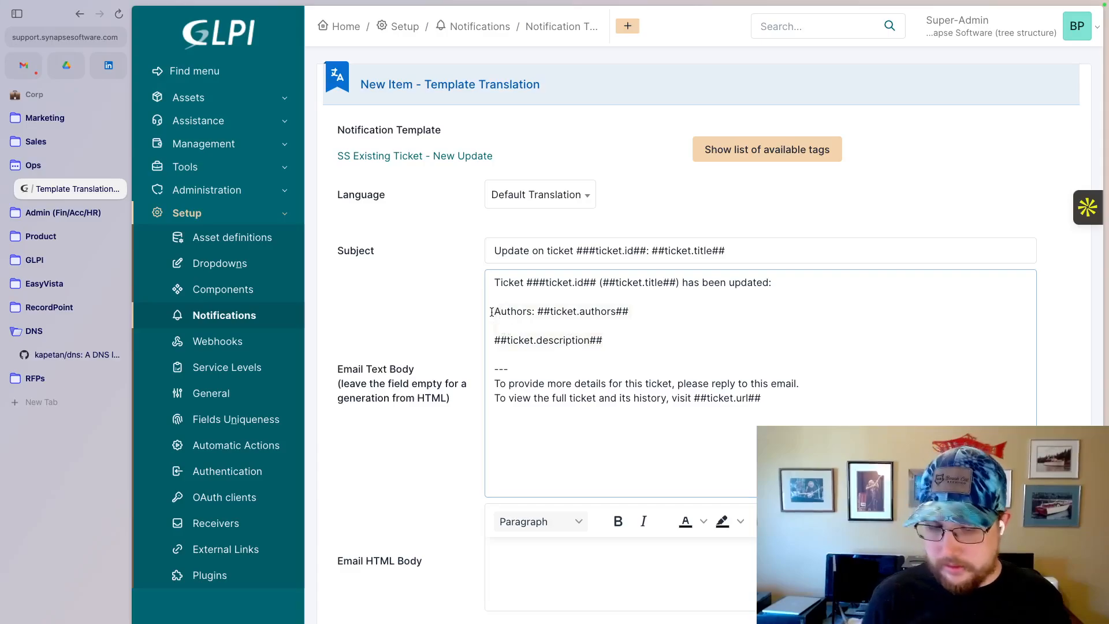
key(BackSpace)
key(BackSpace)
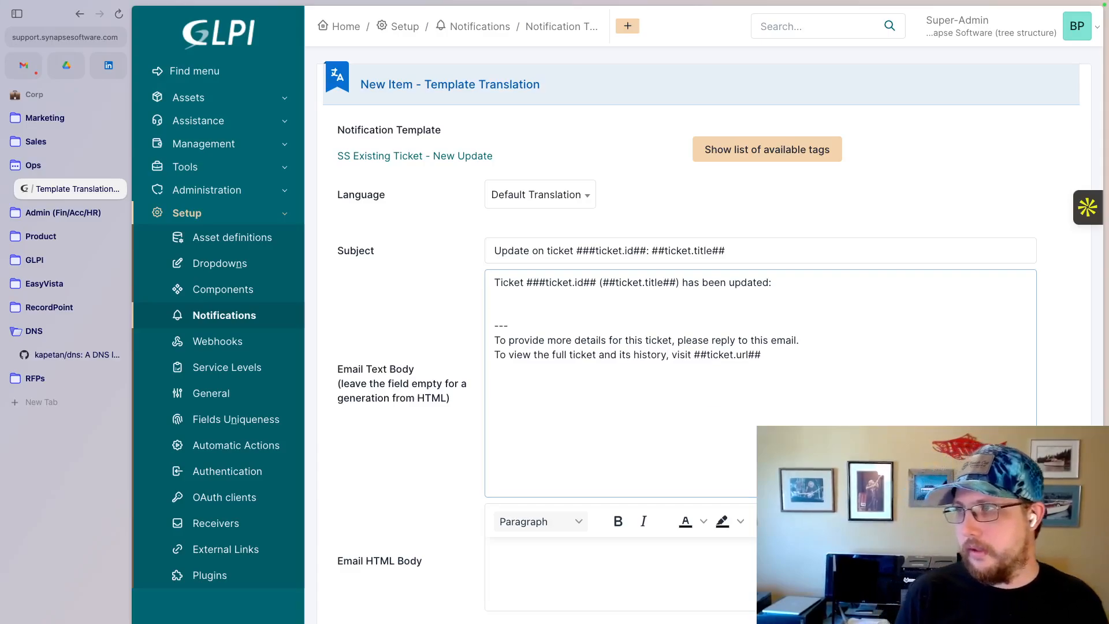
key(BackSpace)
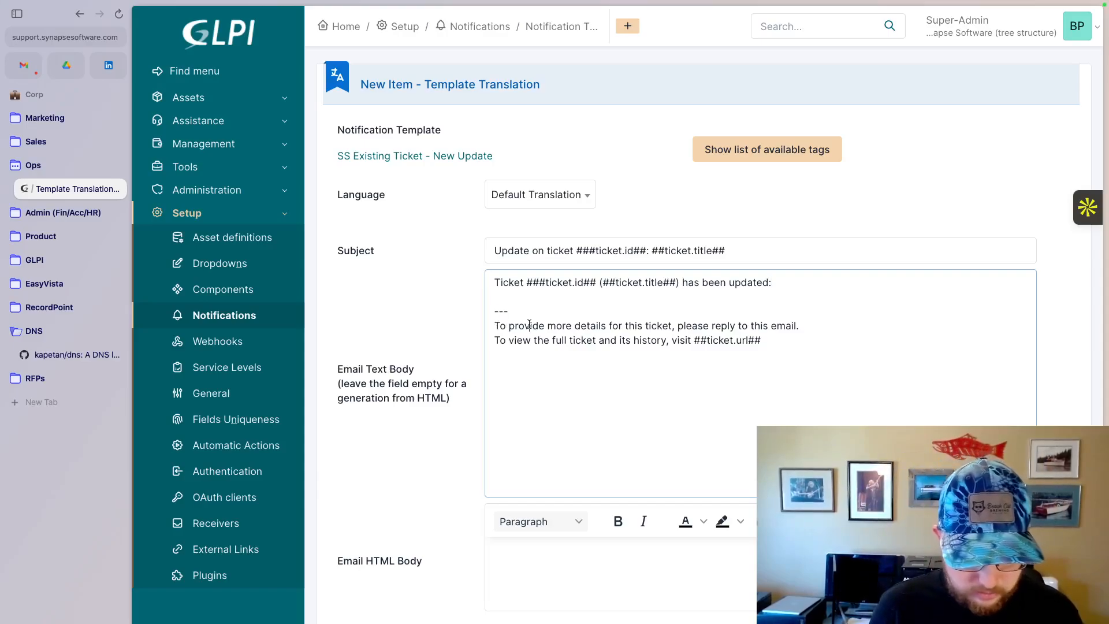
- Paste the edited message into the Email HTML Body and add the translation to the template
click(545, 578)
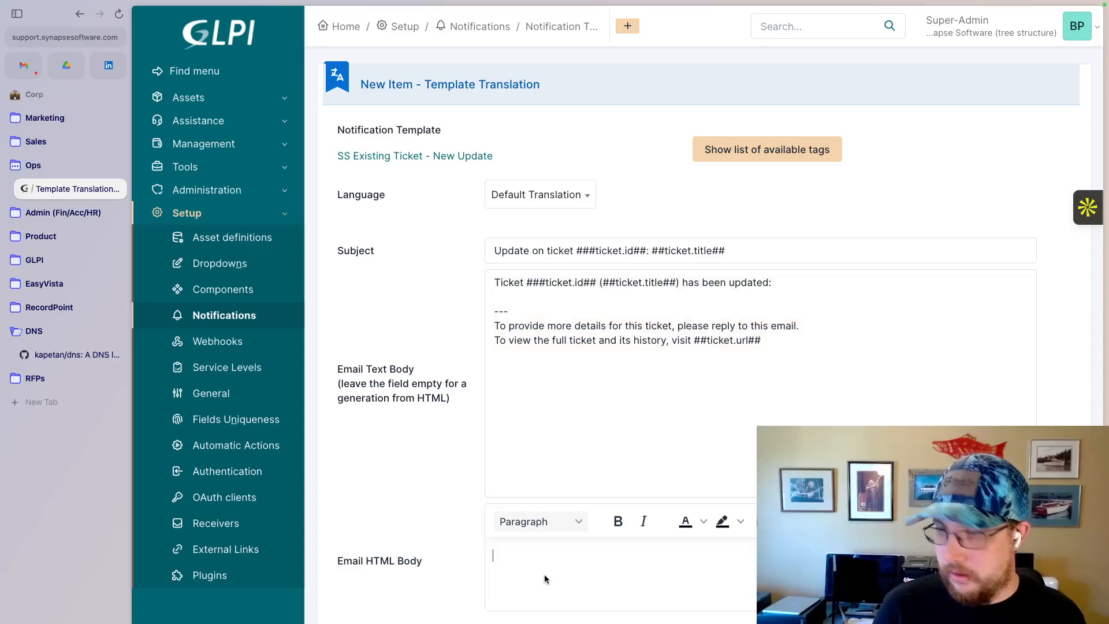
text(Ticket ###ticket.id## (##ticket.title##) has been updated:  --- To provide more details for this ticket, please reply to this email. To view the full ticket and its history, visit ##ticket.url##)
scroll(545, 578, down, 1)
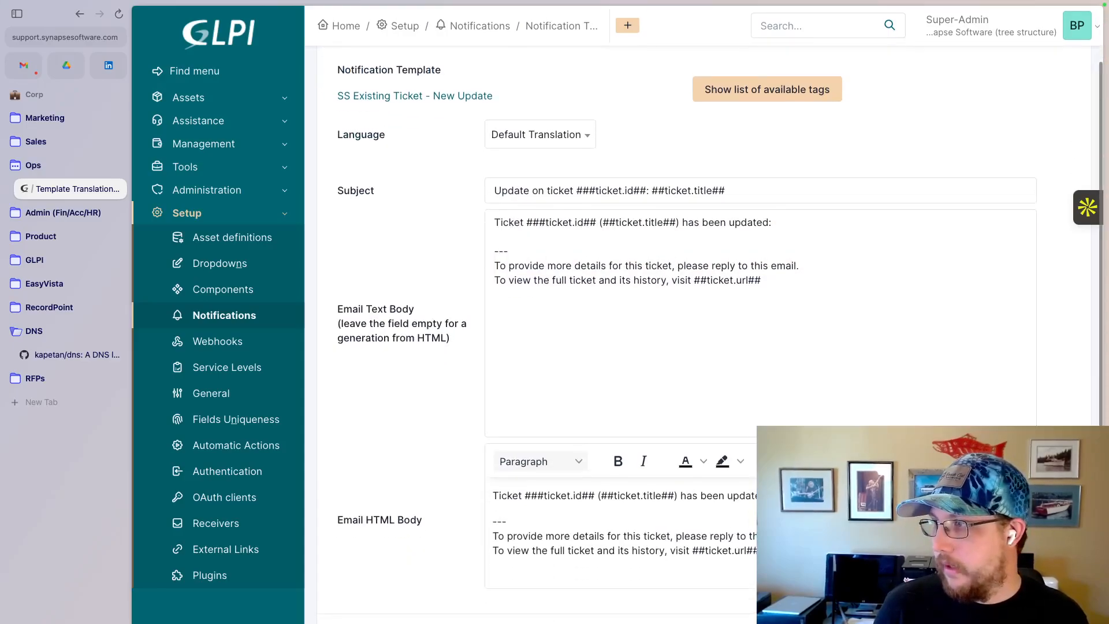
click(1042, 621)
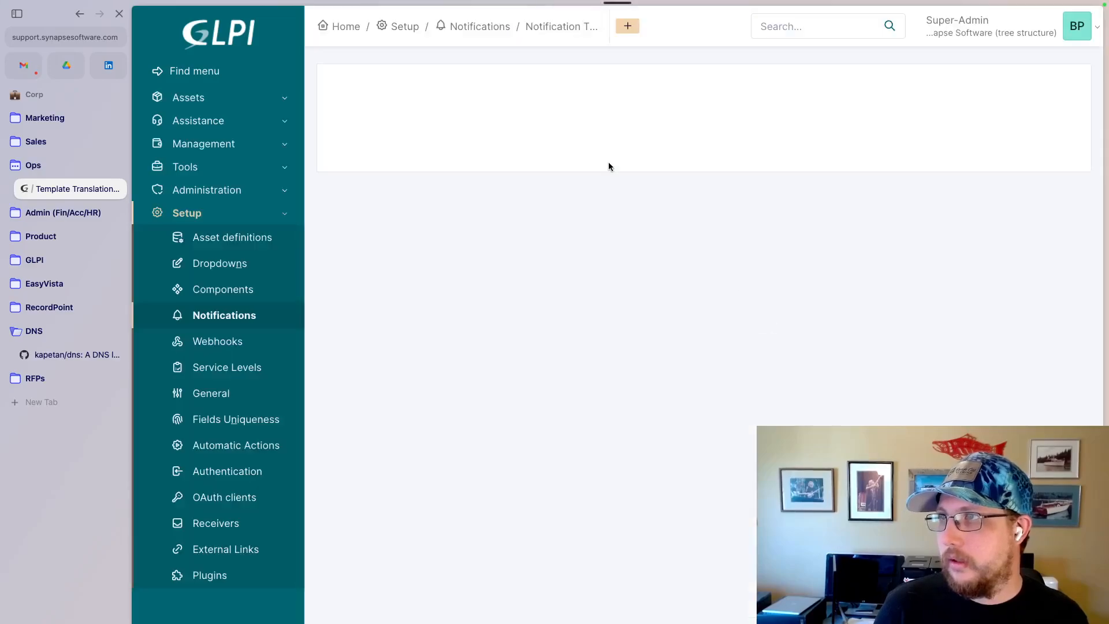
- Reopen the SS Existing Ticket - New Update template and check its default translation
click(547, 32)
scroll(432, 468, down, 5)
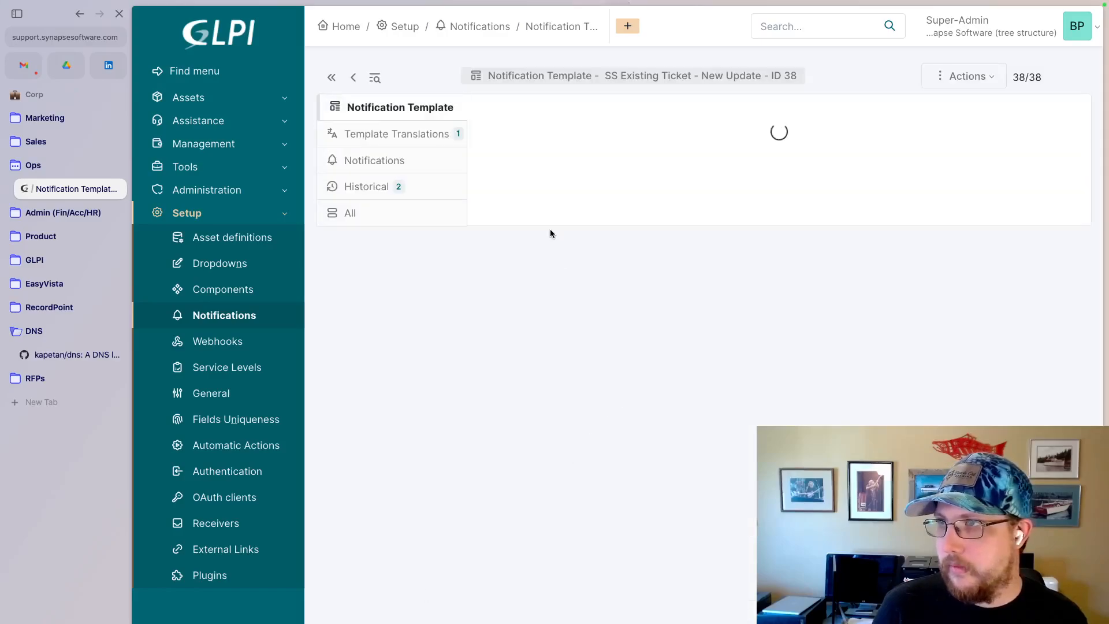
click(401, 145)
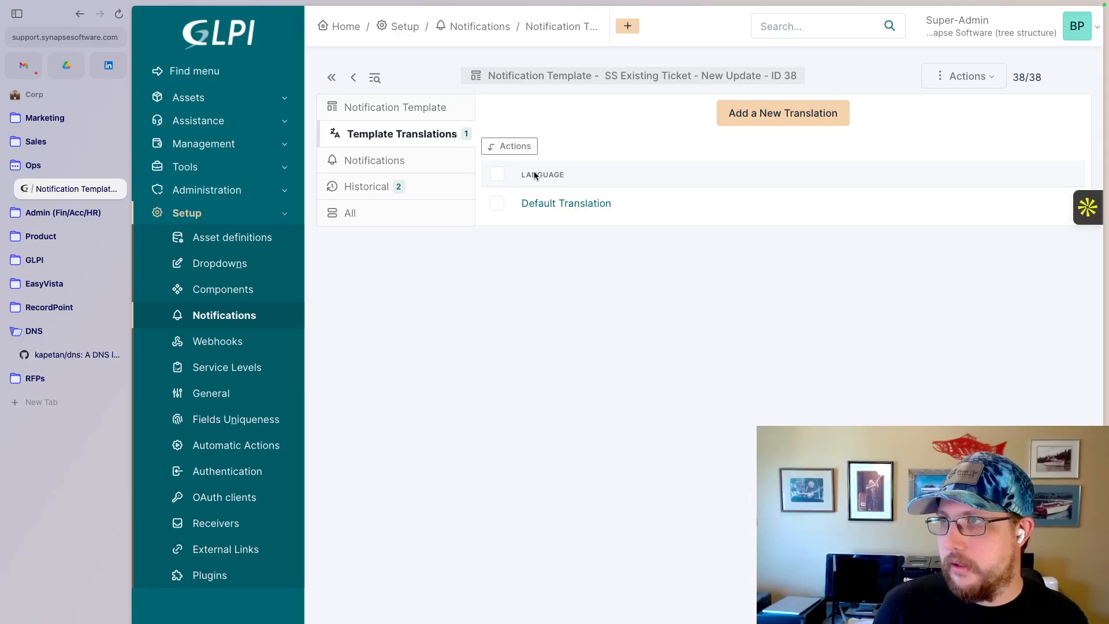
click(545, 205)
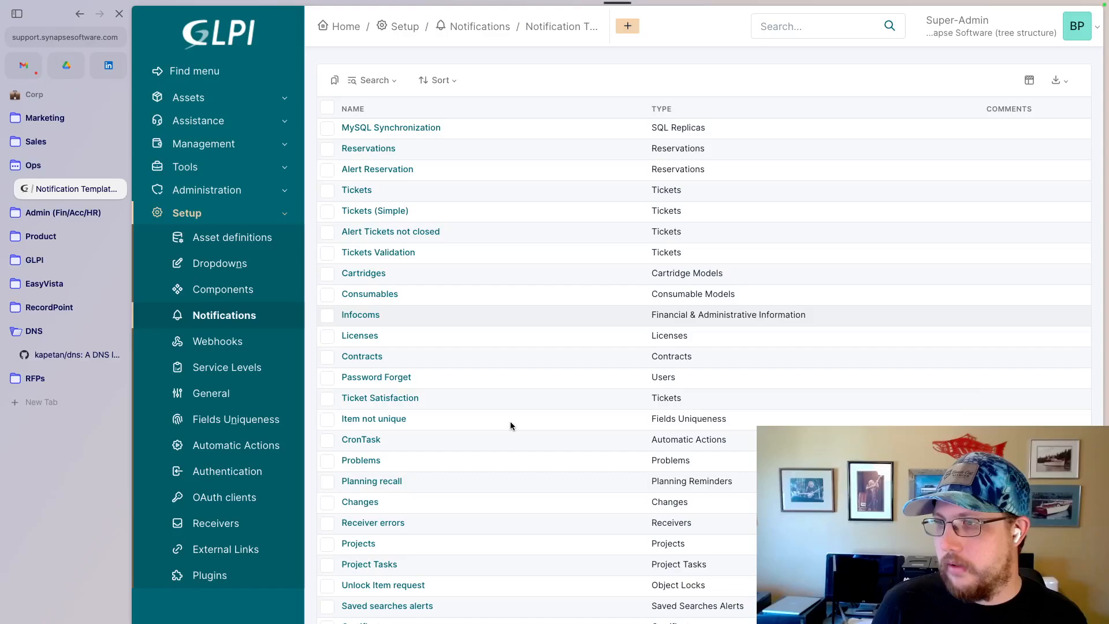
- Open the SS Existing Ticket - New Observer template from the template list to view its translations
scroll(469, 484, down, 1)
scroll(469, 486, down, 4)
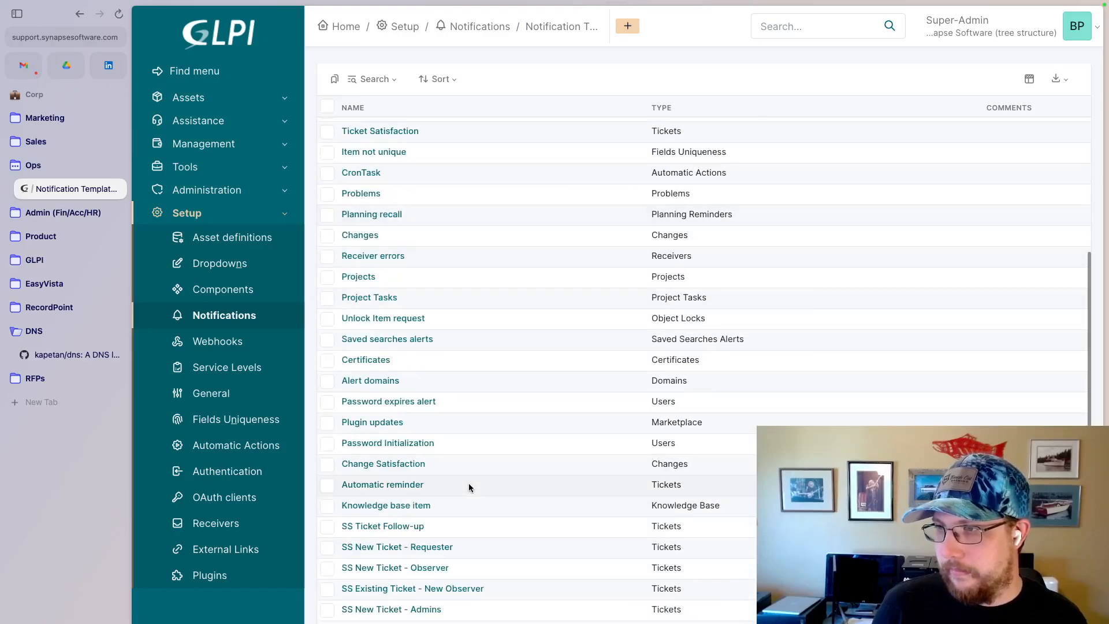
click(393, 592)
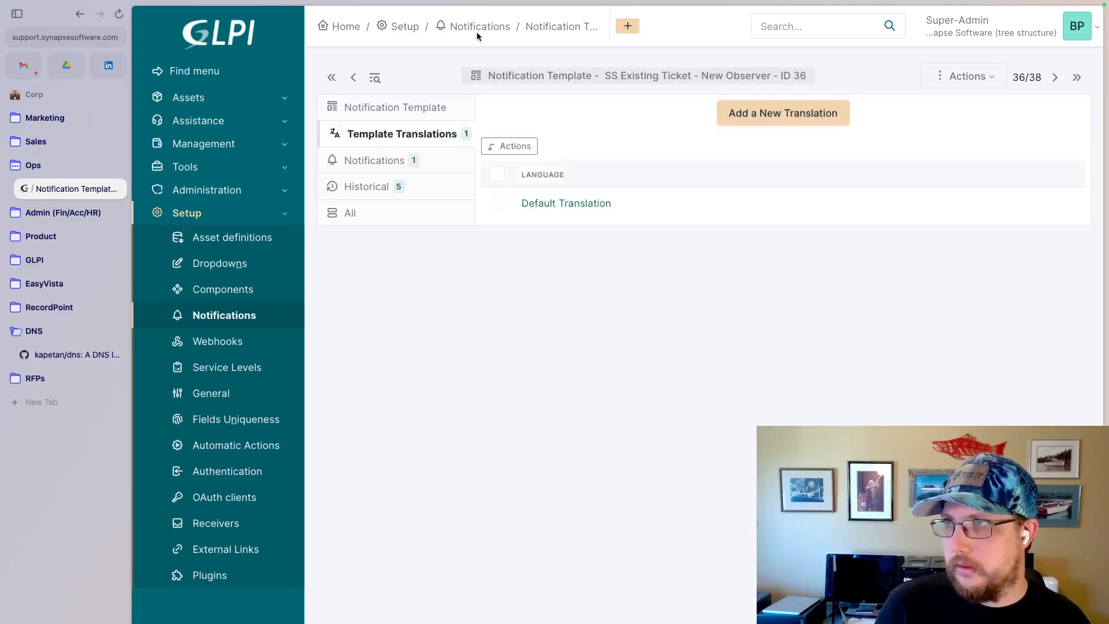
- Open the default translation of the SS Ticket Follow-up template and review its email text body
click(537, 27)
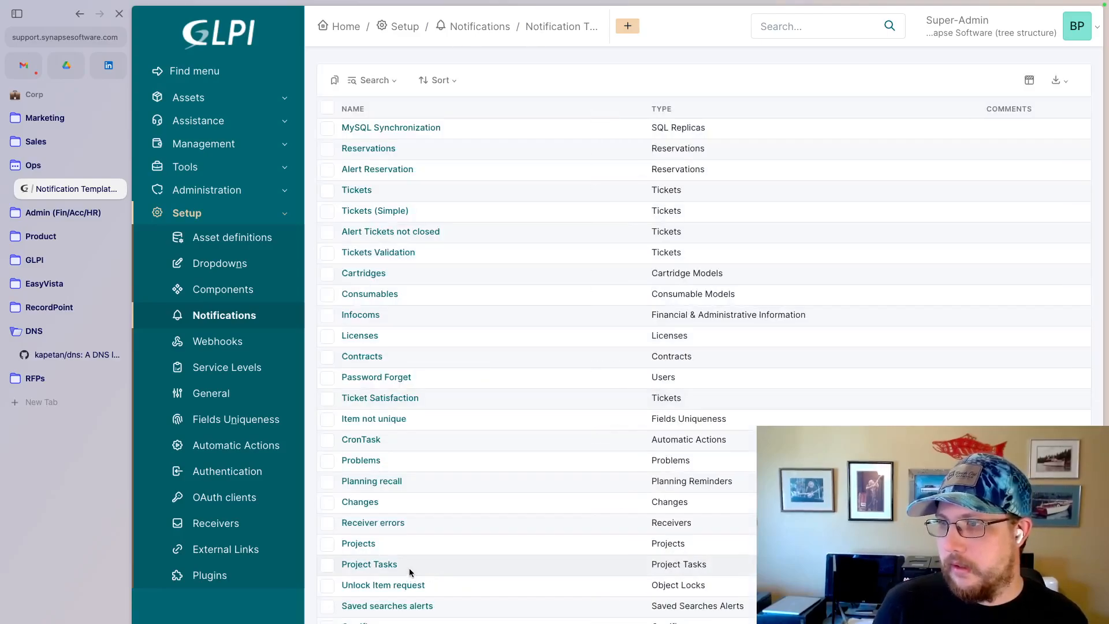
scroll(410, 572, down, 5)
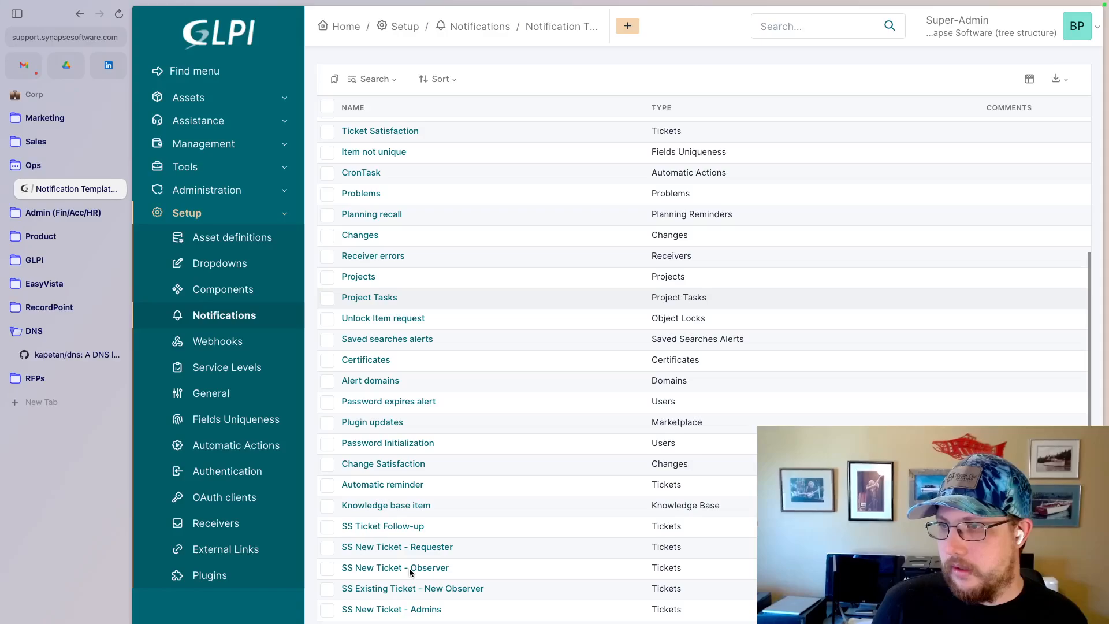
click(382, 526)
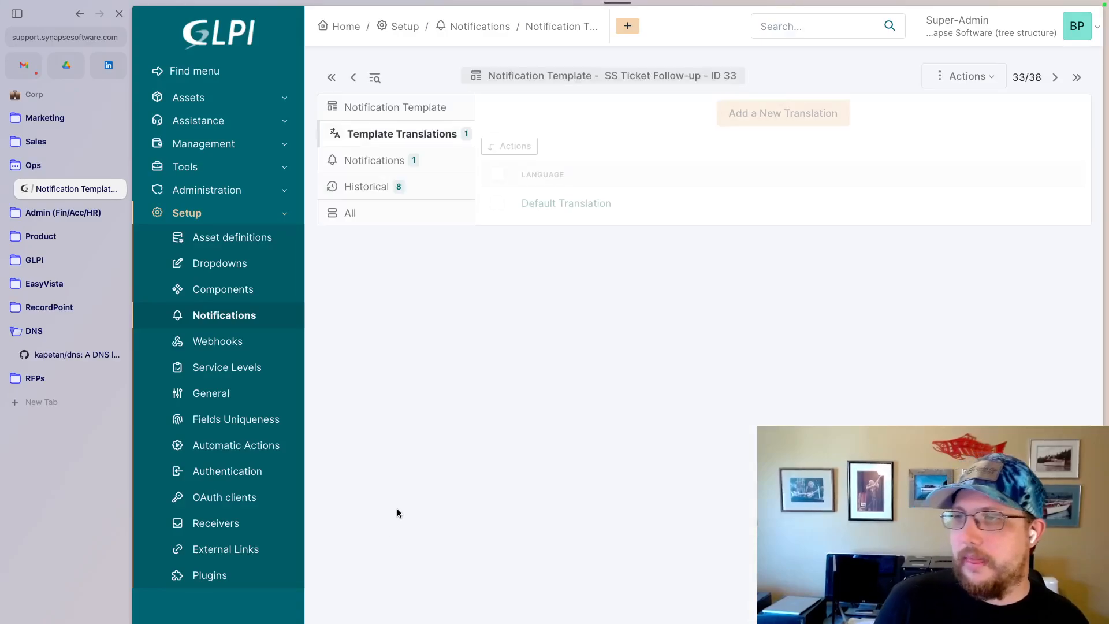
click(586, 203)
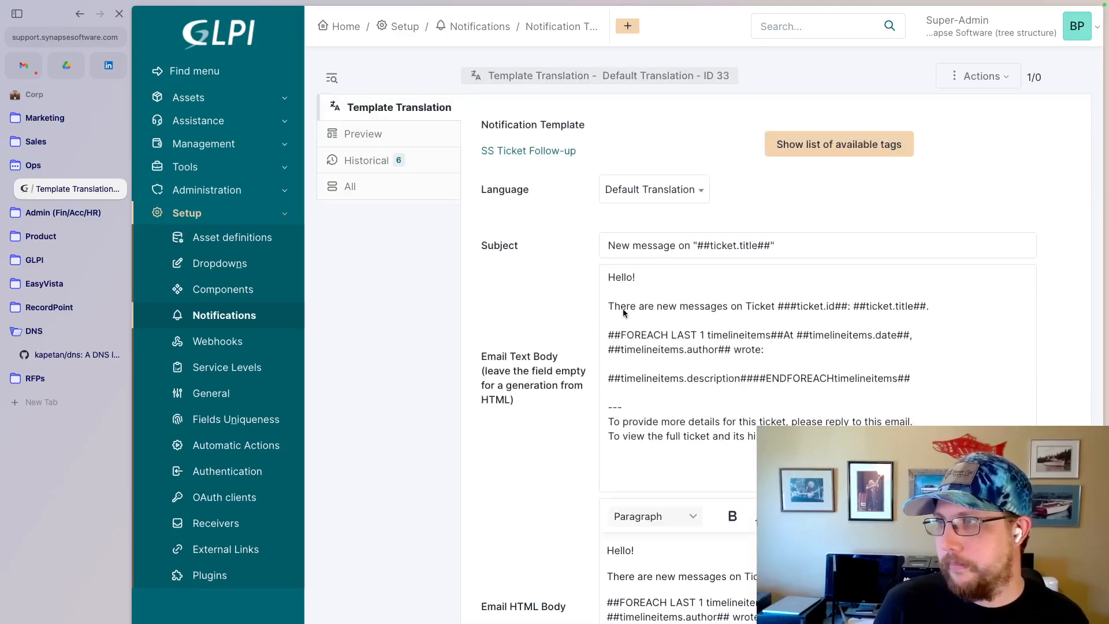
click(915, 381)
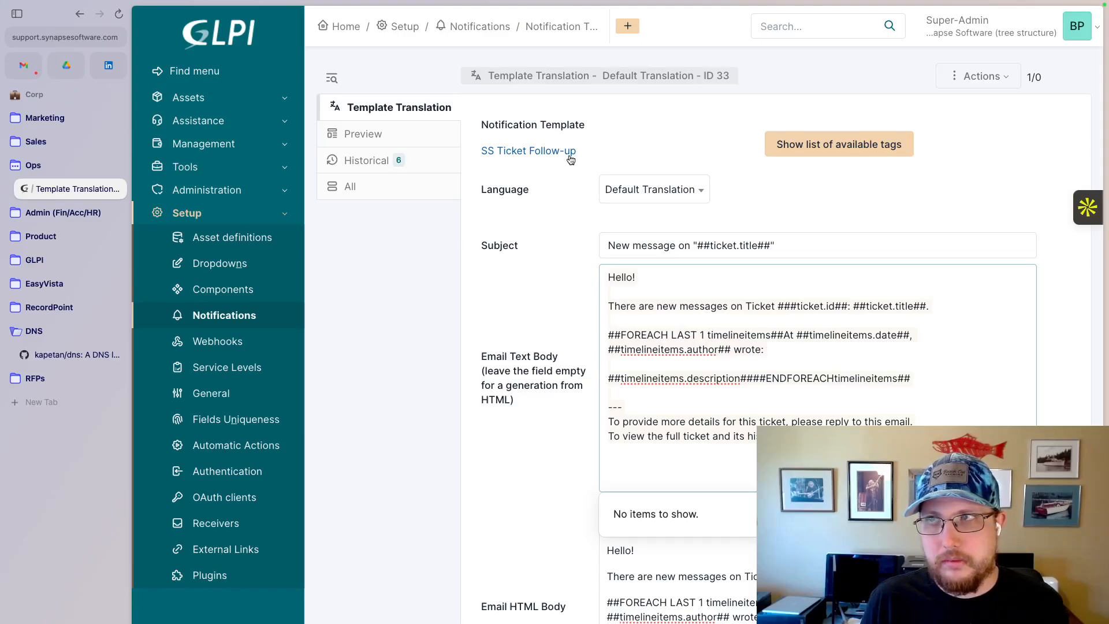
- Open the default translation of the SS Existing Ticket - New Update template and review its email text body
click(558, 28)
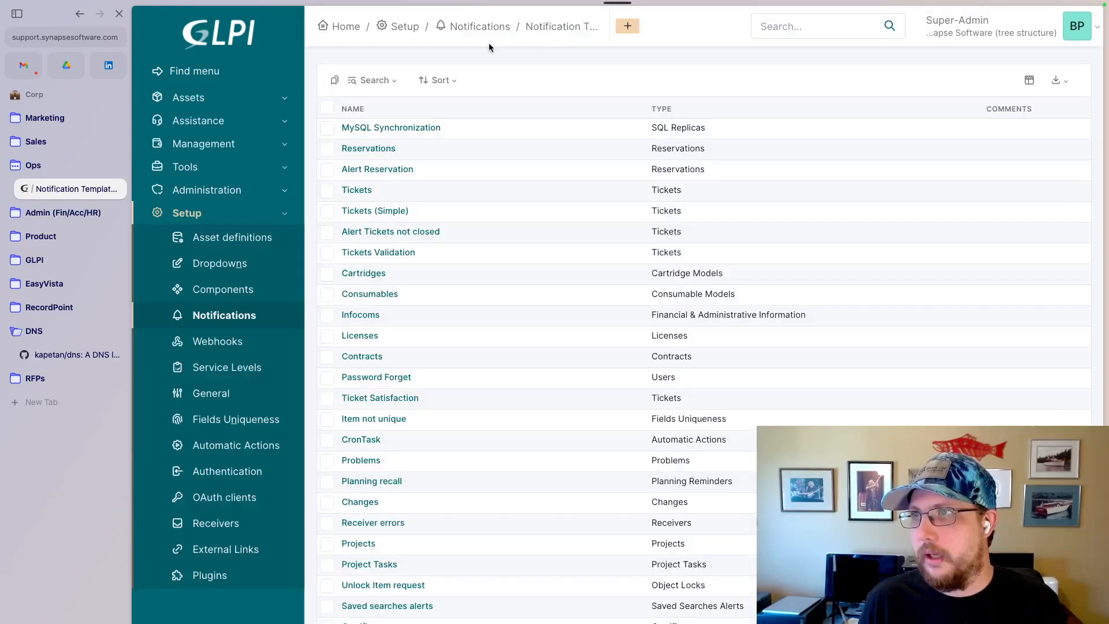
scroll(498, 290, down, 4)
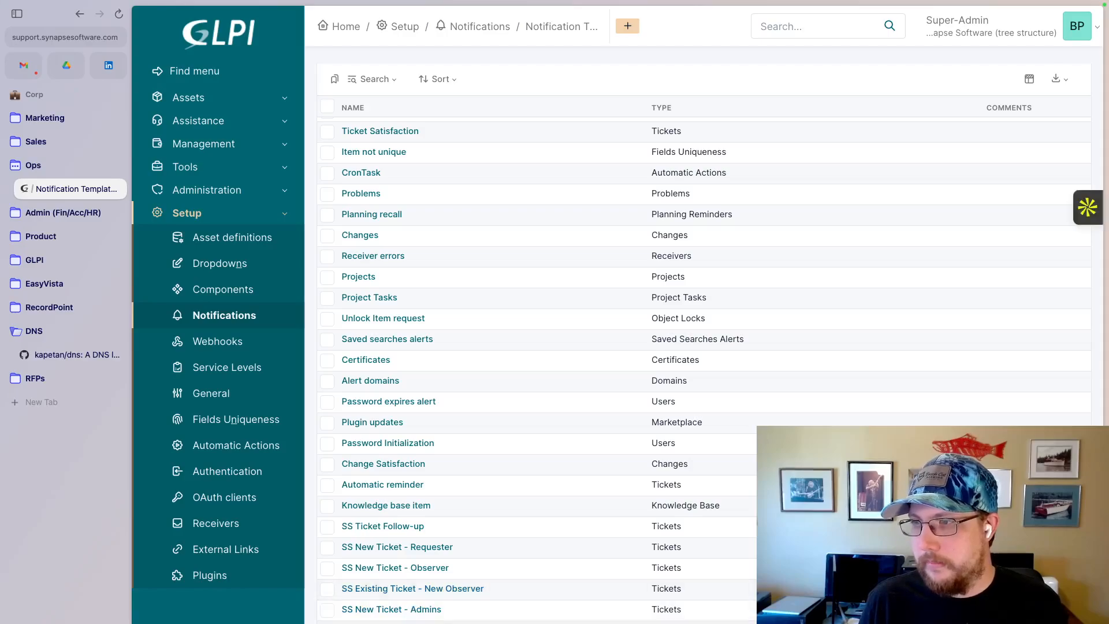
click(415, 623)
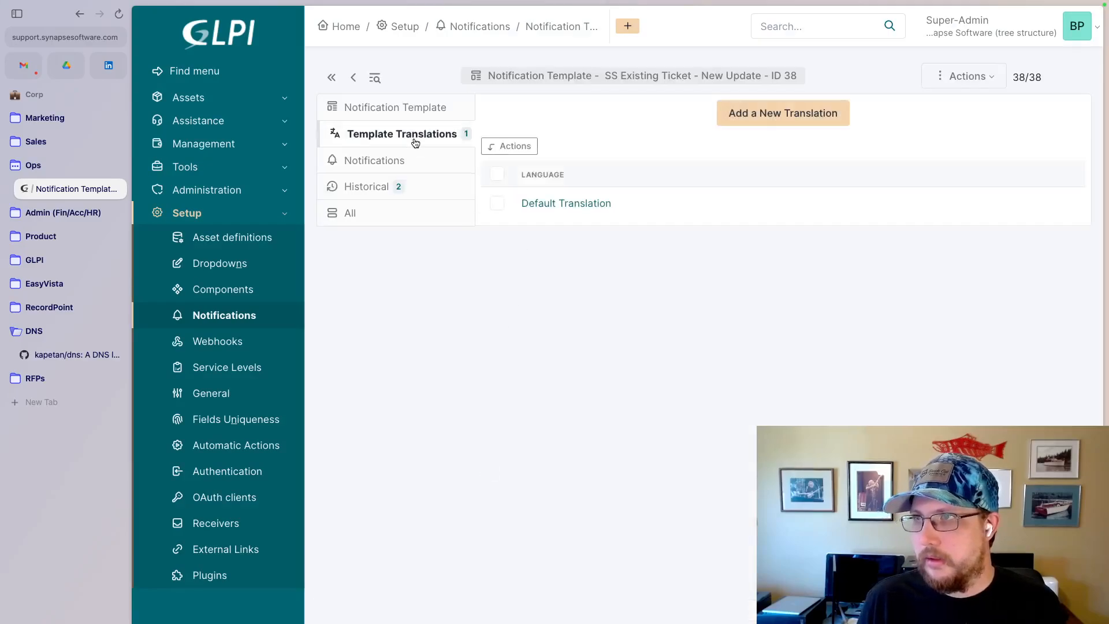
click(549, 204)
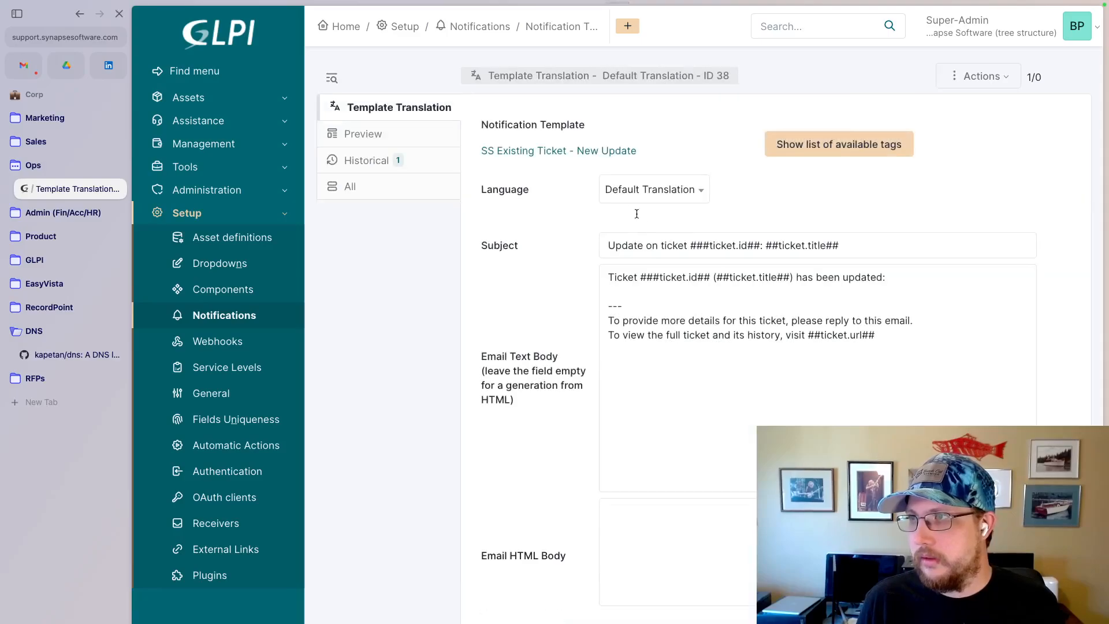
click(680, 371)
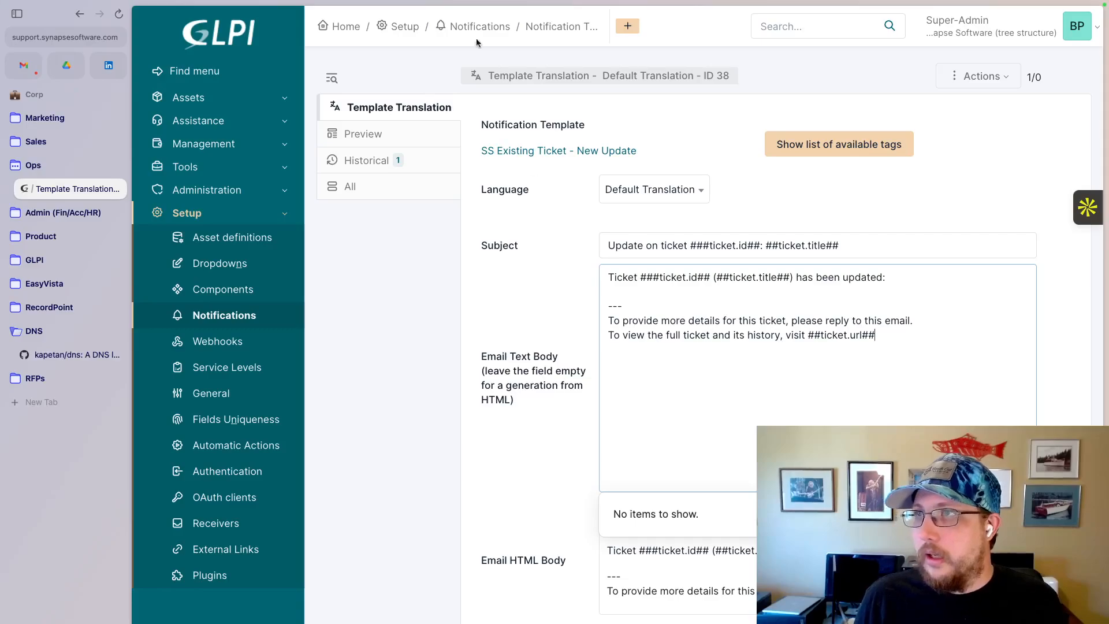
- Copy the full email text body from the SS Ticket Follow-up template's default translation
mouse_move(560, 26)
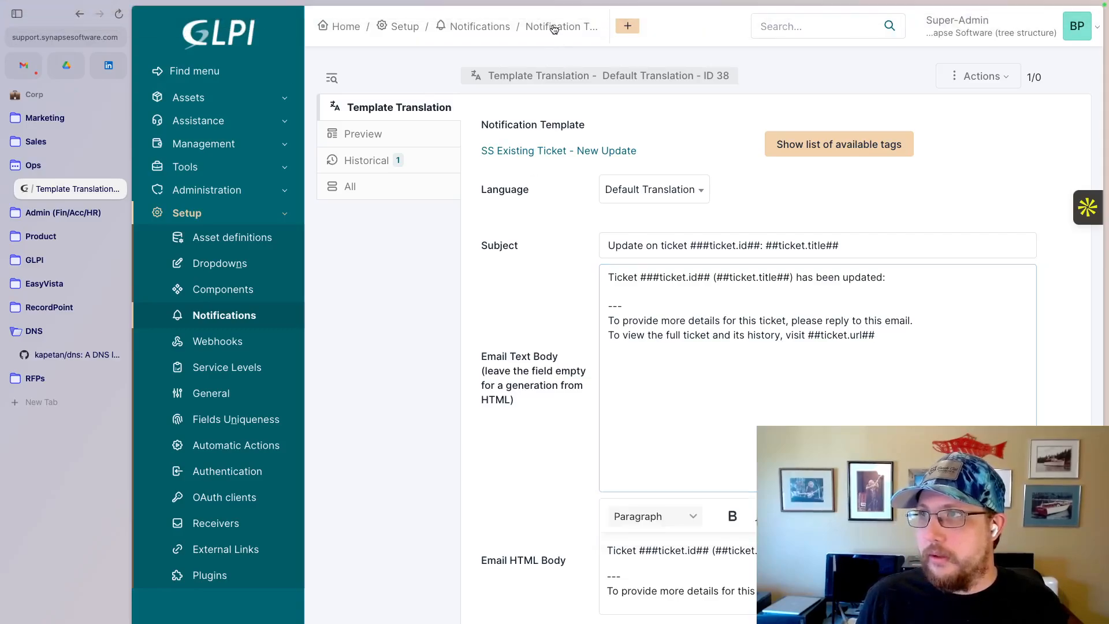
click(552, 26)
scroll(469, 400, down, 5)
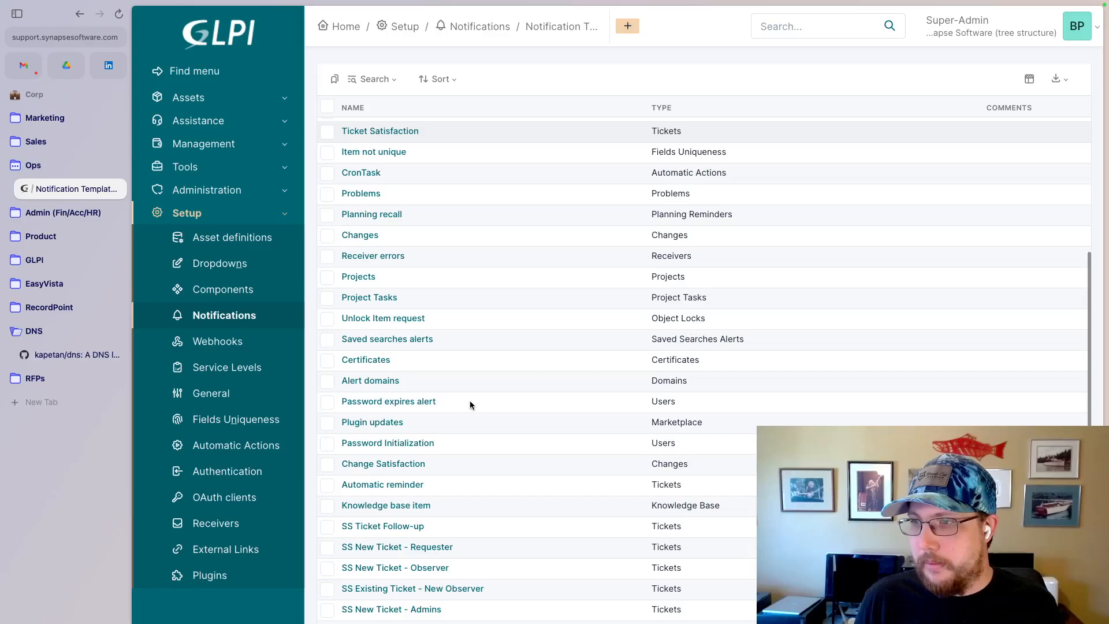
click(413, 528)
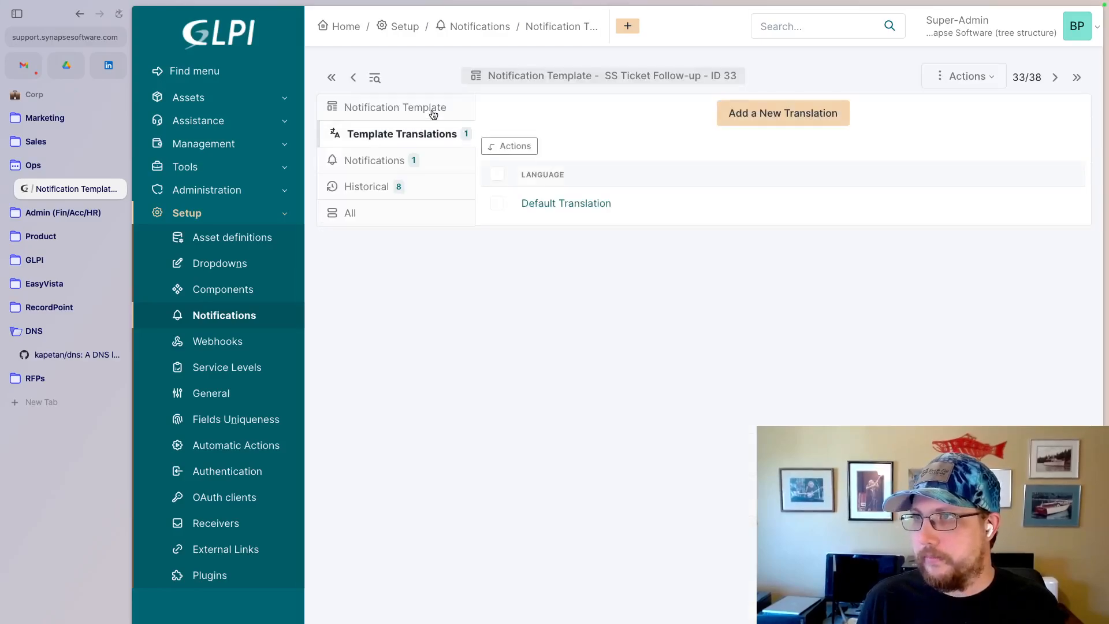
click(569, 208)
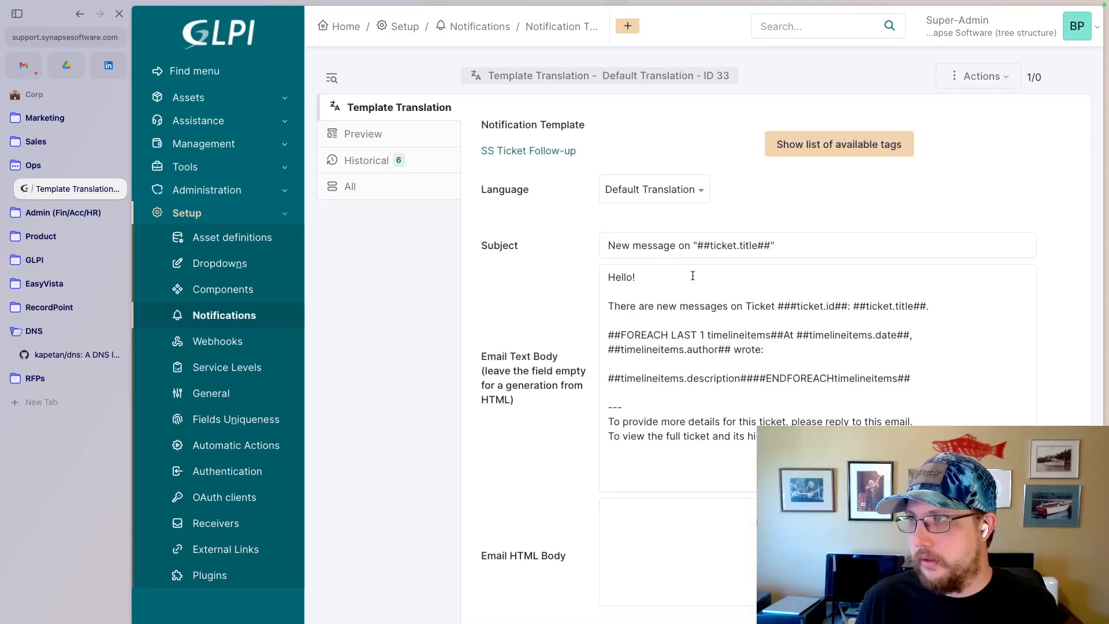
click(683, 293)
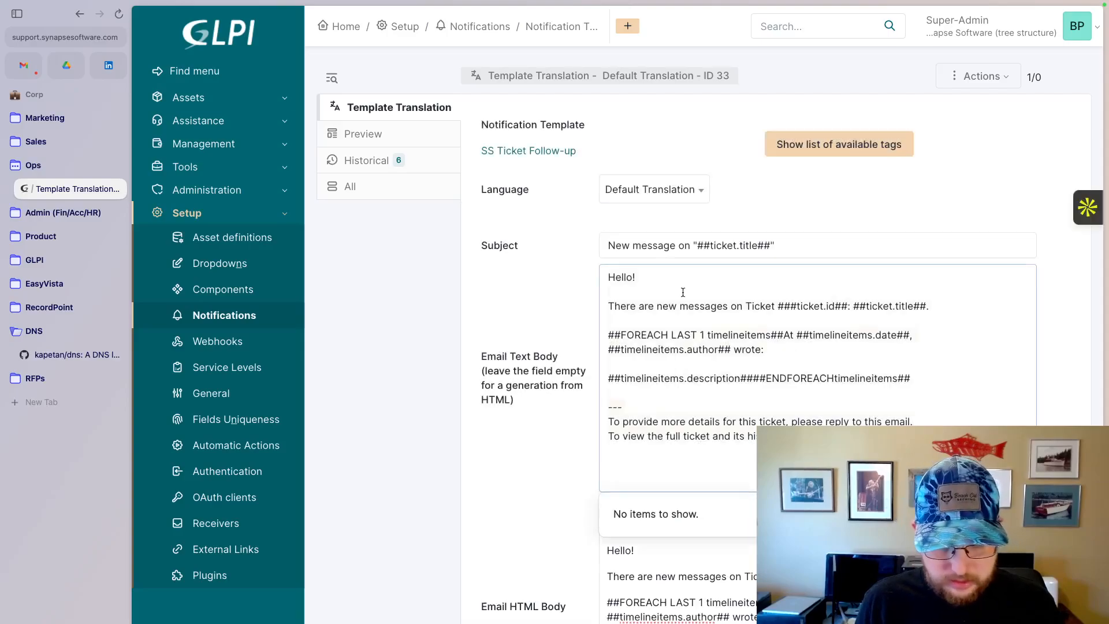
- Replace the email text body of the SS Existing Ticket - New Update default translation with the copied follow-up message
click(540, 29)
scroll(562, 265, down, 4)
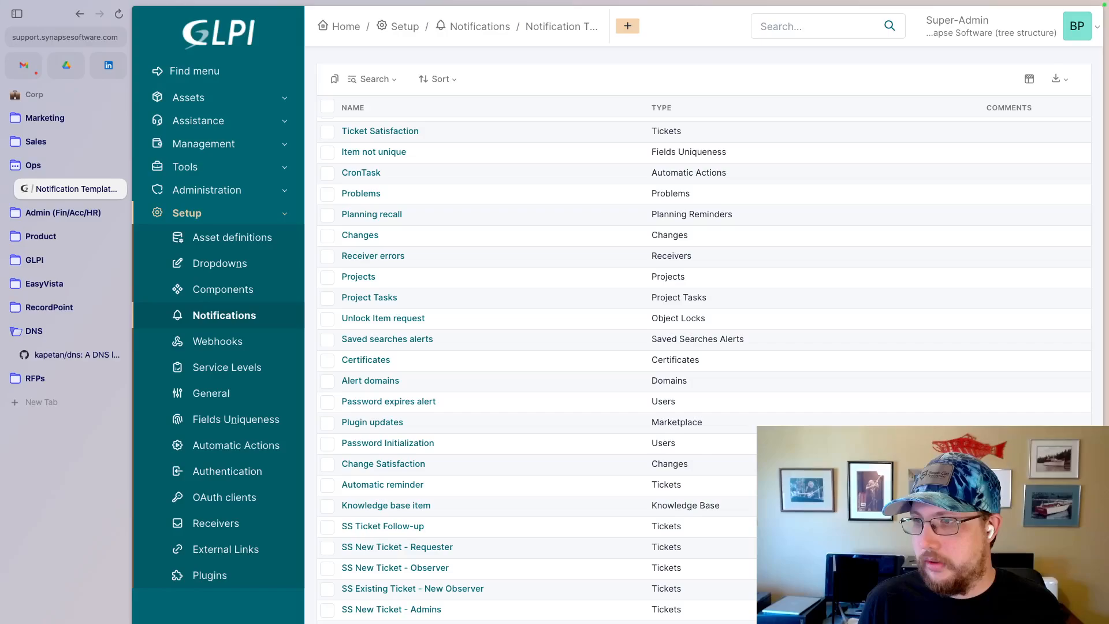
click(410, 623)
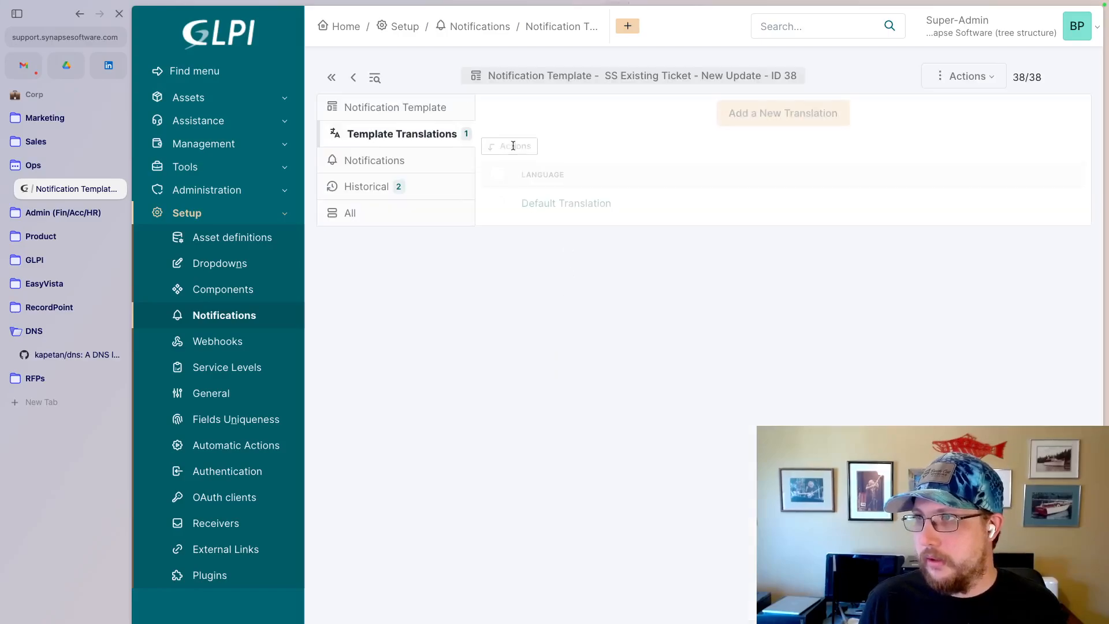
click(568, 203)
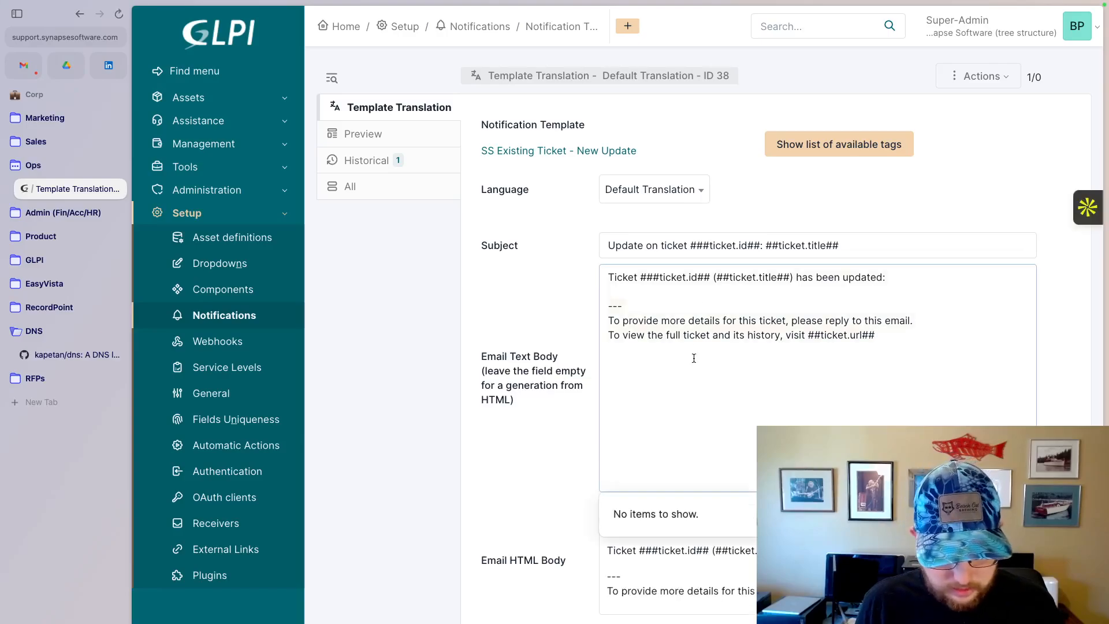
key(super+a)
text(Hello!  There are new messages on Ticket ###ticket.id##: ##ticket.title##.  ##FOREACH LAST 1 timelineitems##At ##timelineitems.date##, ##timelineitems.author## wrote:  ##timelineitems.description####ENDFOREACHtimelineitems##  --- To provide more details for this ticket, please reply to this email. To view the full ticket and its history, visit ##ticket.url##)
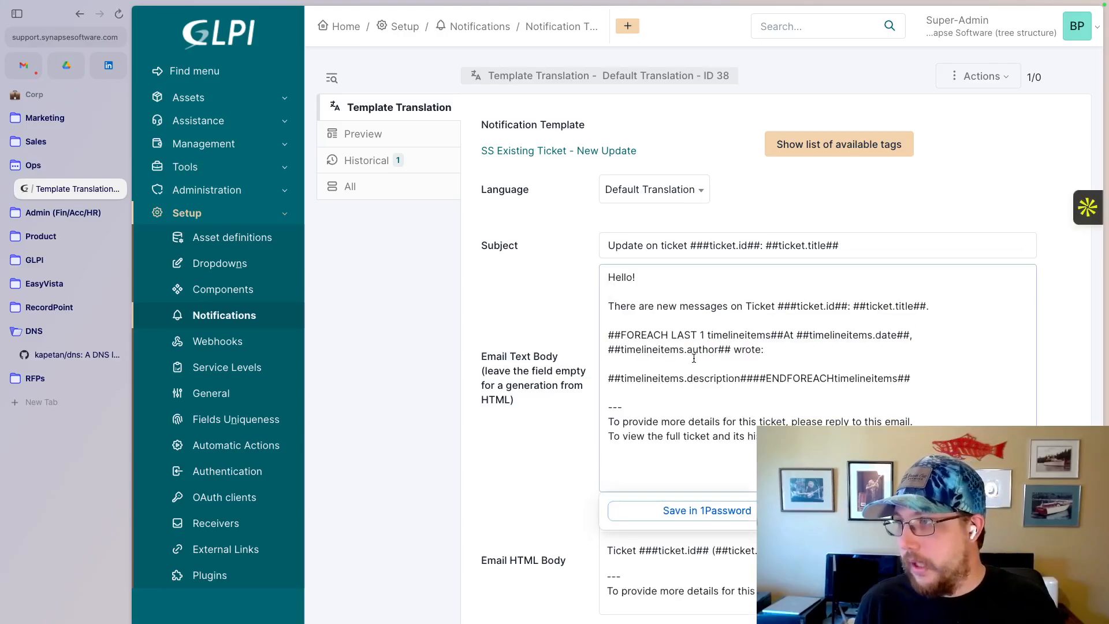
- Replace the Email HTML Body with the same copied message and save the translation
scroll(728, 400, down, 1)
click(691, 556)
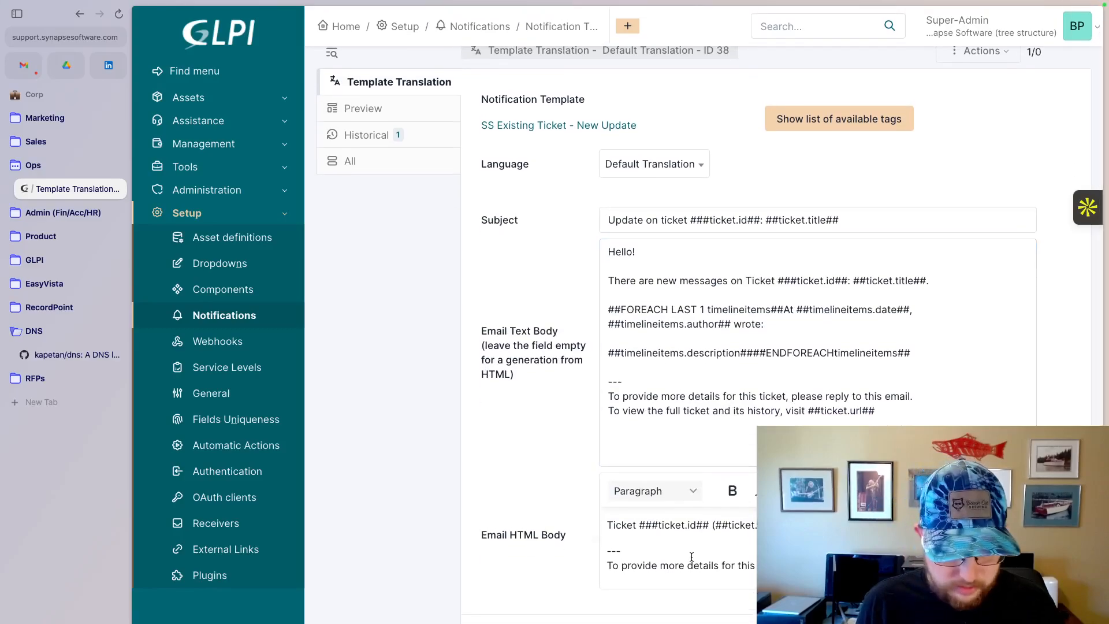
key(super+a)
text(Hello!  There are new messages on Ticket ###ticket.id##: ##ticket.title##.  ##FOREACH LAST 1 timelineitems##At ##timelineitems.date##, ##timelineitems.author## wrote:  ##timelineitems.description####ENDFOREACHtimelineitems##  --- To provide more details for this ticket, please reply to this email. To view the full ticket and its history, visit ##ticket.url##)
scroll(691, 557, down, 3)
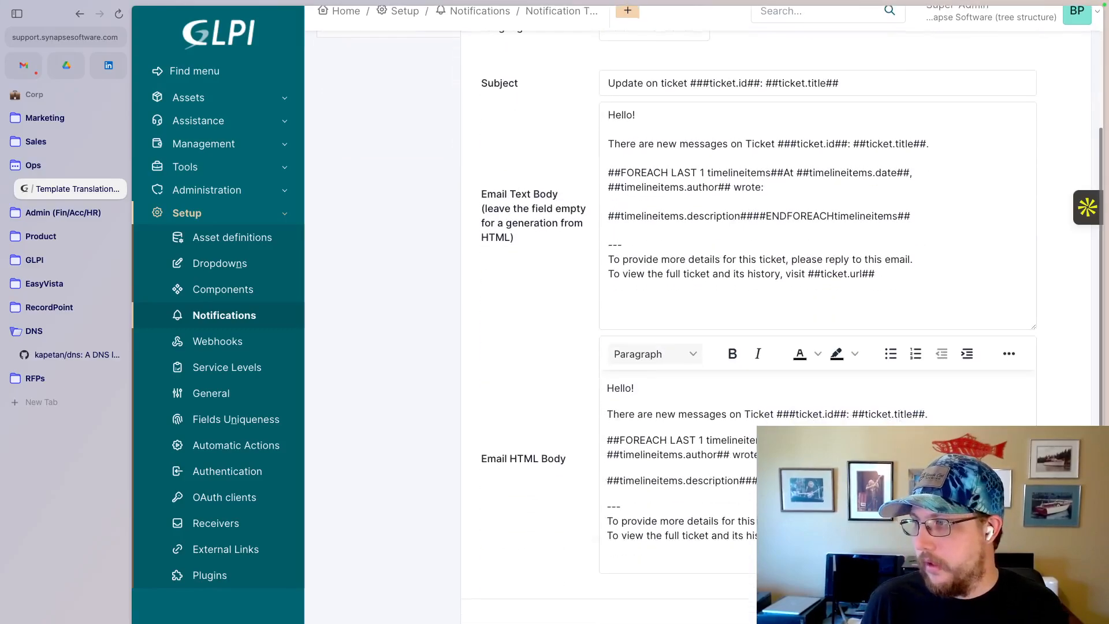
click(1049, 622)
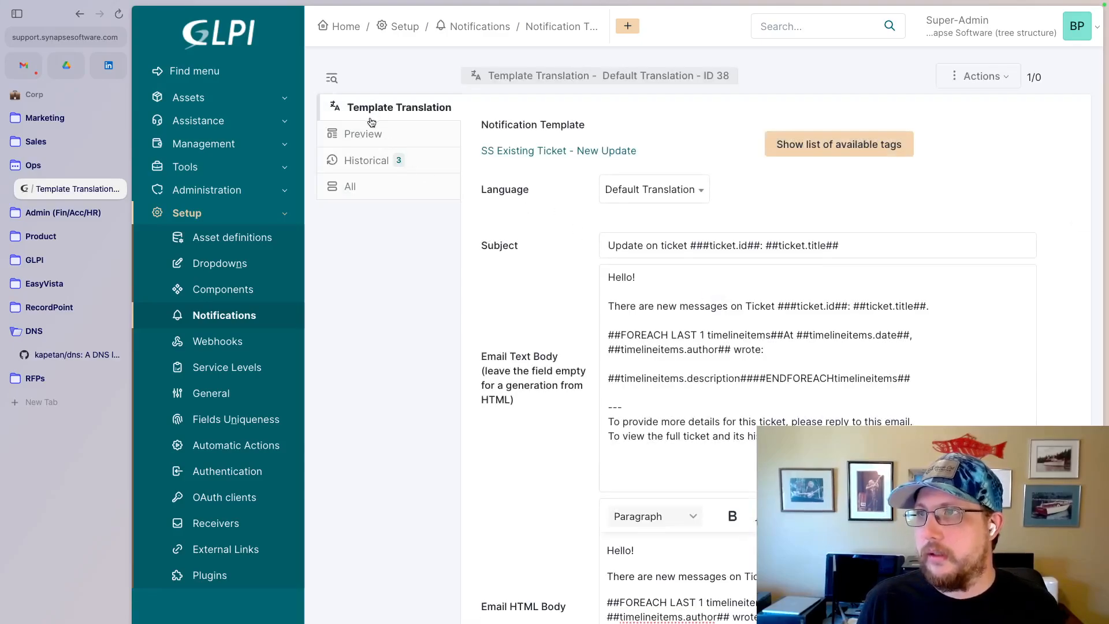
- Go to the list of notifications and start a new notification
click(498, 30)
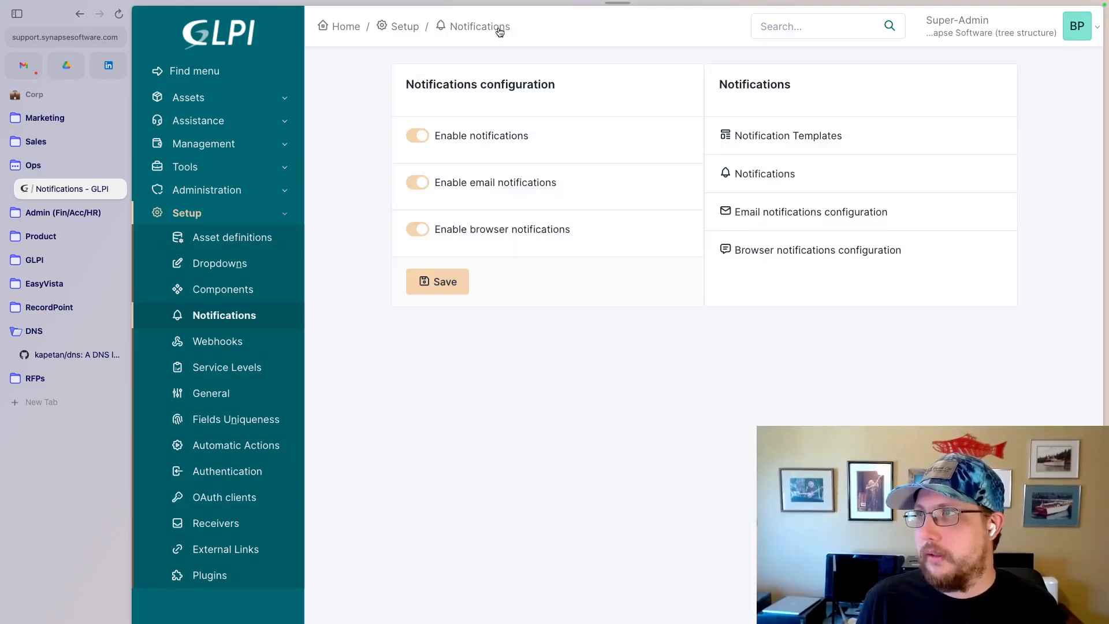
click(758, 173)
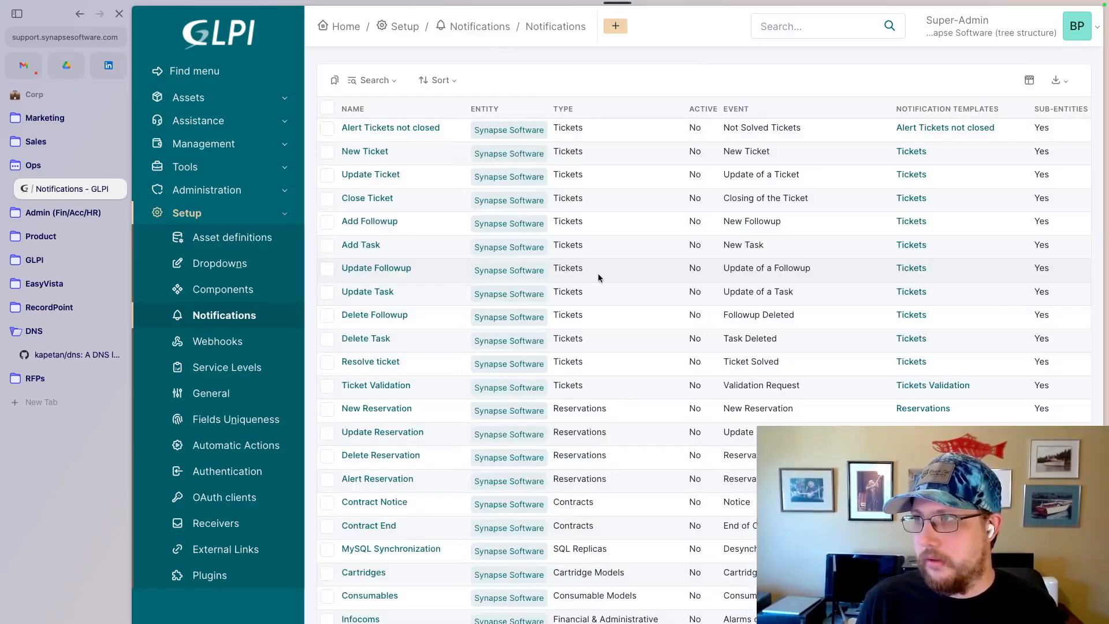
scroll(557, 346, down, 10)
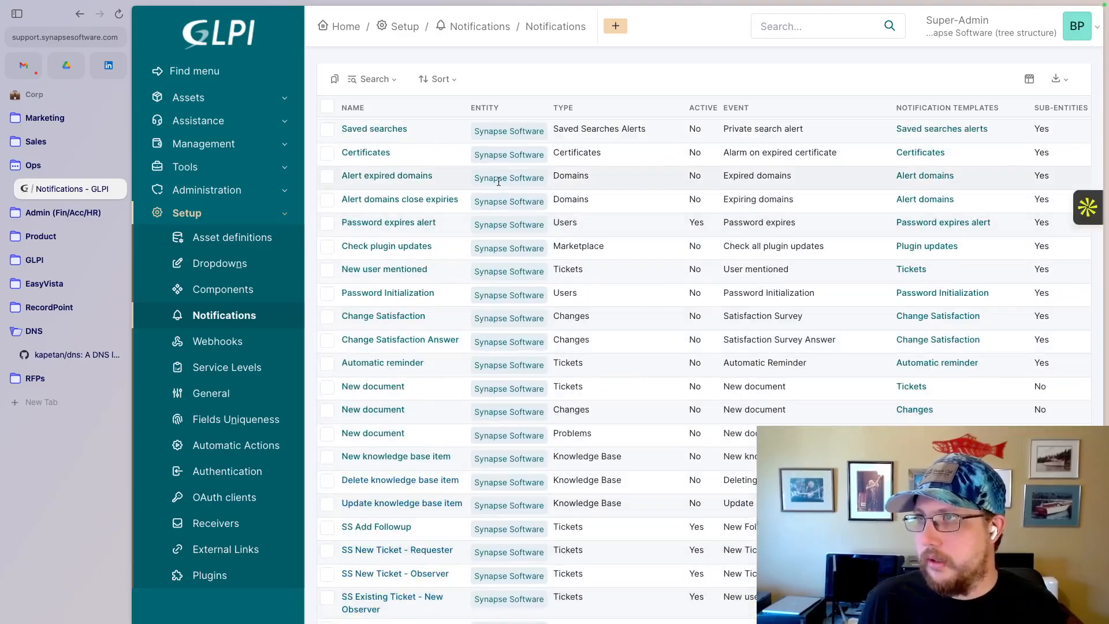
click(615, 26)
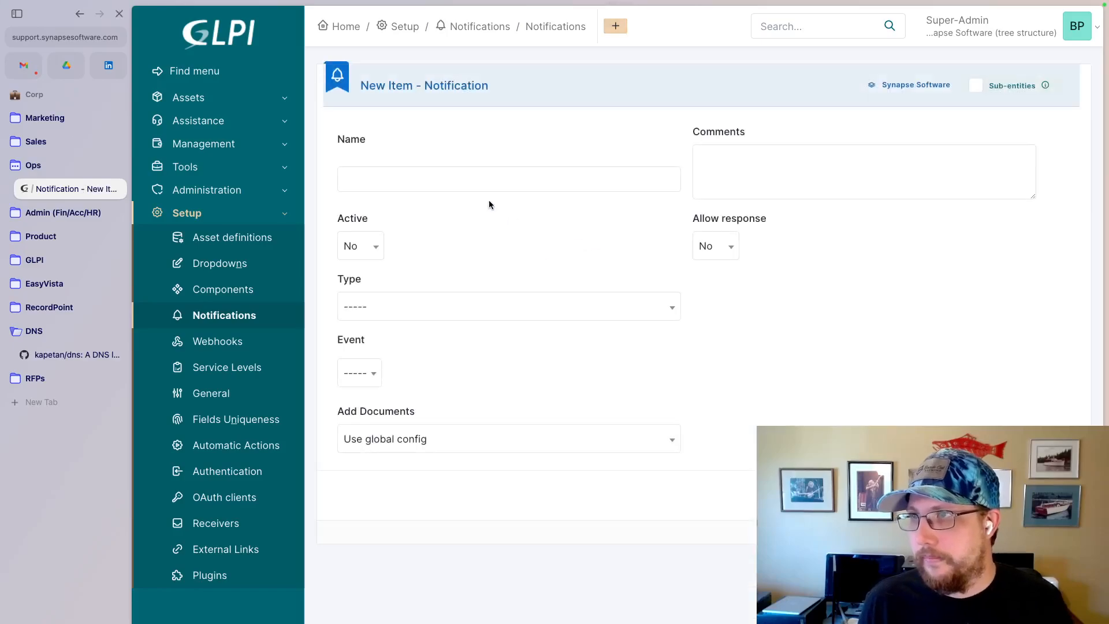
- Name the new notification "SS Existing Ticket - Follow-up - Assignees"
click(465, 182)
text(SS AD)
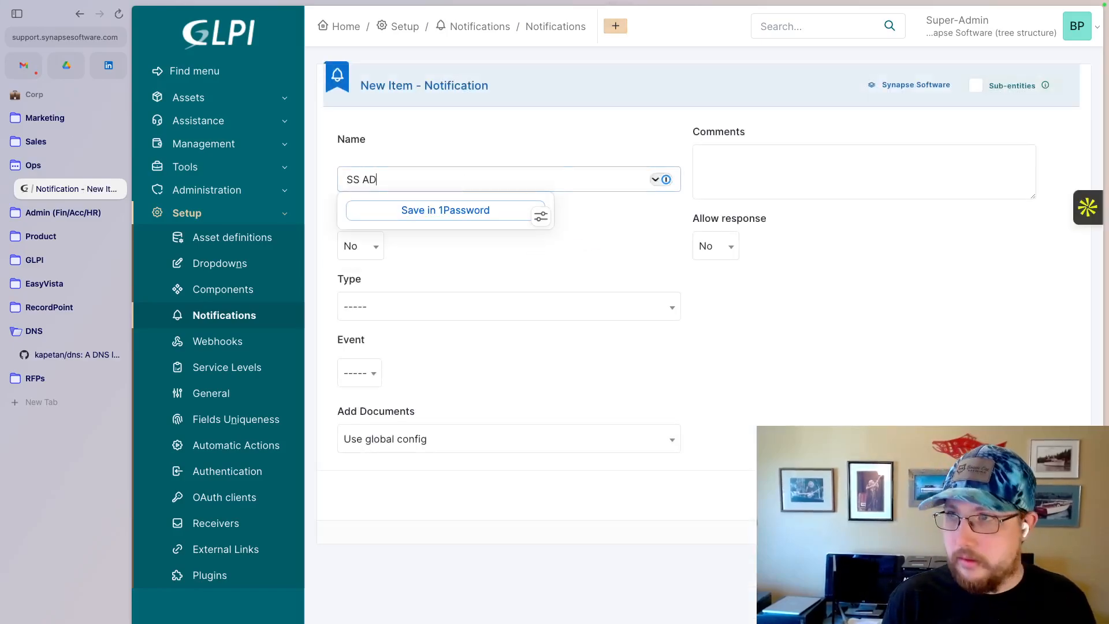
key(BackSpace)
text(+)
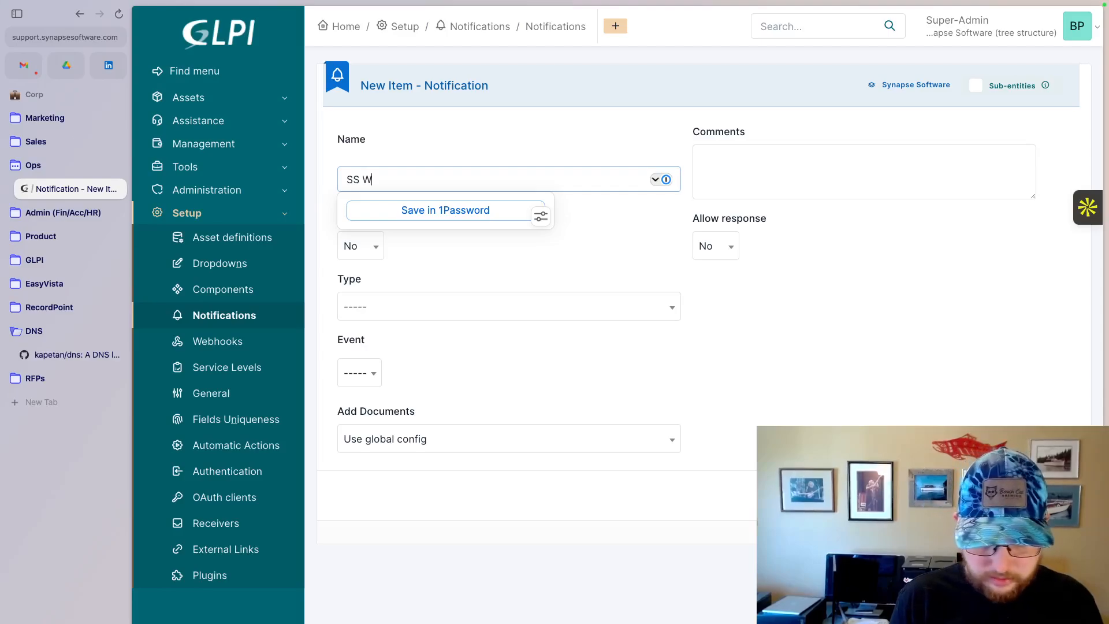
text(Existing)
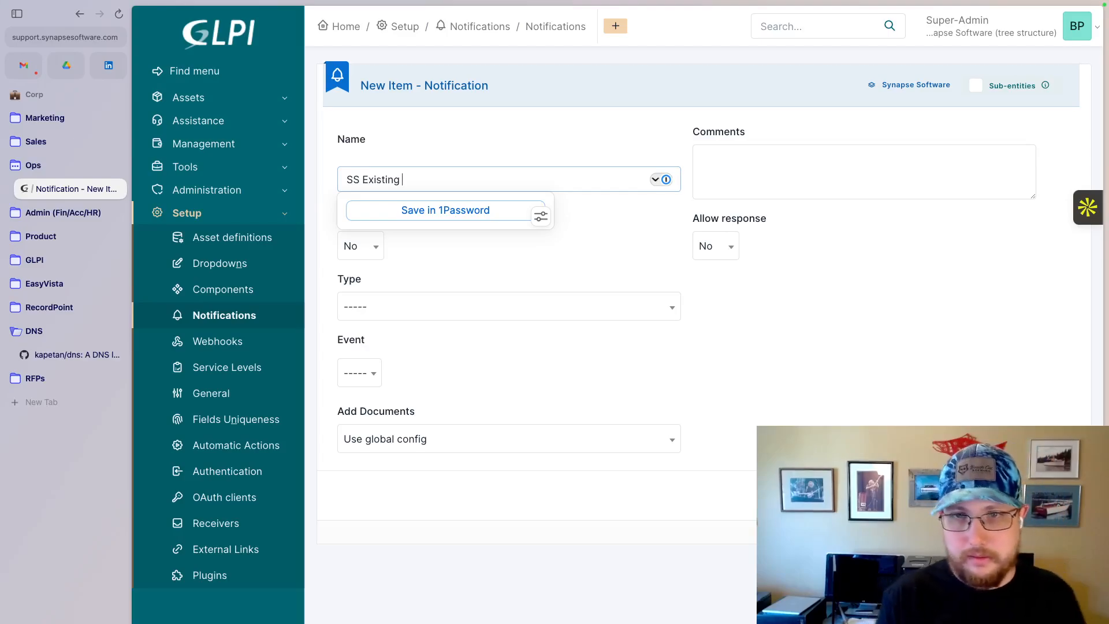
text( Ticket -)
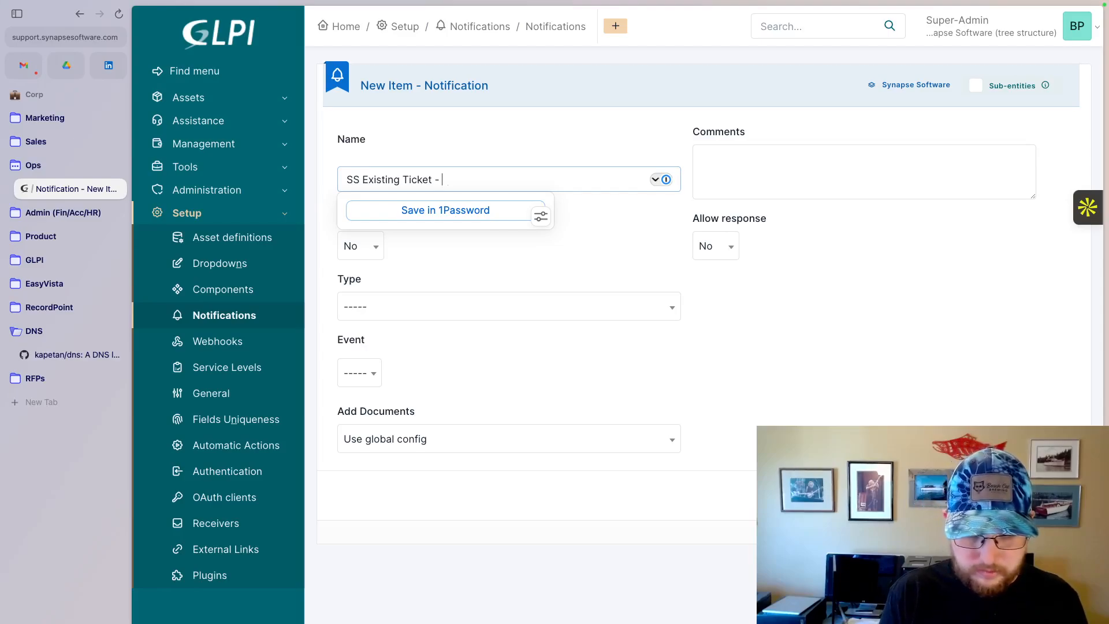
text(FOllowup)
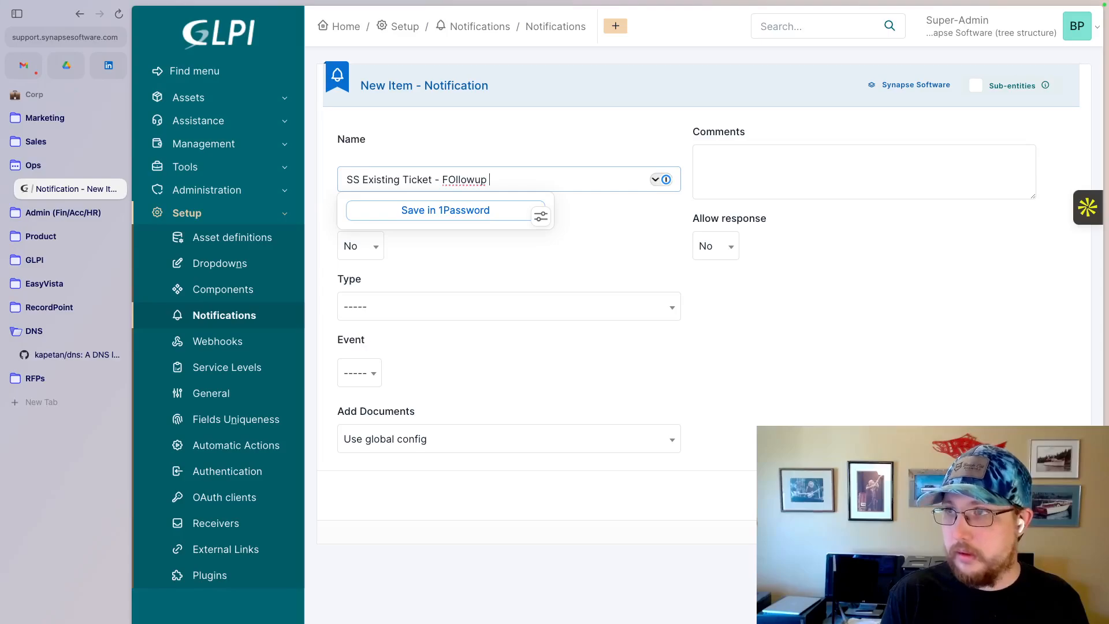
key(BackSpace)
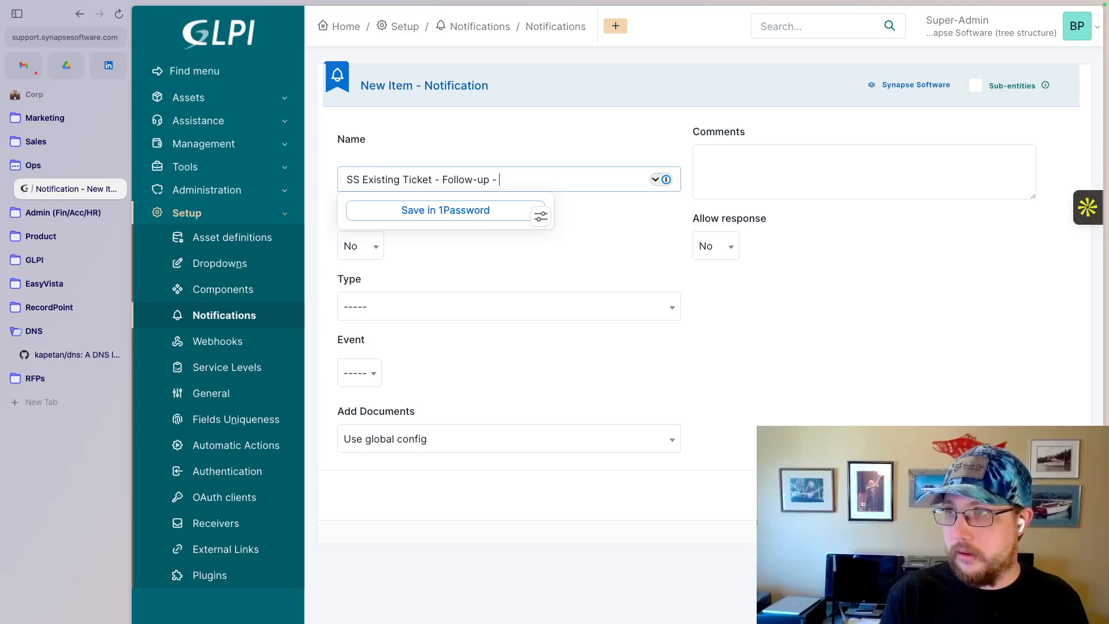
text(ques)
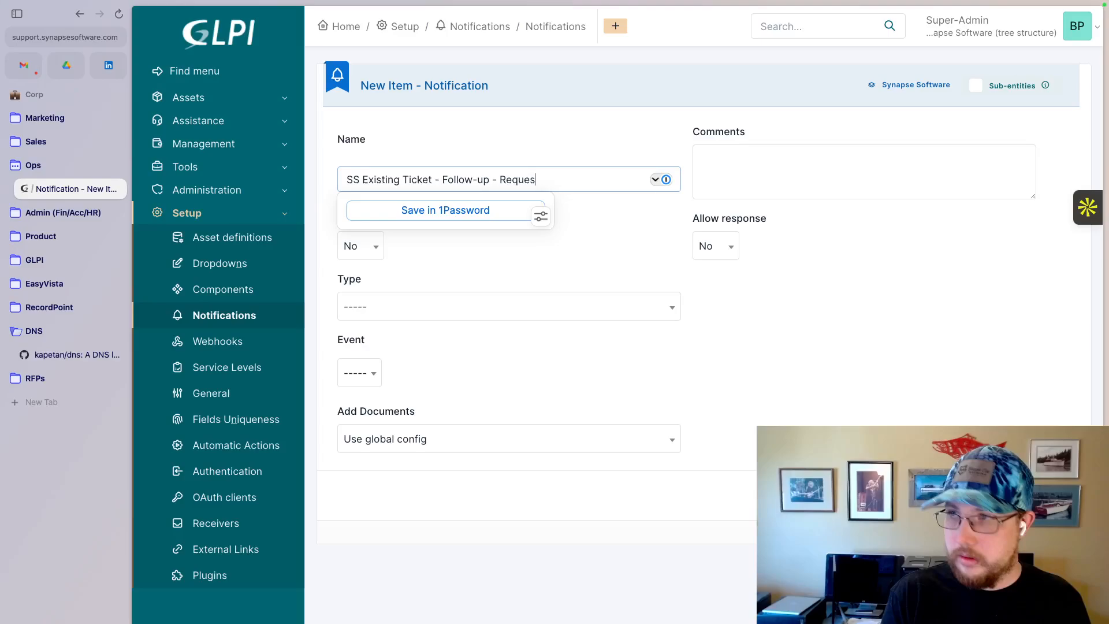
key(BackSpace)
key(BackSpace)
key(BackSpace)
key(BackSpace)
key(BackSpace)
text(Assignee)
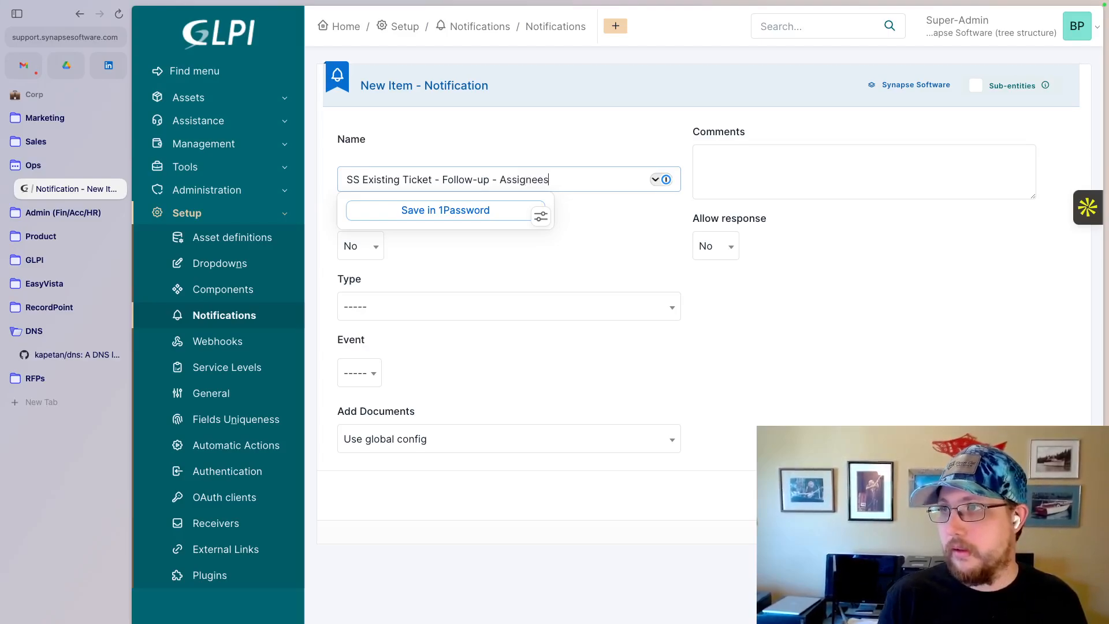
- Allow responses for the new follow-up notification and make it active
click(858, 323)
click(730, 249)
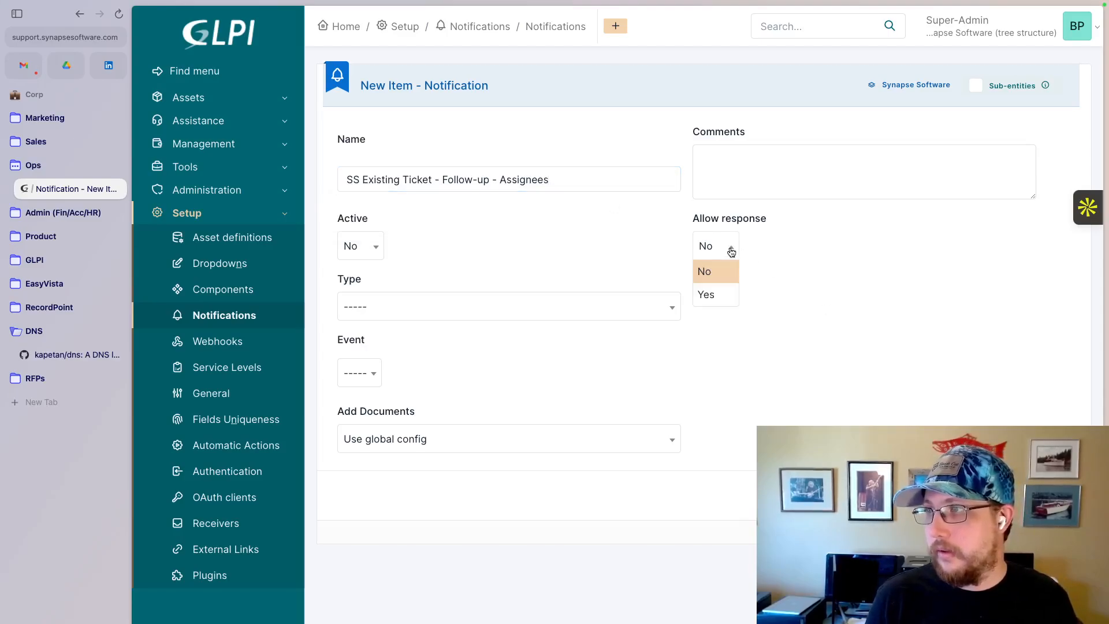
click(725, 296)
click(365, 248)
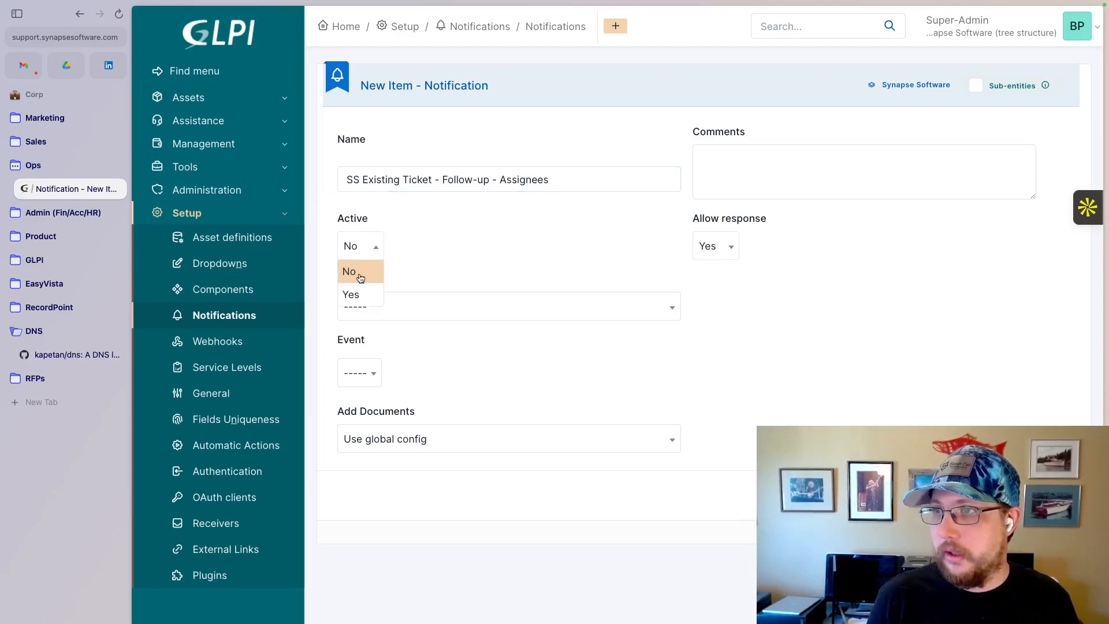
click(349, 295)
- Set the notification's type to Ticket and its event to New Followup, and add the notification
click(373, 307)
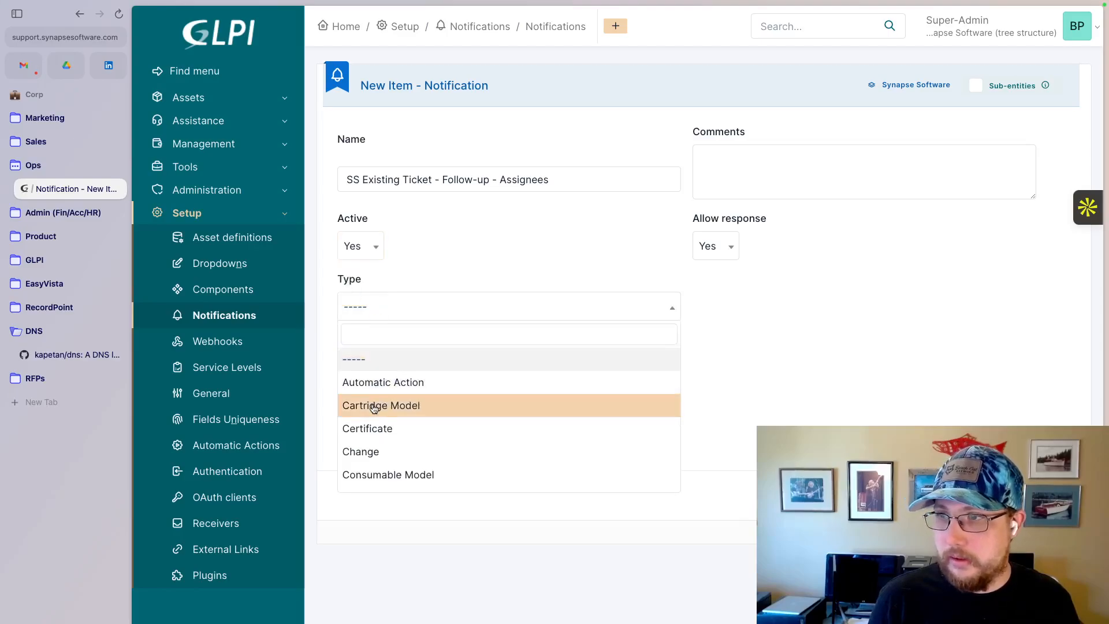
scroll(373, 408, down, 10)
click(365, 457)
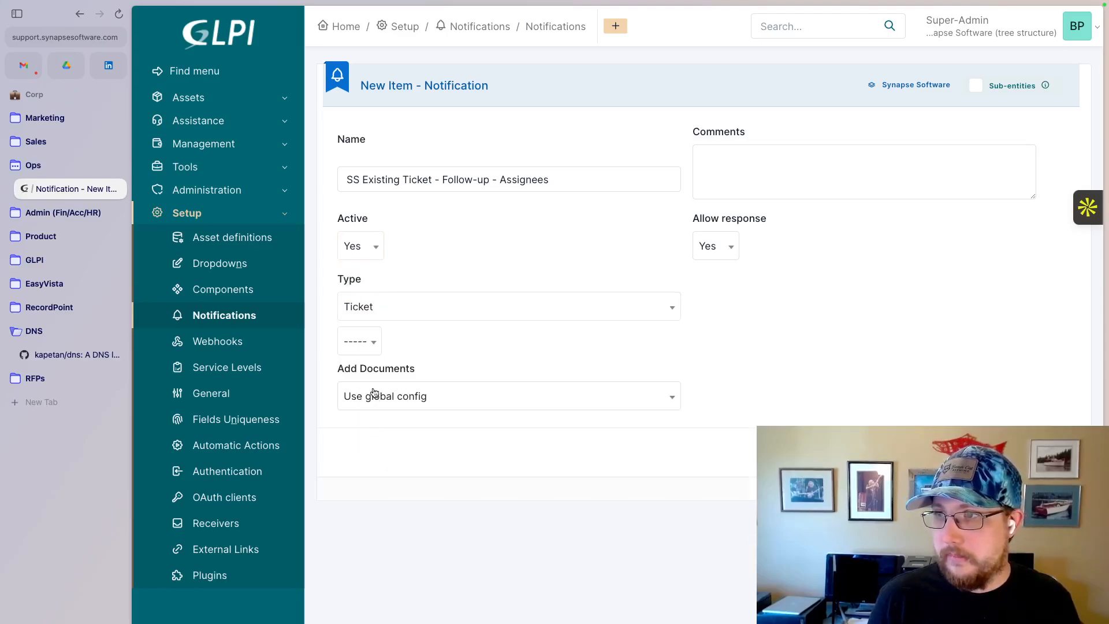
click(361, 343)
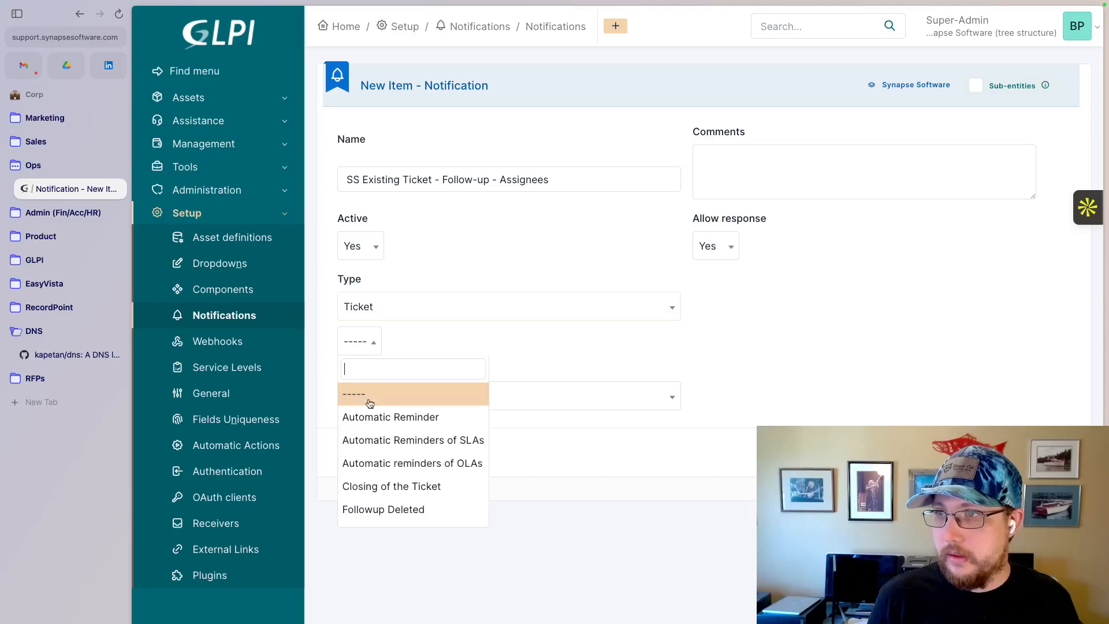
scroll(365, 448, down, 3)
click(363, 453)
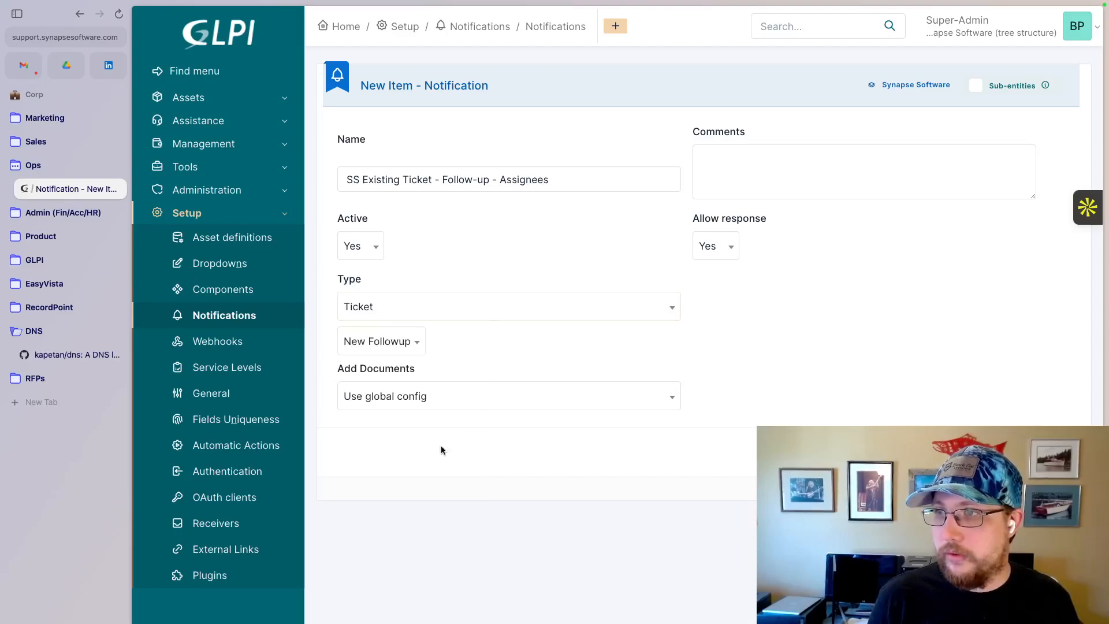
click(1058, 452)
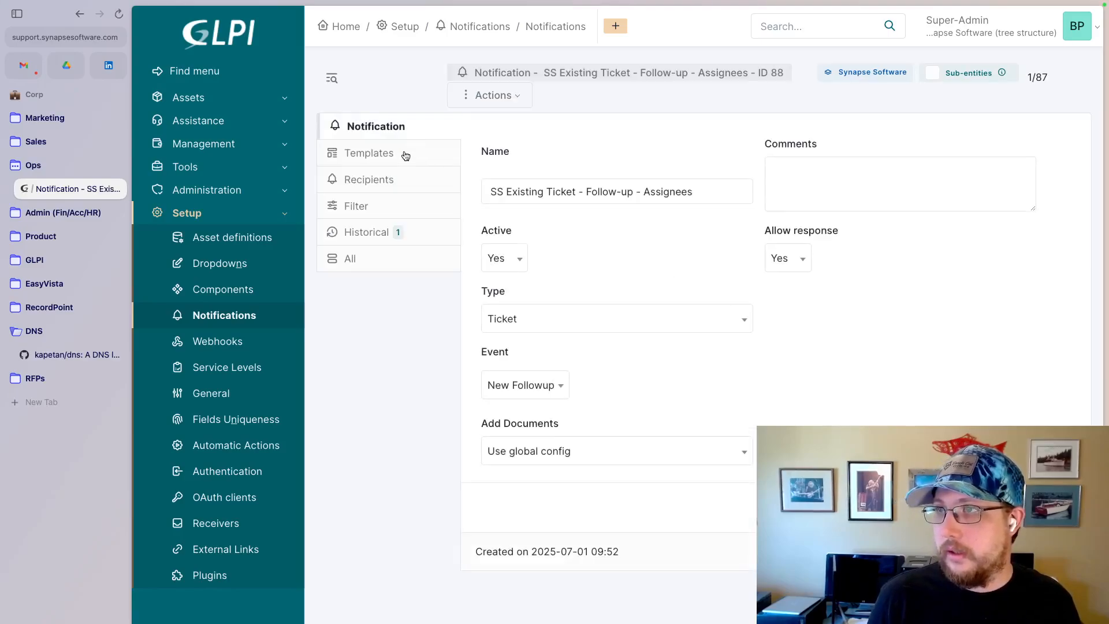
- Add the SS Existing Ticket - New Update template to the notification in Email mode
click(408, 153)
click(816, 137)
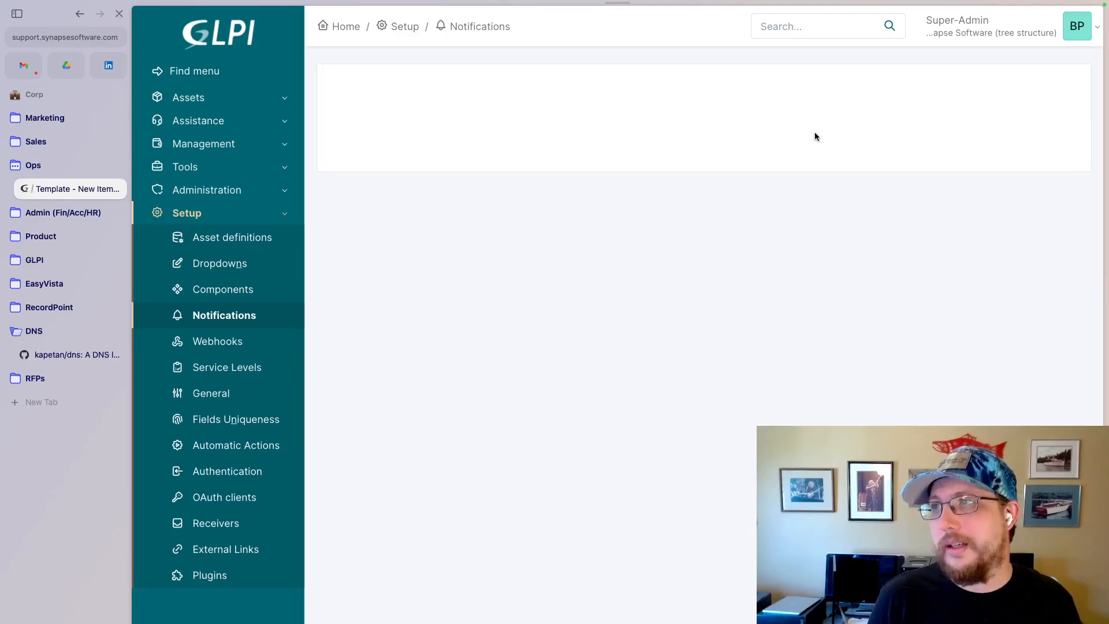
click(731, 226)
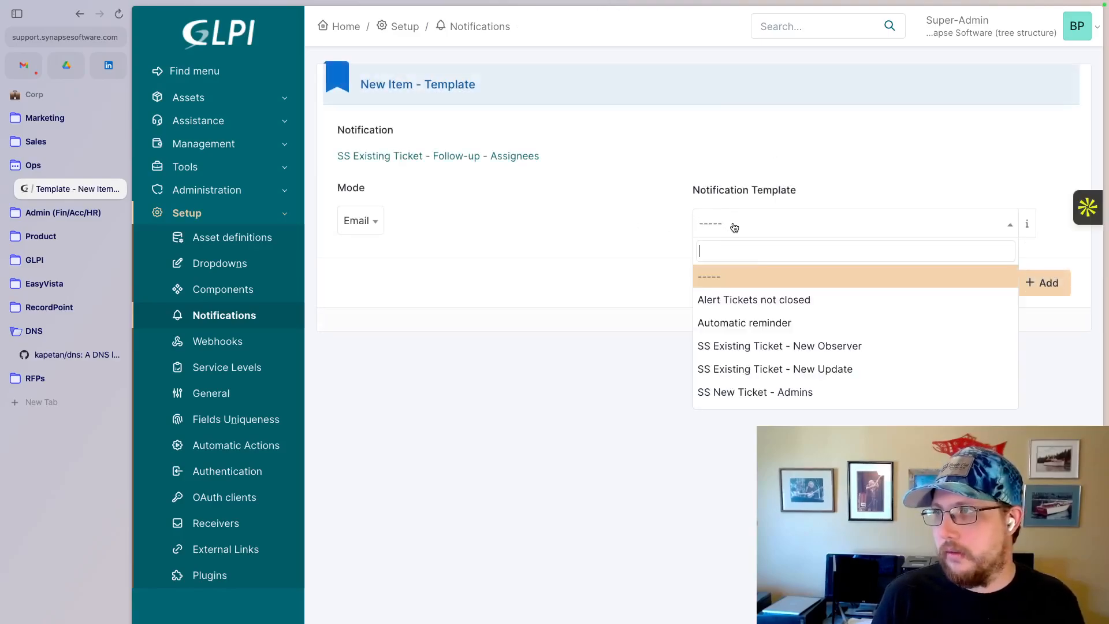
scroll(760, 315, down, 3)
scroll(751, 324, up, 2)
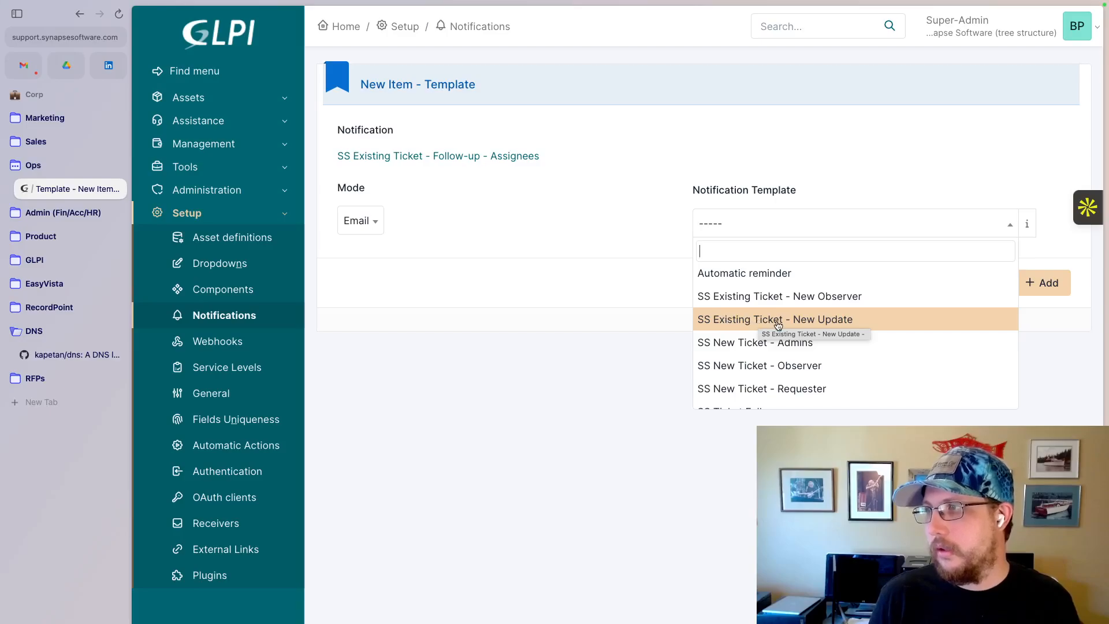
scroll(778, 324, down, 3)
scroll(778, 324, up, 2)
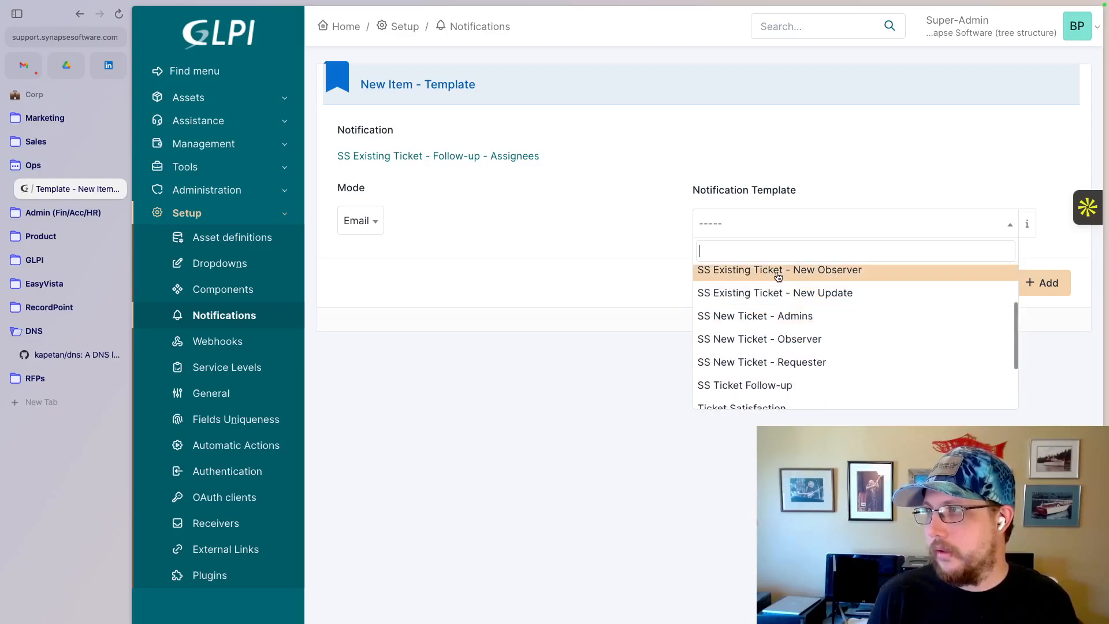
click(771, 294)
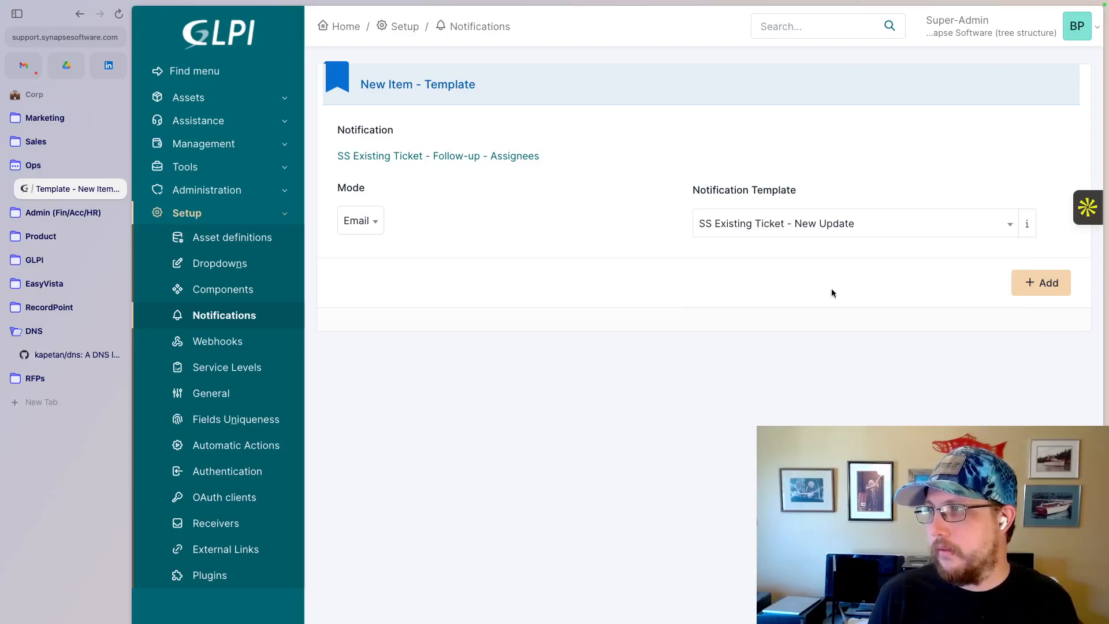
click(1029, 281)
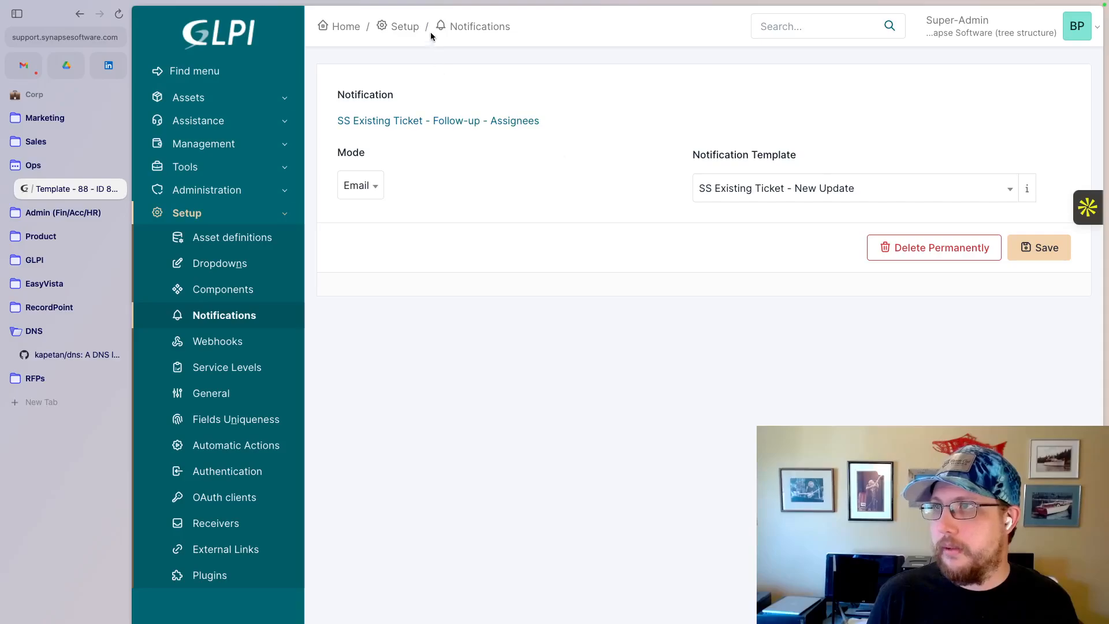
- Return to the SS Existing Ticket - Follow-up - Assignees notification and open its recipient choices
click(412, 119)
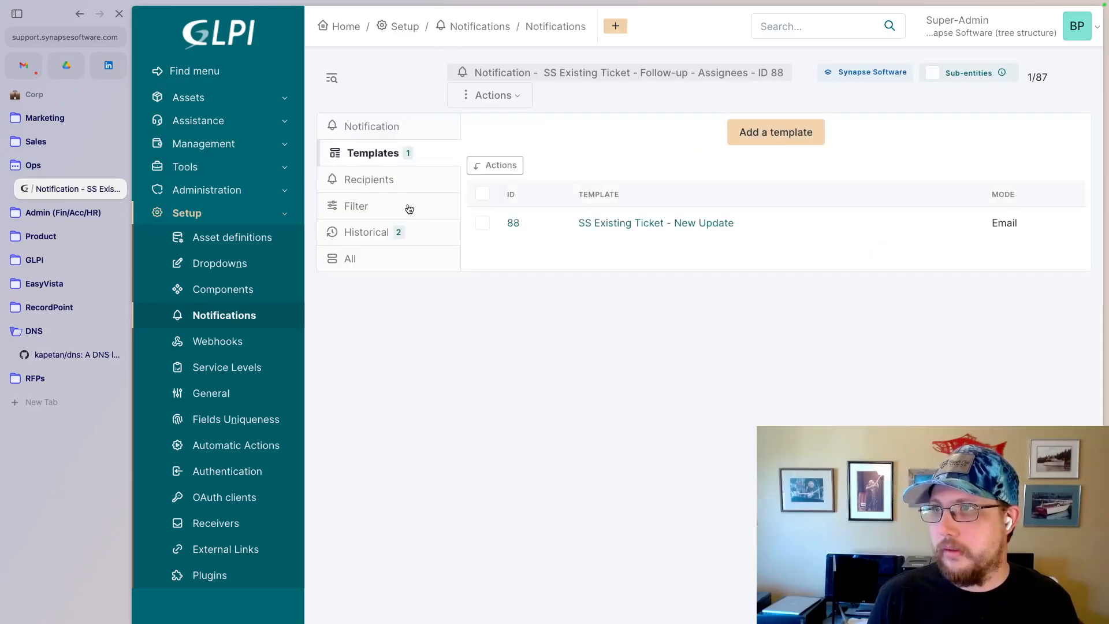
click(388, 183)
click(518, 176)
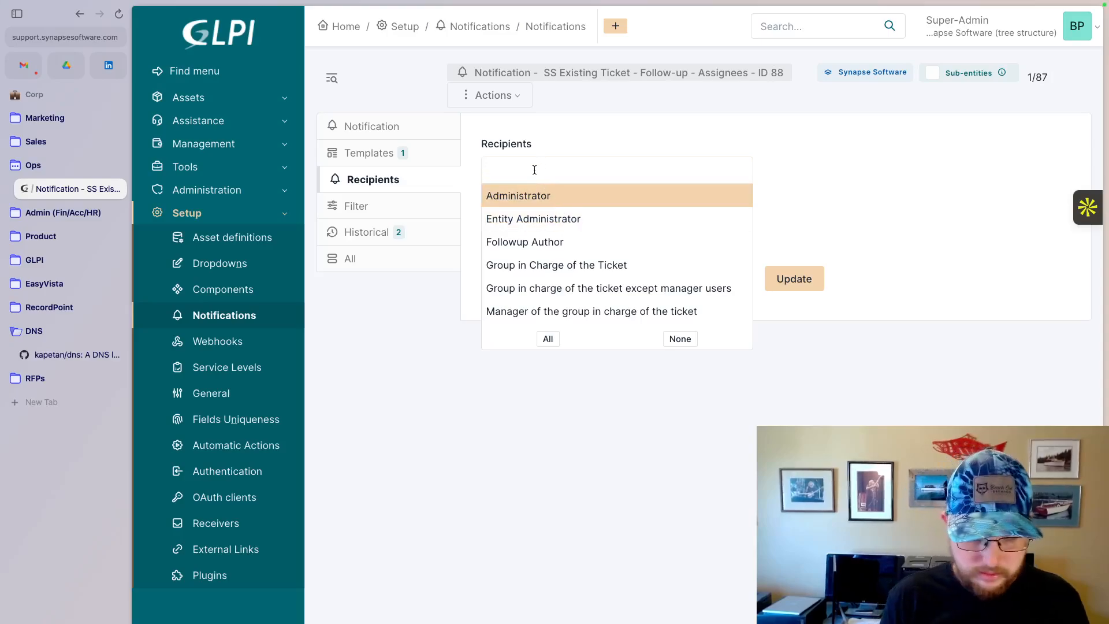
text(Assign)
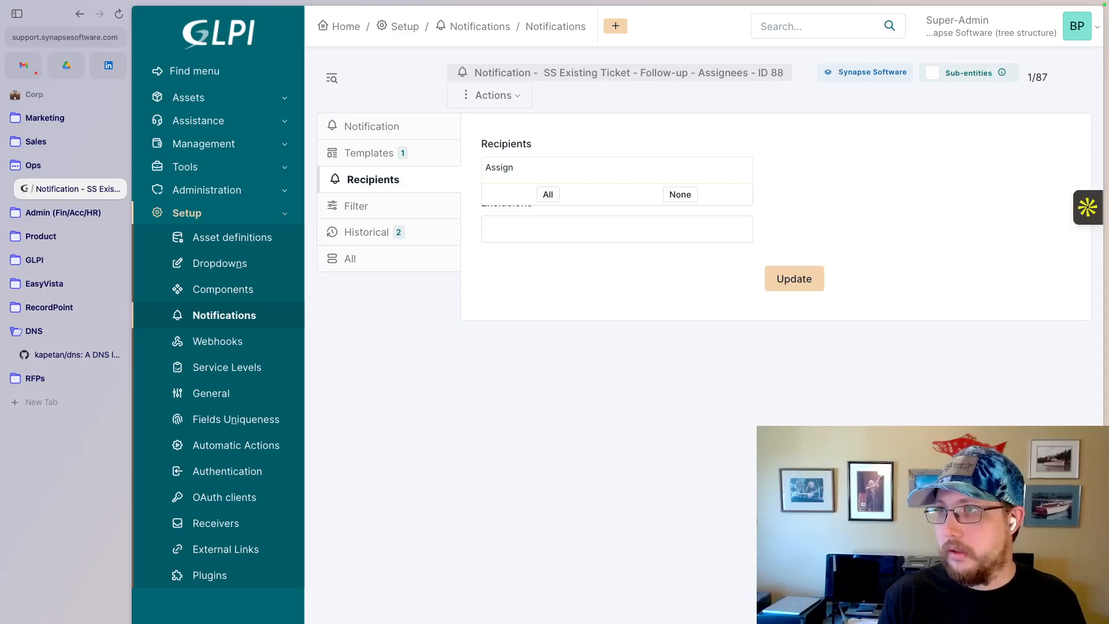
key(BackSpace)
key(BackSpace)
key(BackSpace)
key(BackSpace)
key(BackSpace)
key(BackSpace)
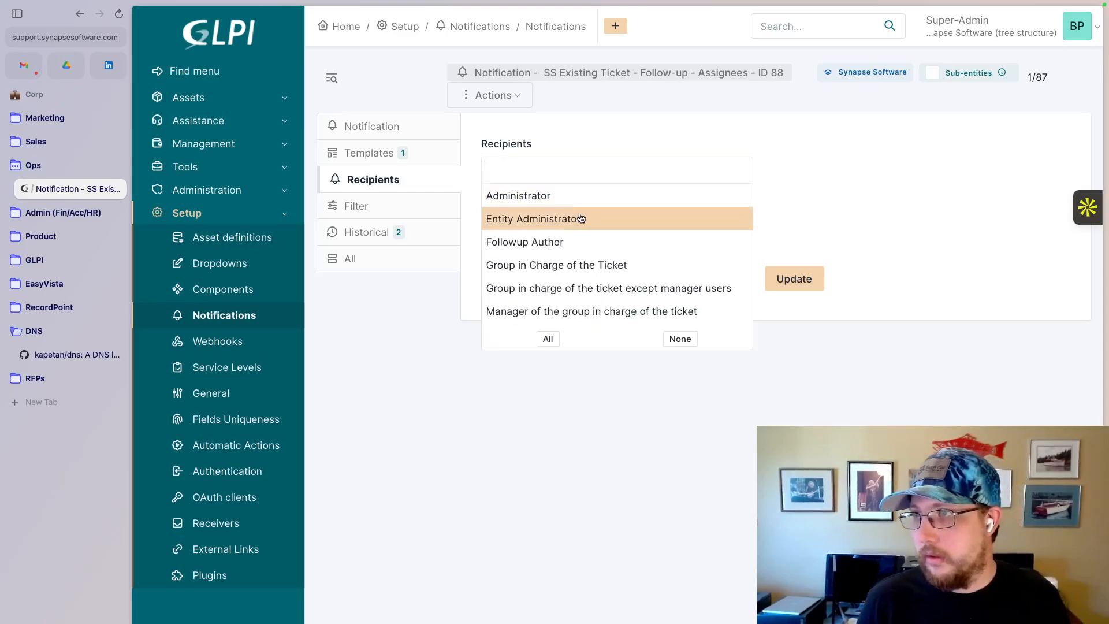
- Add "Technician in charge of the ticket" as the notification's recipient and update the recipients
scroll(581, 218, down, 2)
scroll(581, 218, down, 7)
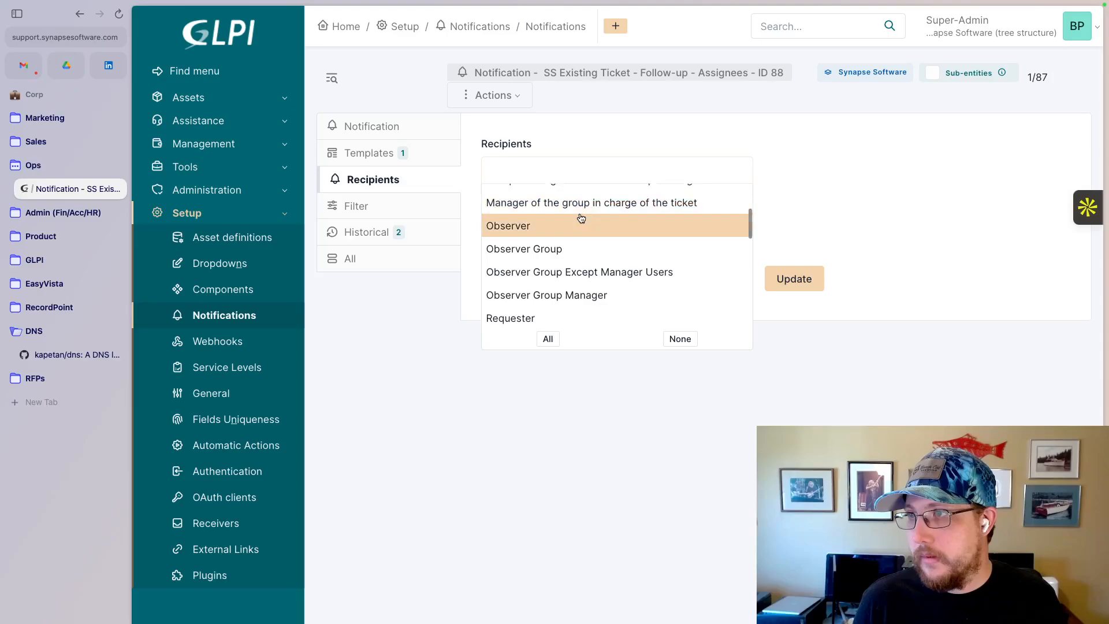
scroll(581, 218, down, 5)
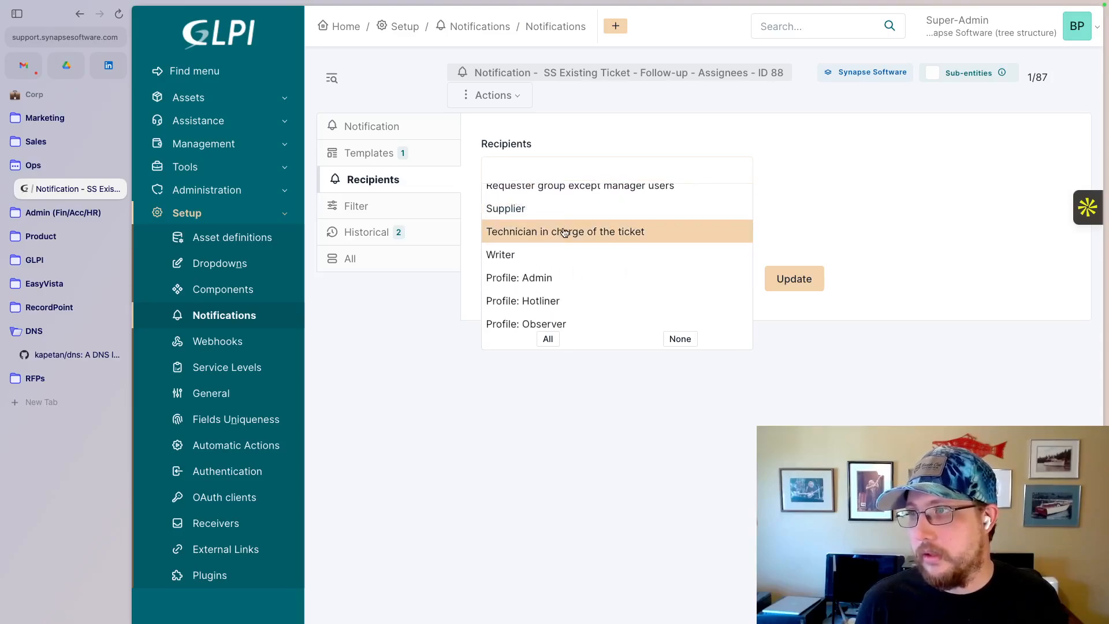
click(564, 232)
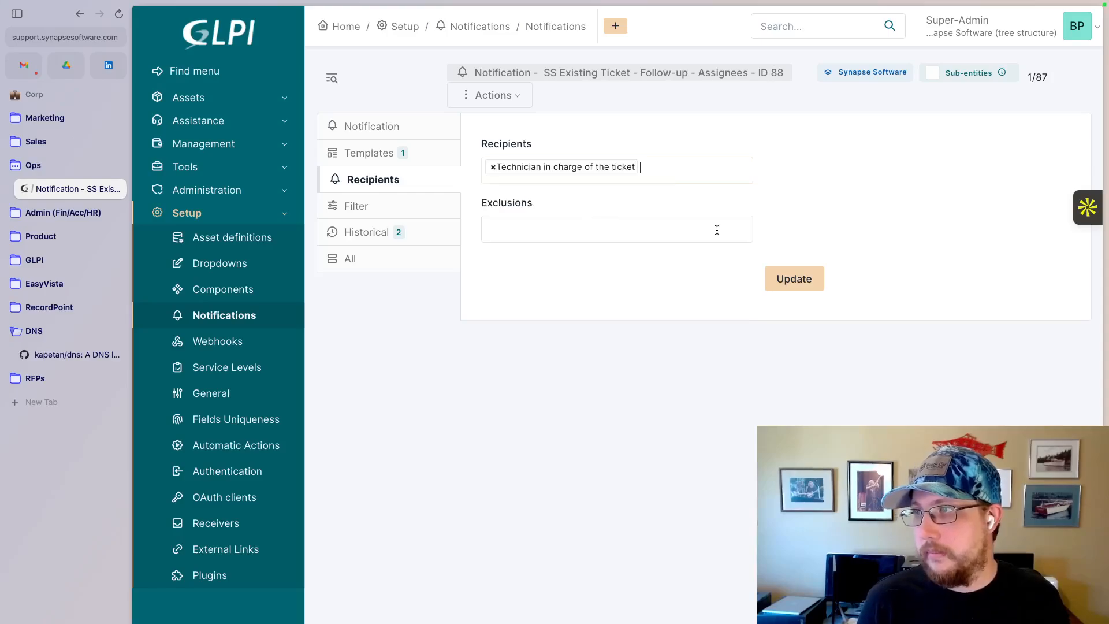
click(790, 278)
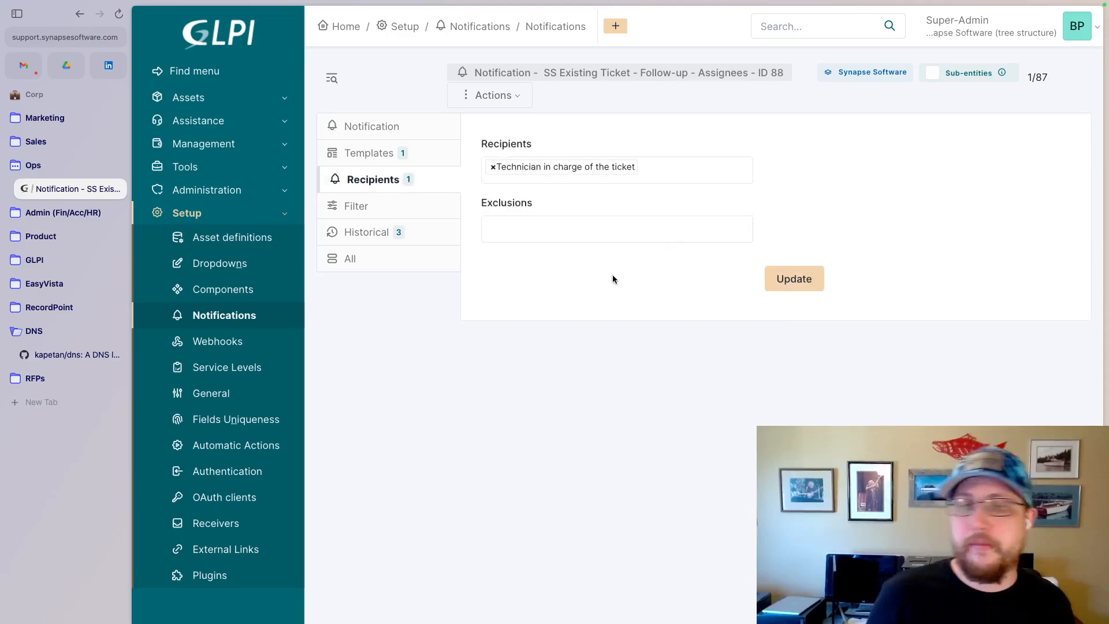